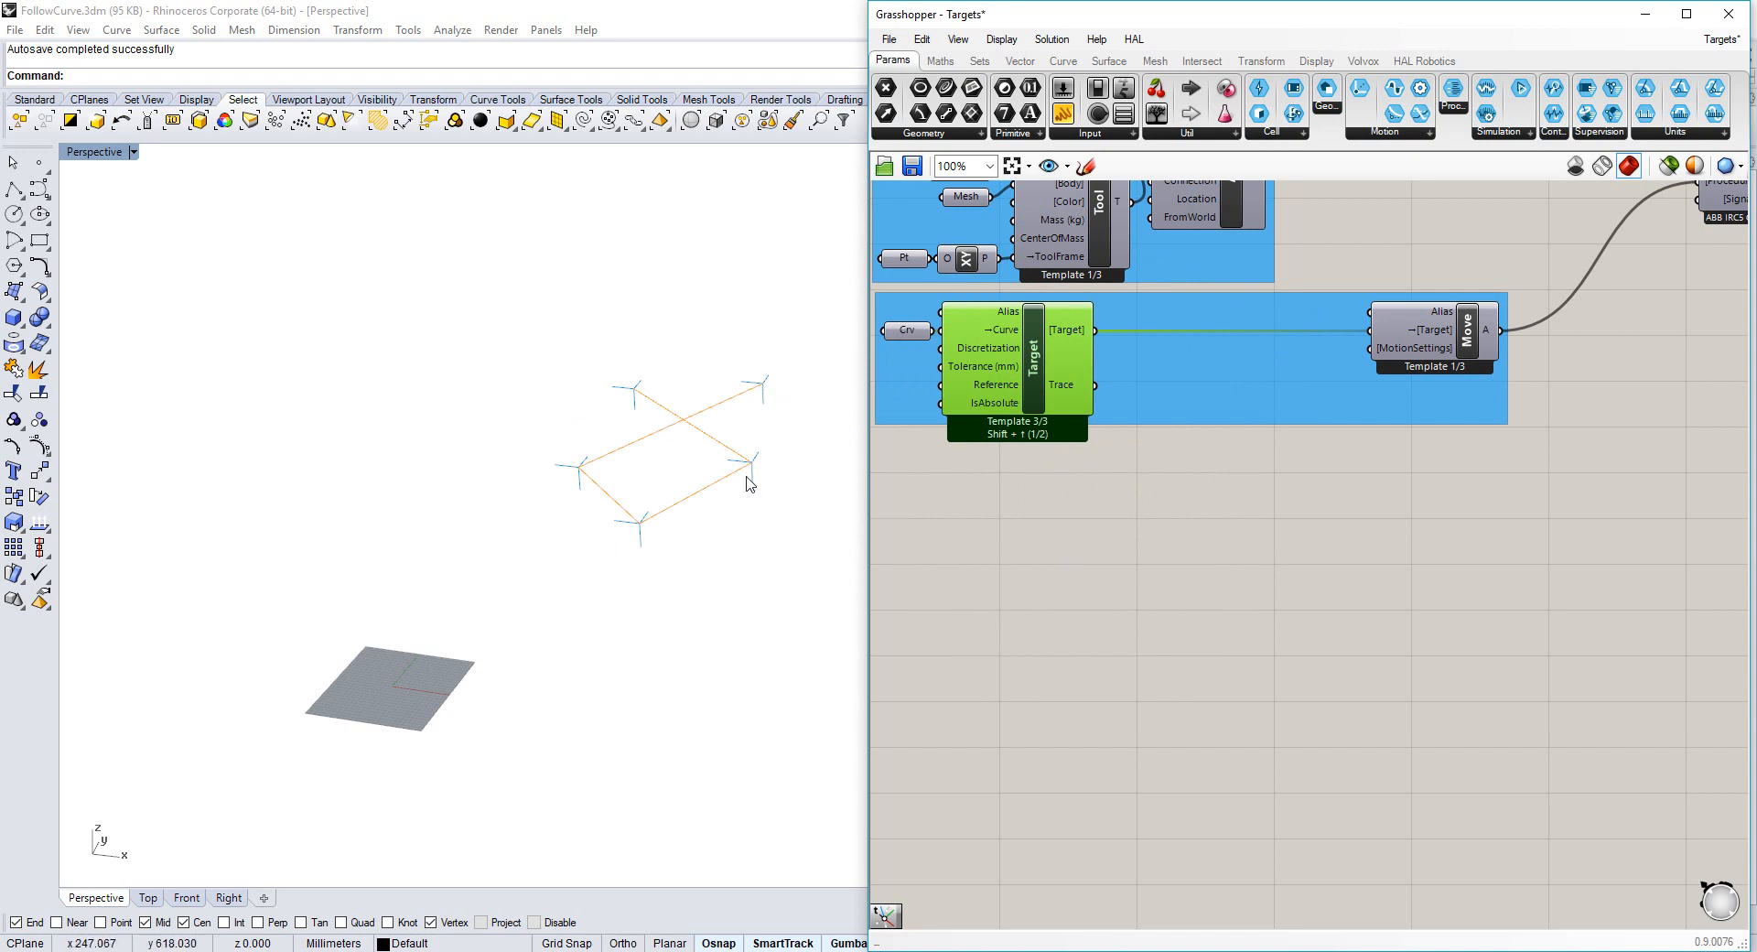
Add a Transform Target component set to Align Parallel To Vector on the empty canvas below the Move component.
left_click(1142, 590)
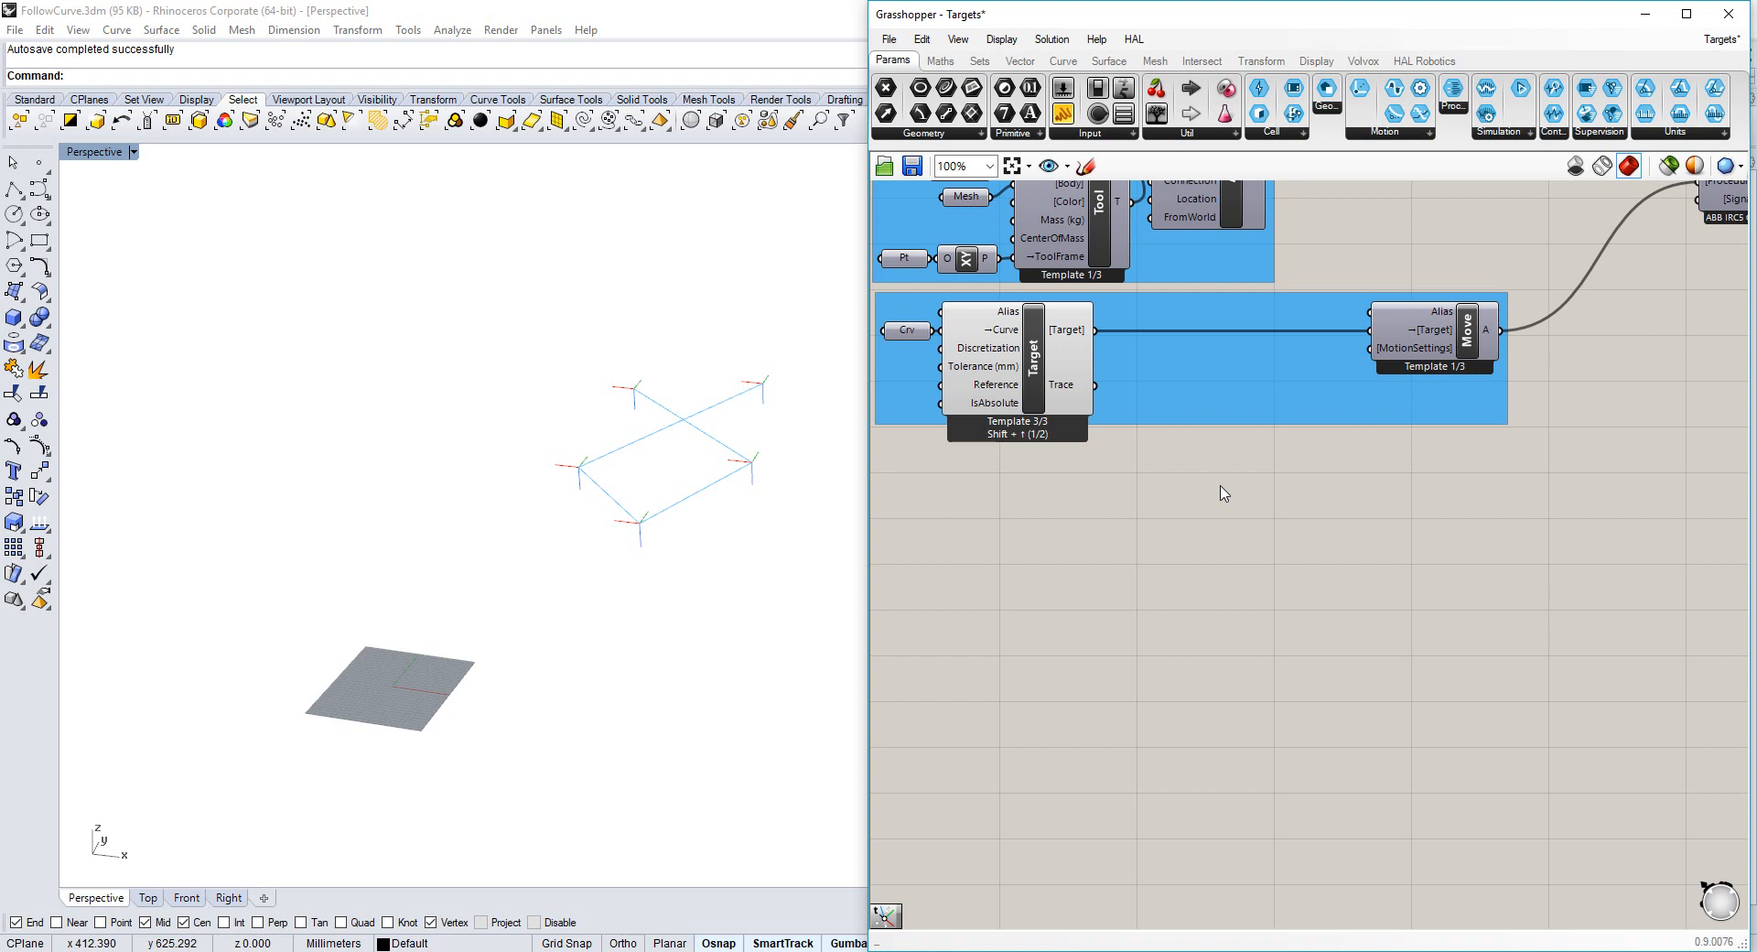
left_click(1437, 60)
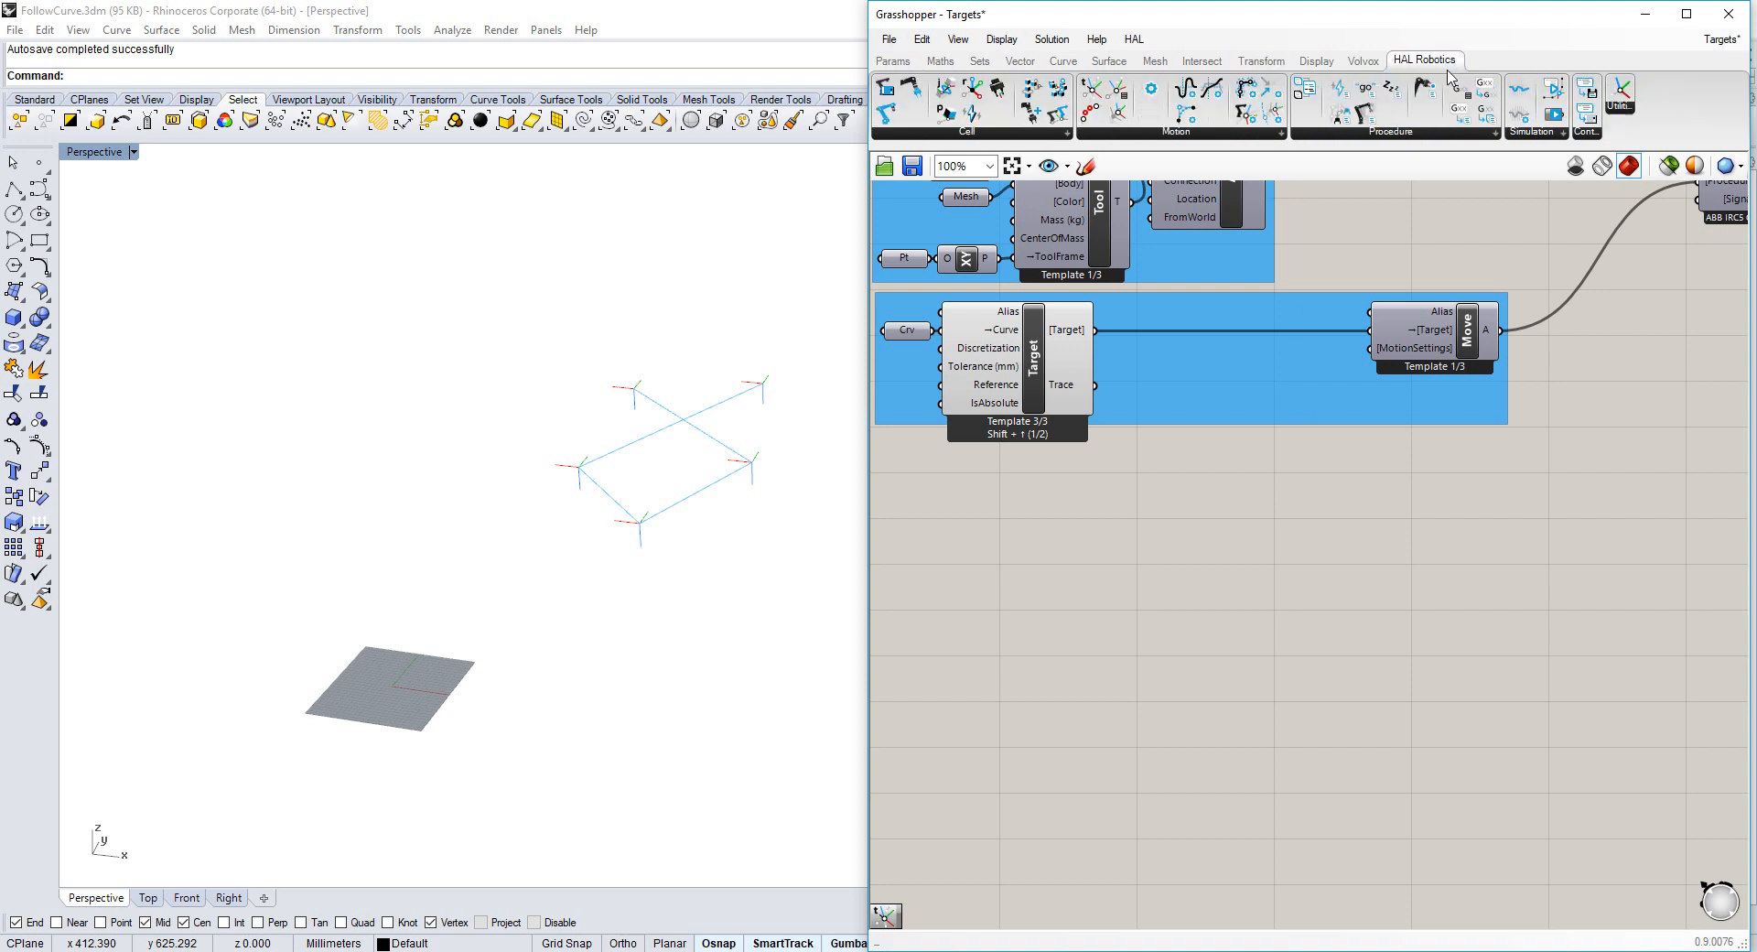
left_click(1213, 135)
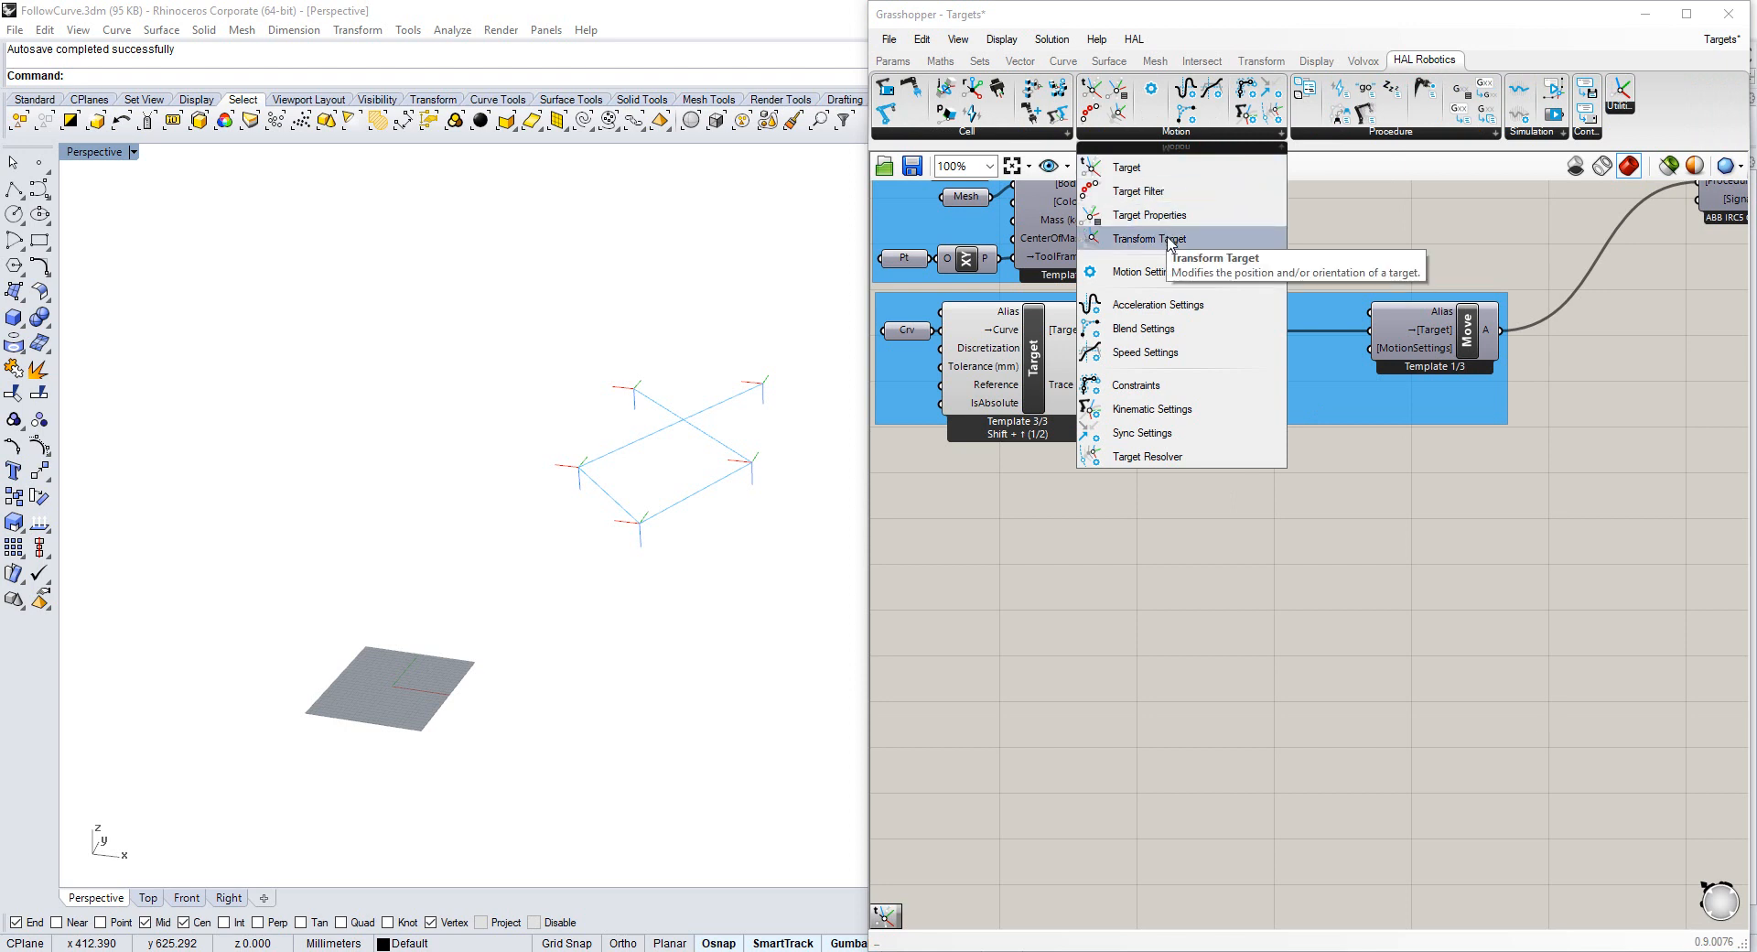
left_click_drag(1170, 245, 1362, 547)
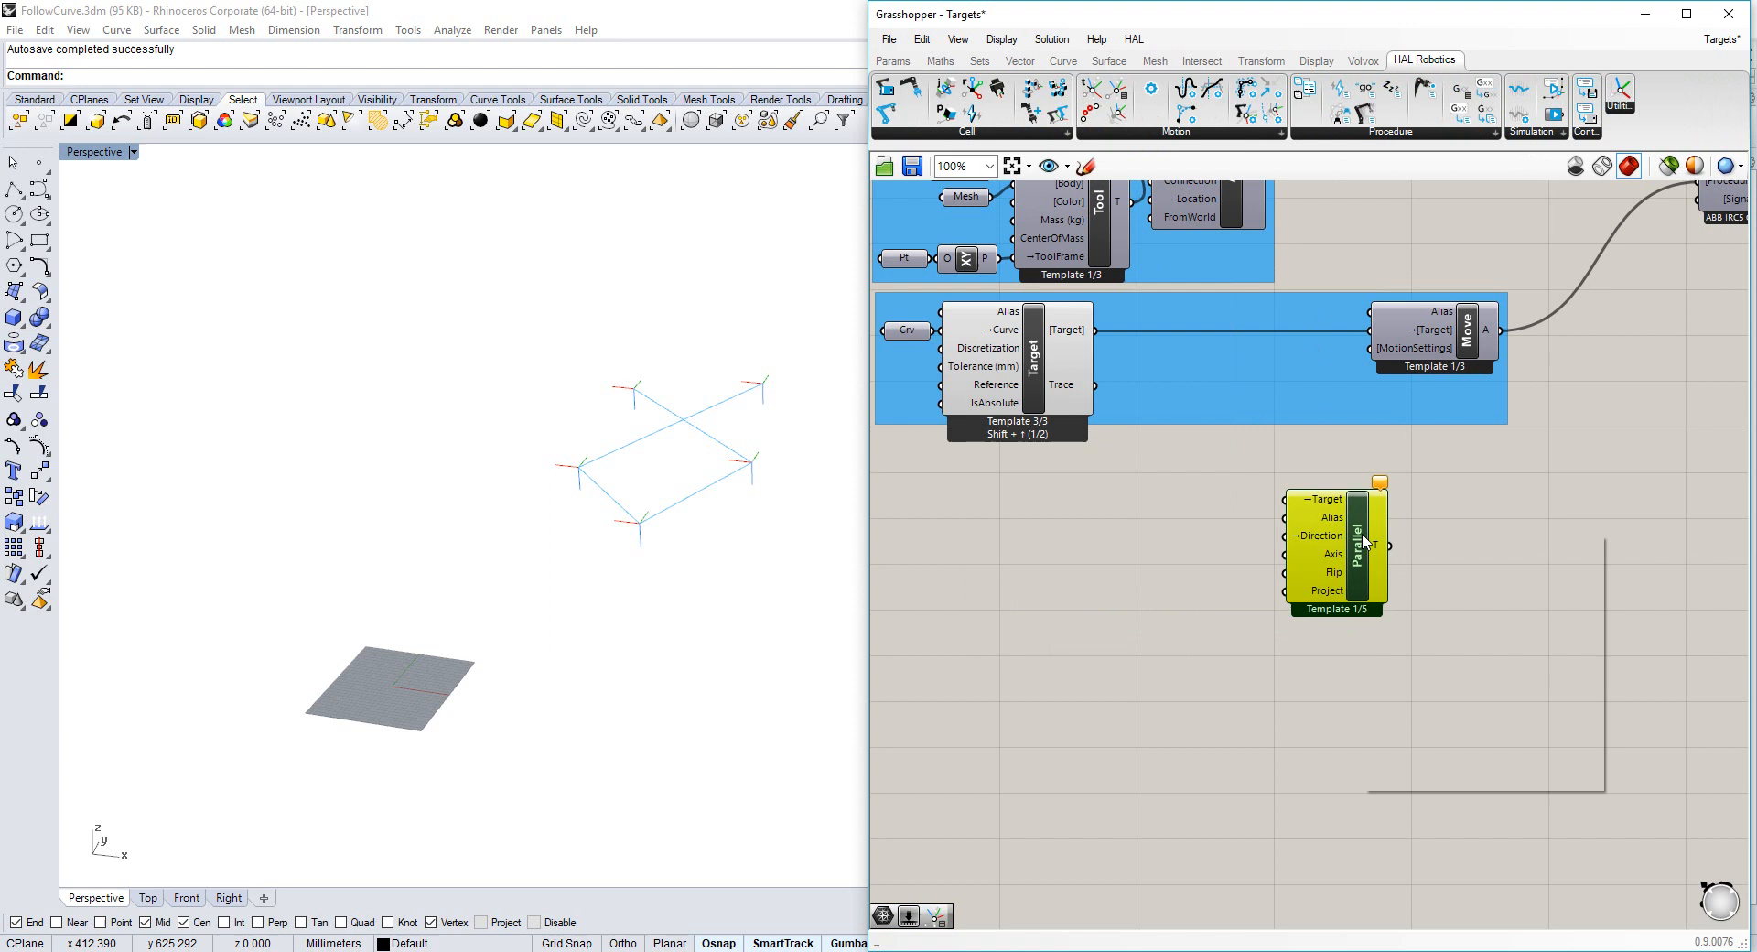
right_click(1363, 537)
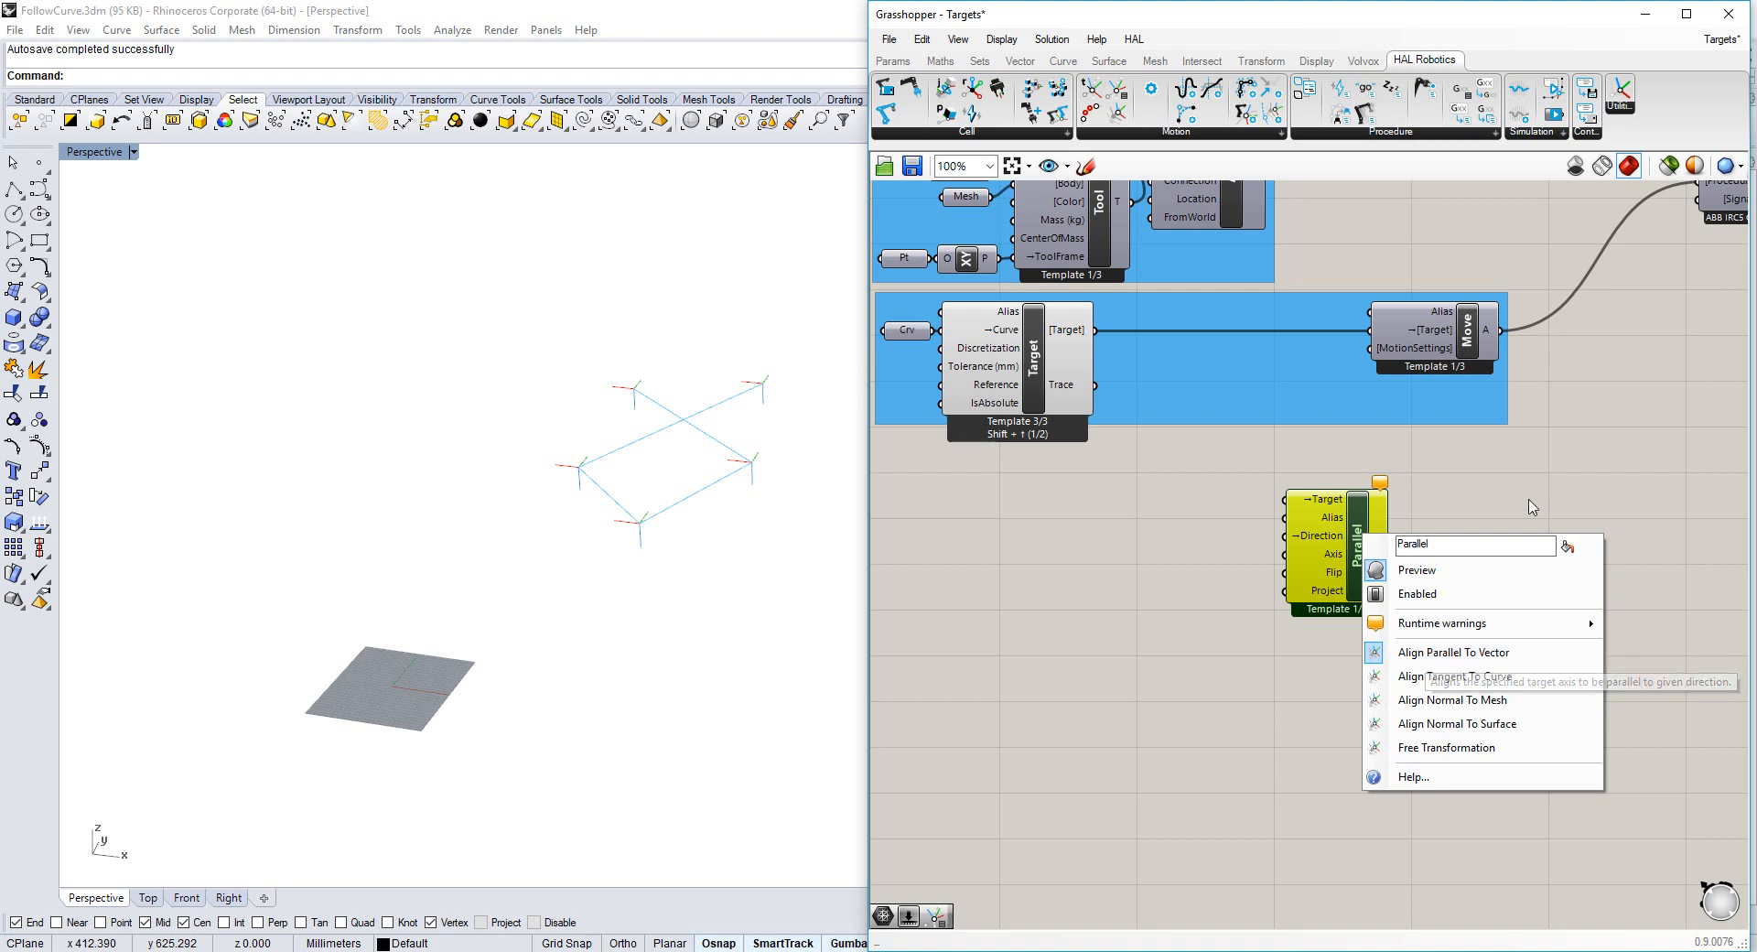
left_click(1488, 660)
left_click_drag(1383, 572, 1490, 580)
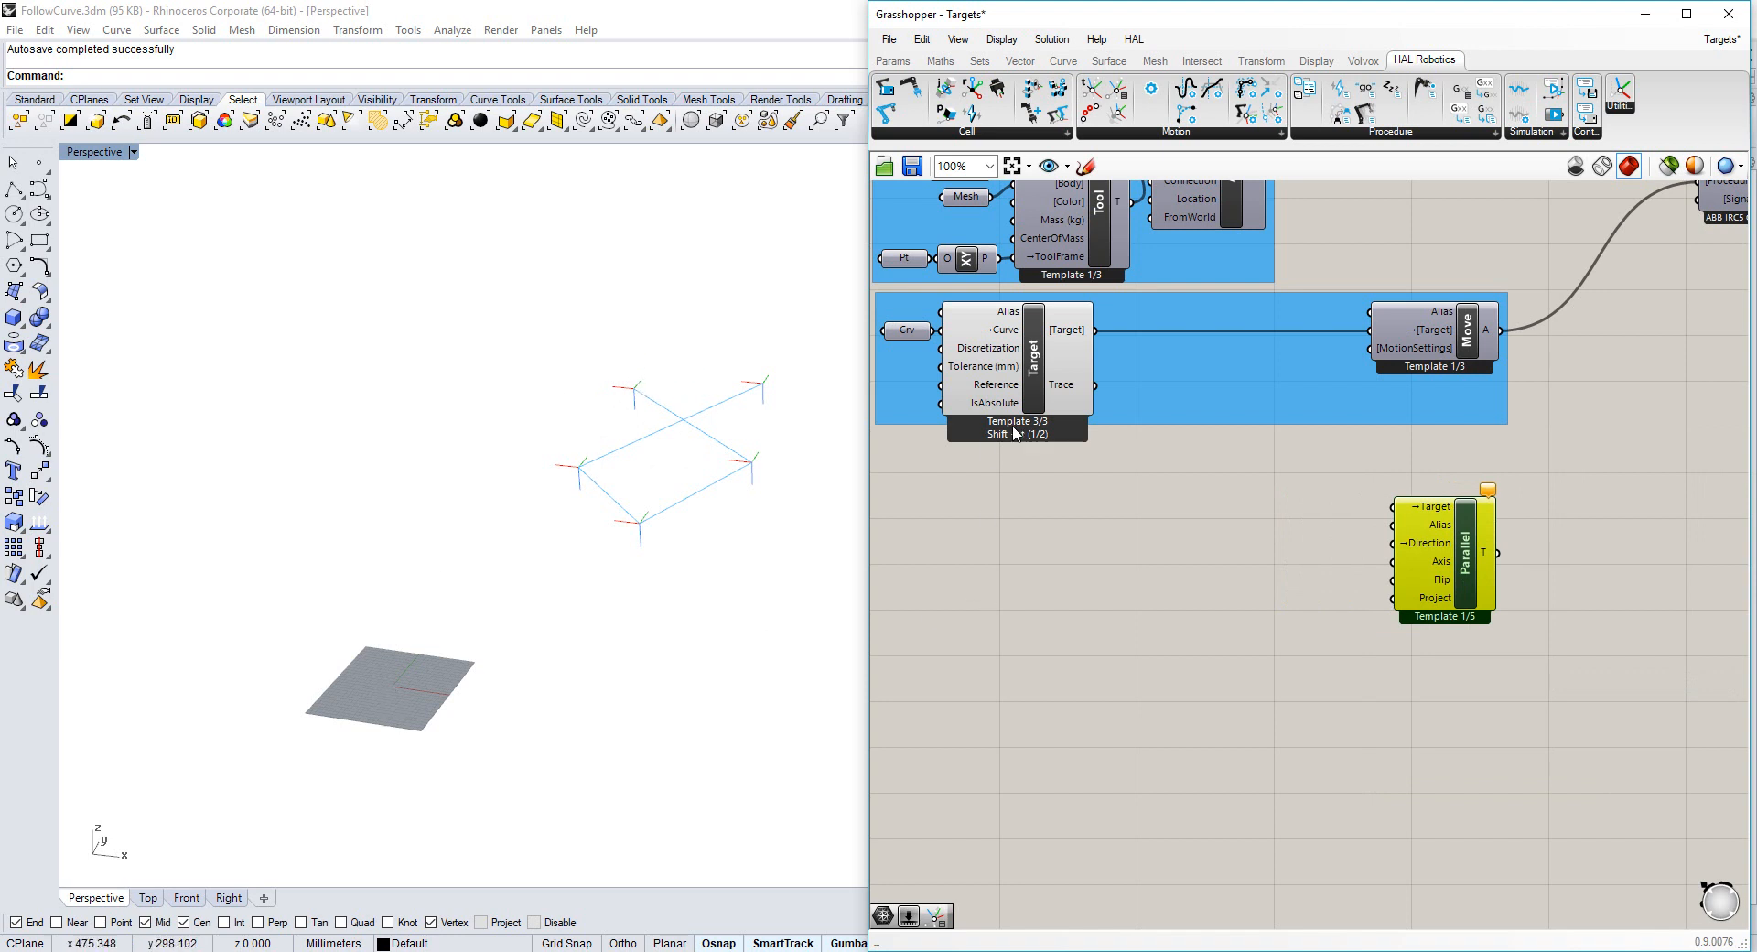
Add a Target Properties component, feed it the curve Target's output, and hide its preview.
left_click(1109, 133)
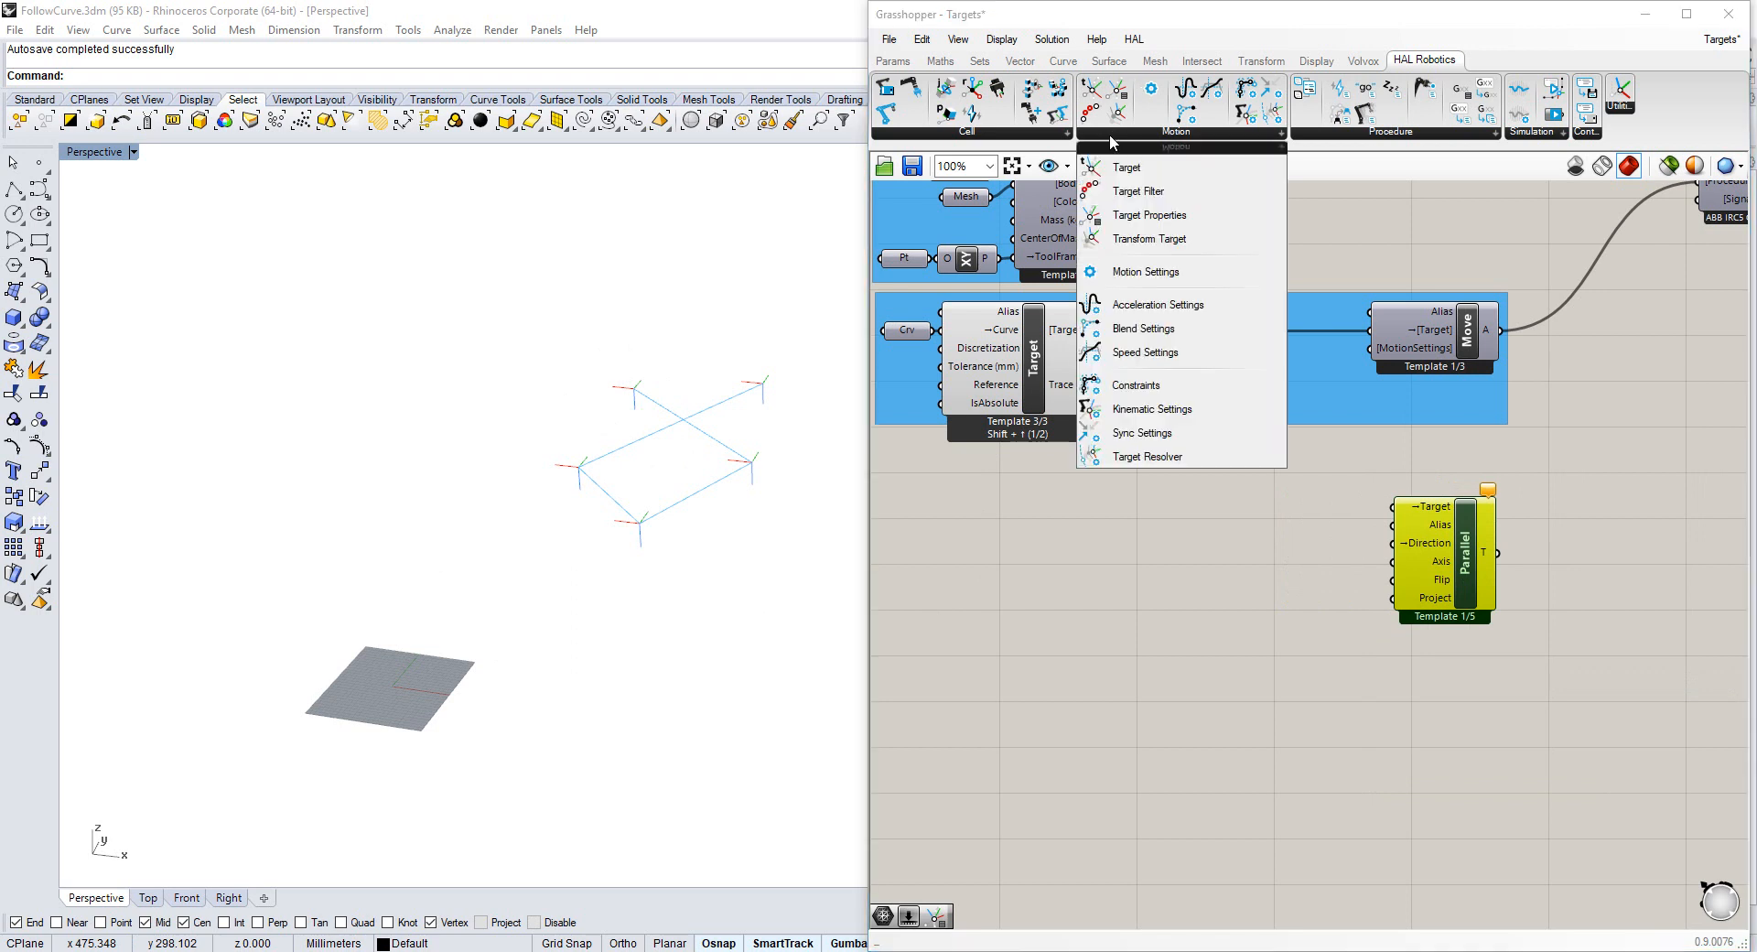
left_click(1151, 215)
left_click(1158, 520)
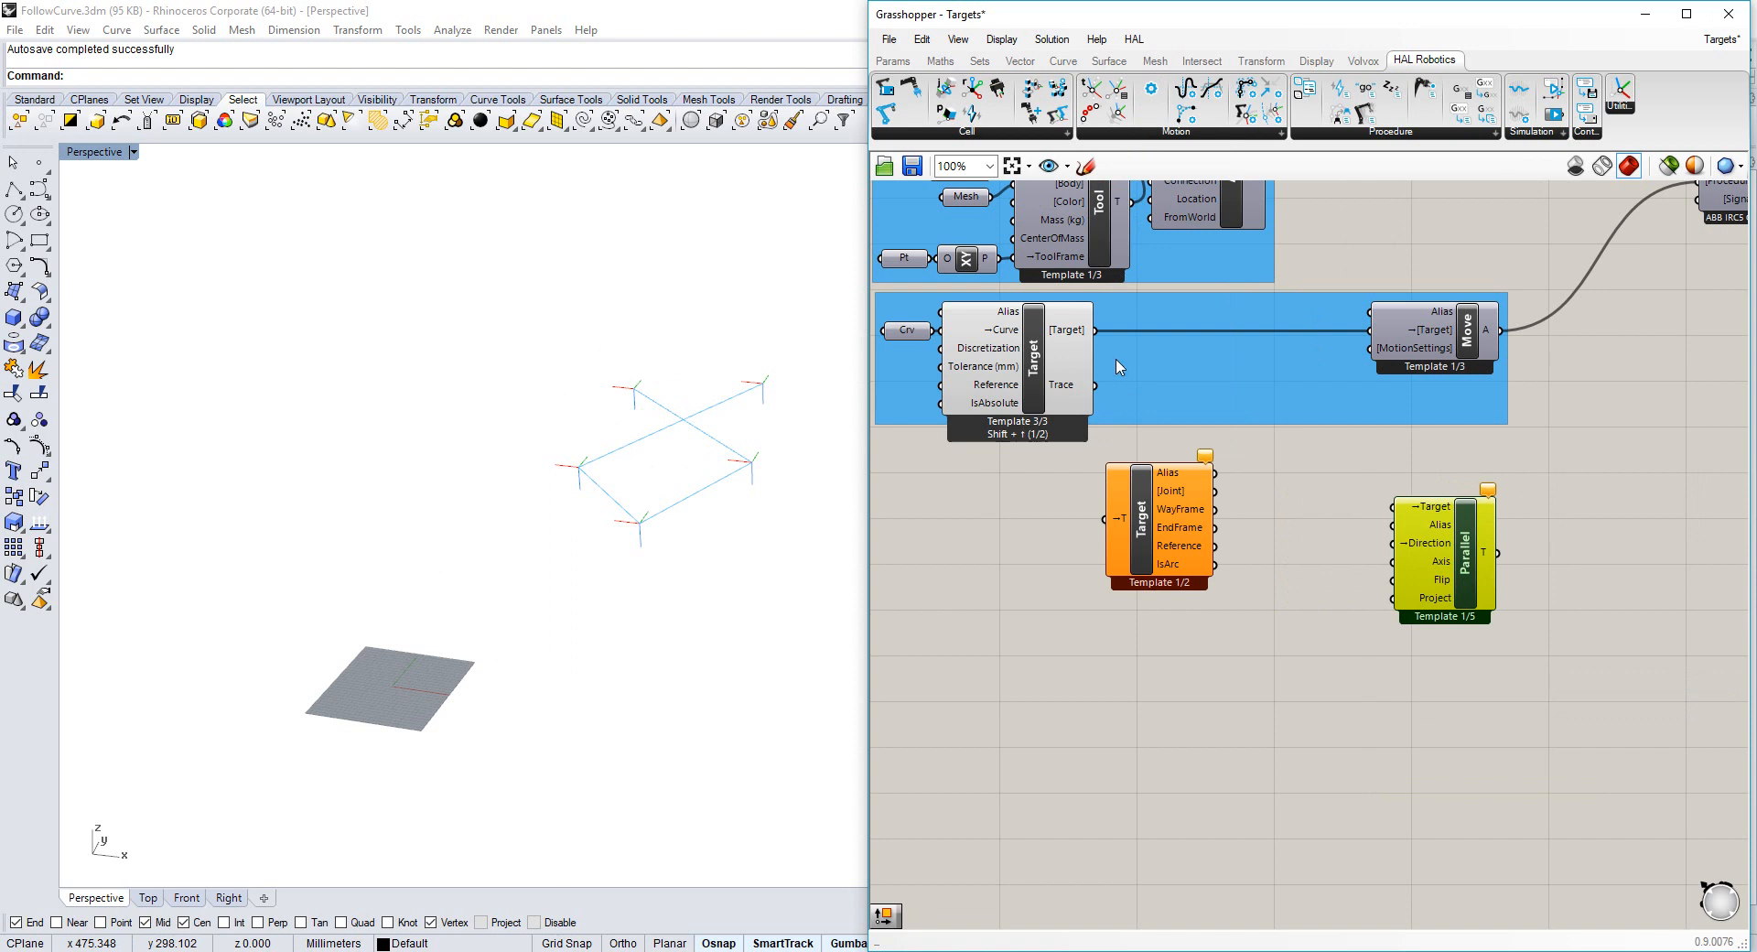
left_click_drag(1096, 331, 1150, 534)
mouse_move(1147, 529)
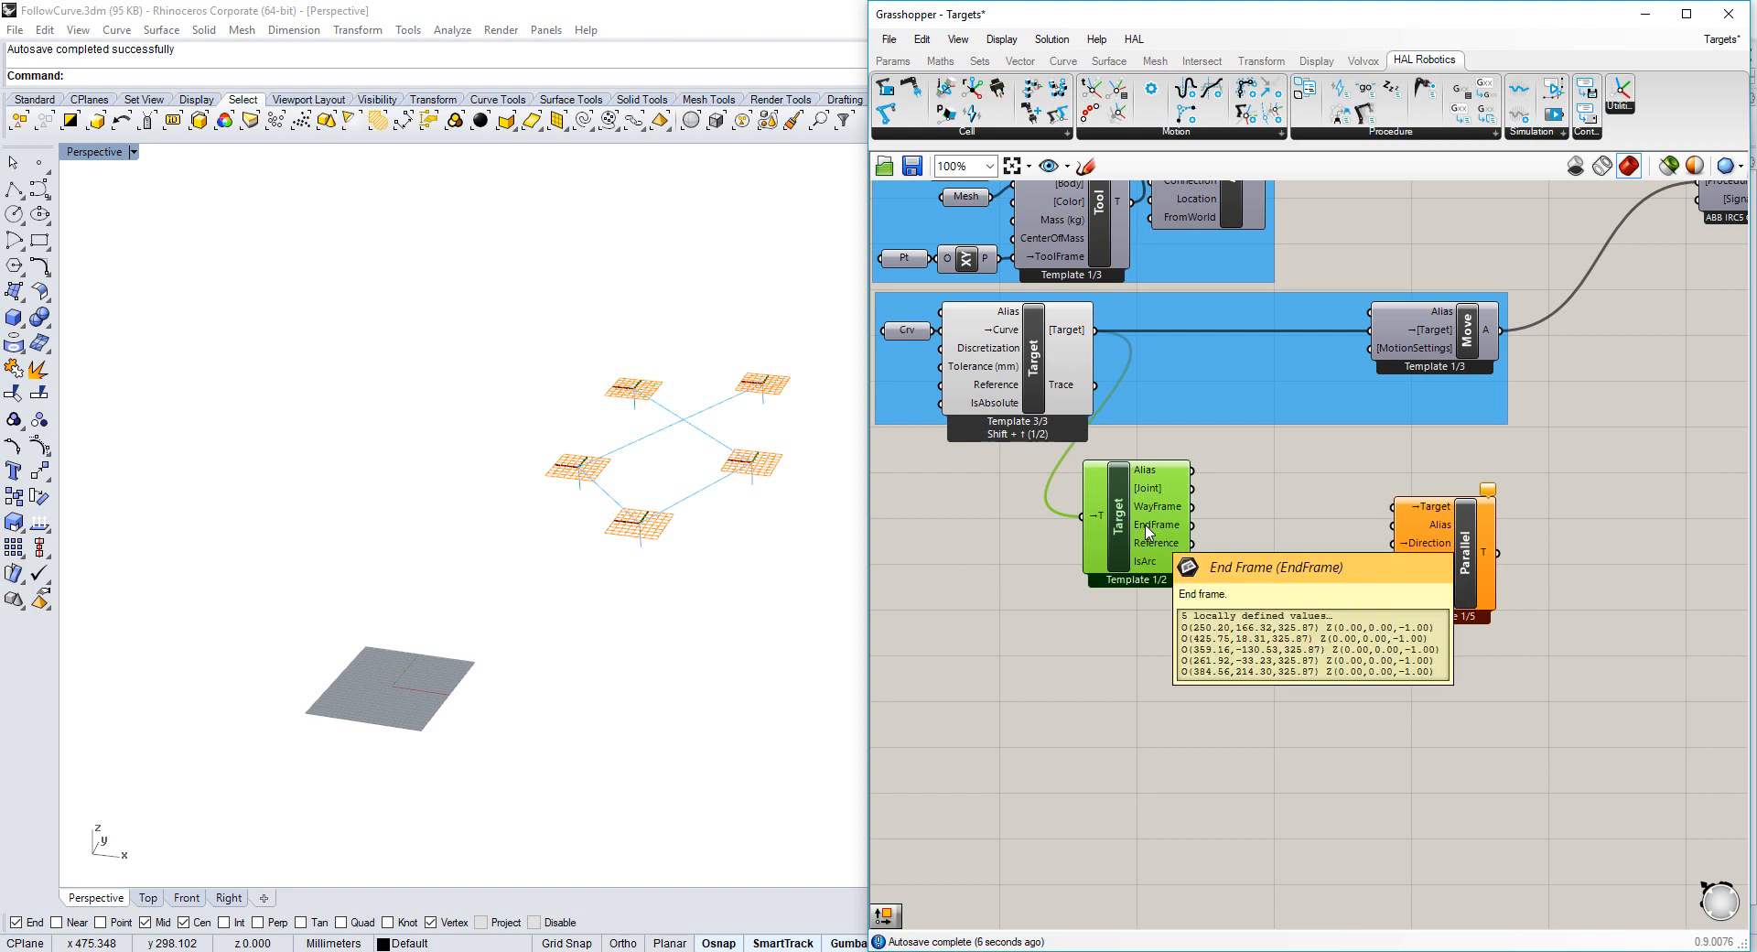
middle_click(1035, 565)
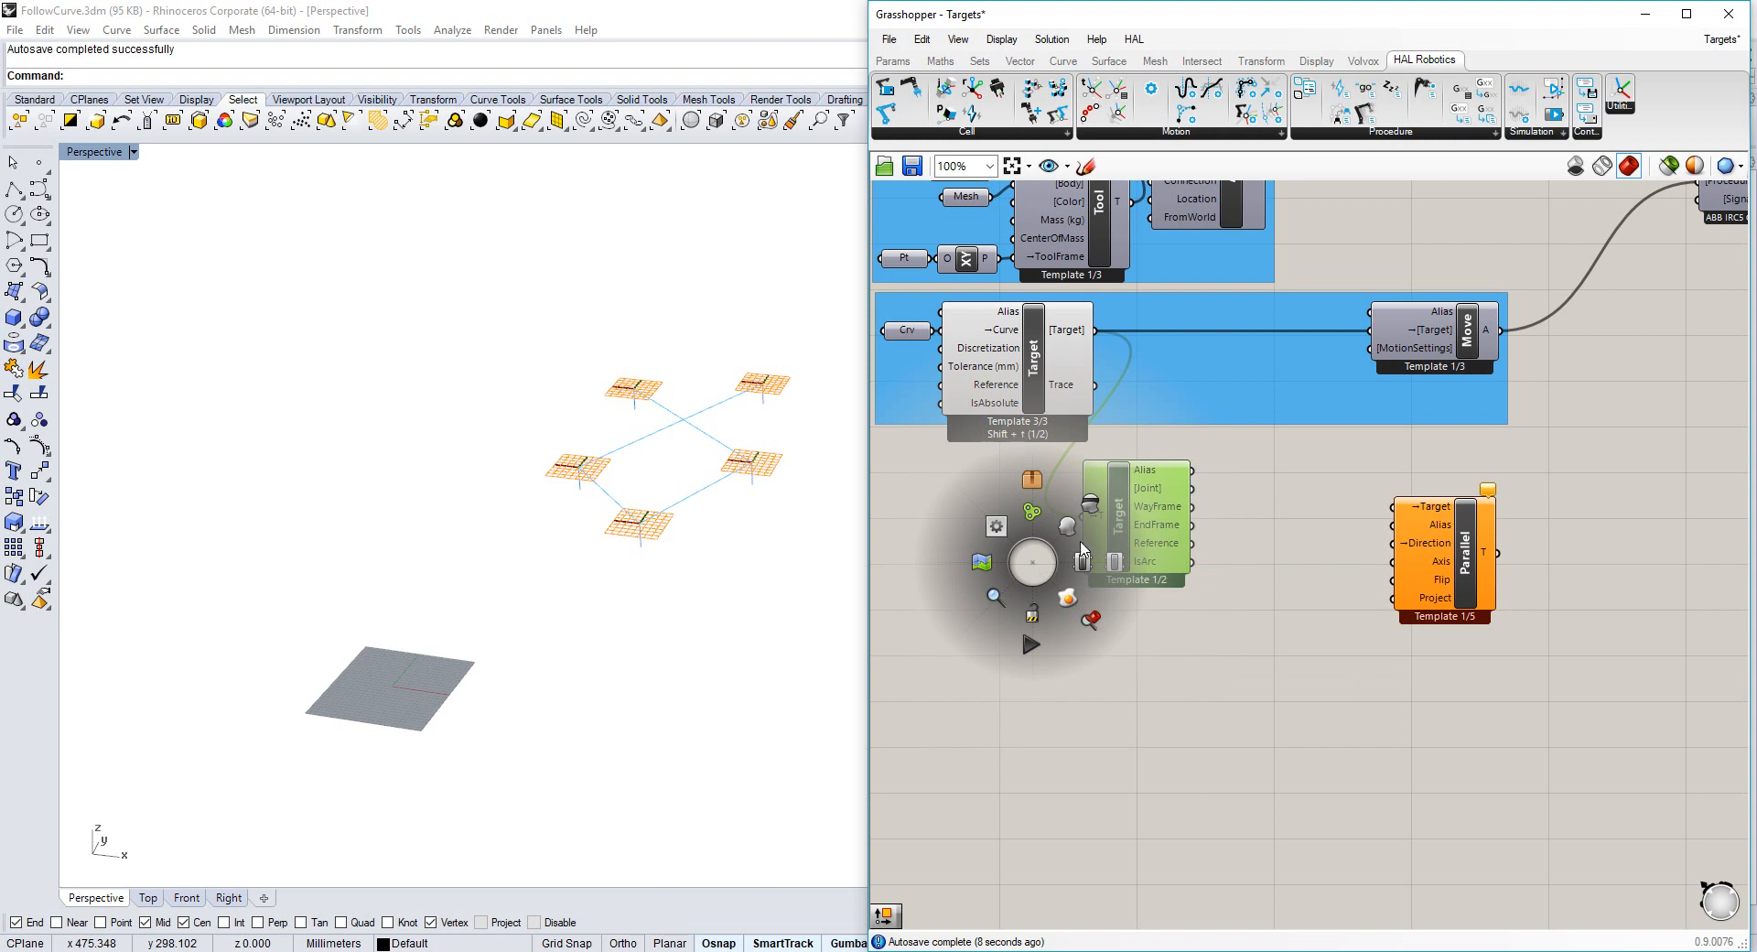
left_click(1091, 513)
Add an XY Plane component and a Vector 2Pt component beneath the Target Properties component.
double_click(1135, 652)
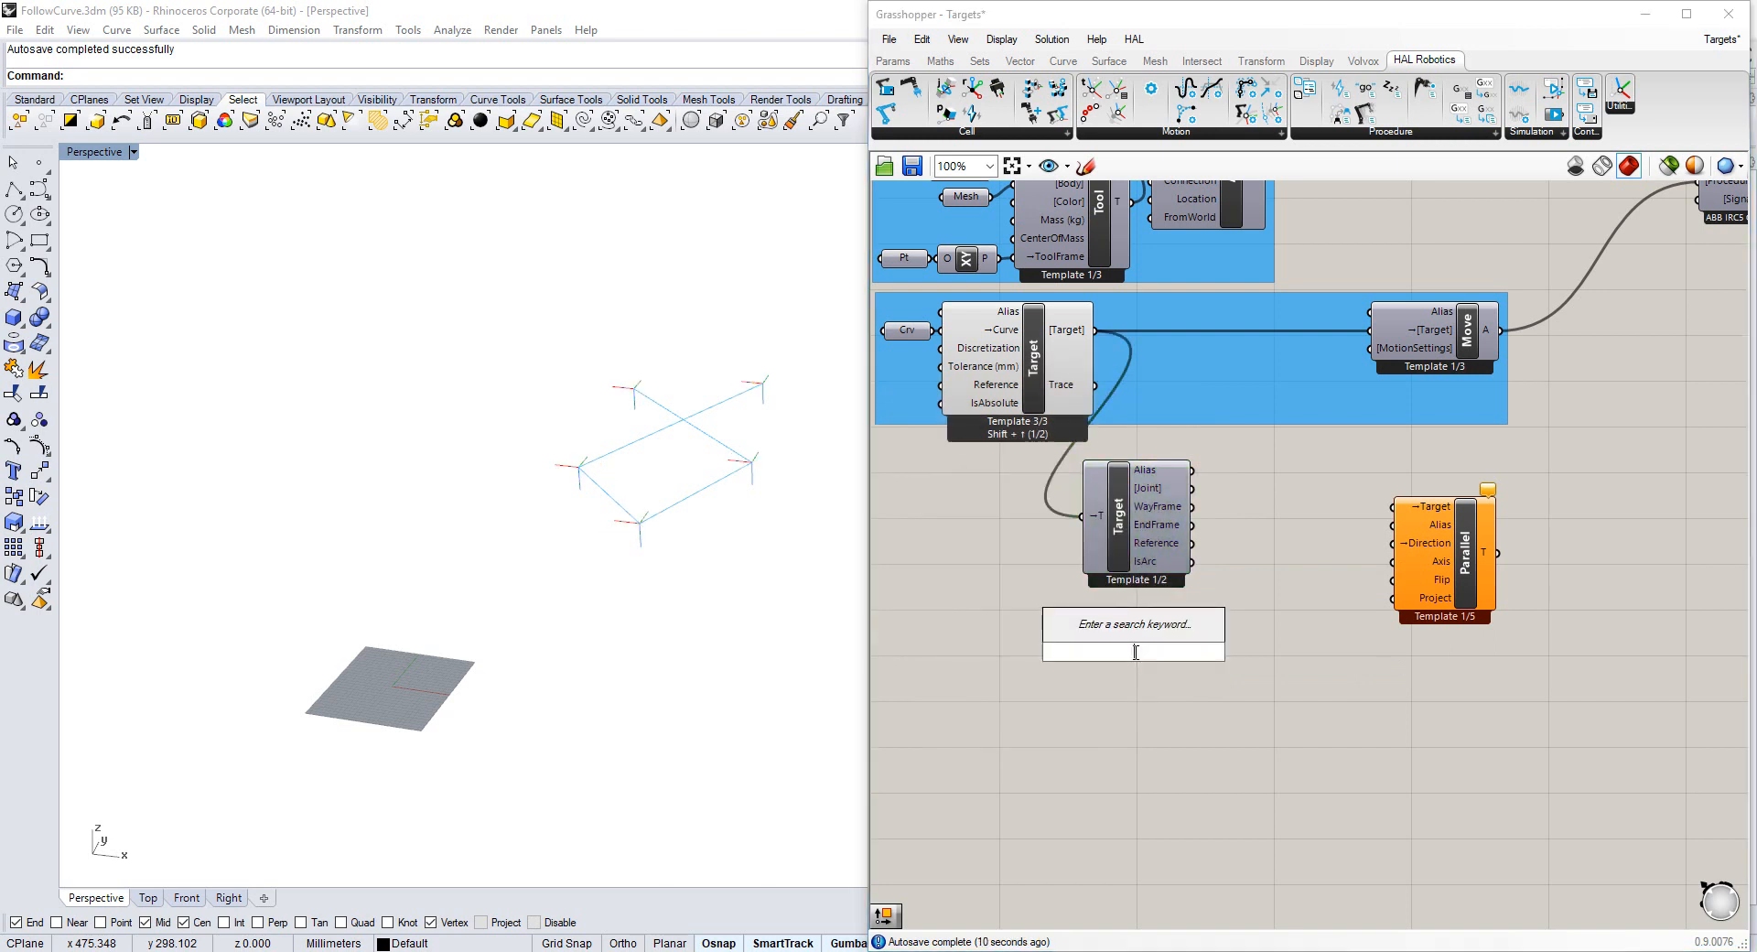
type("xy")
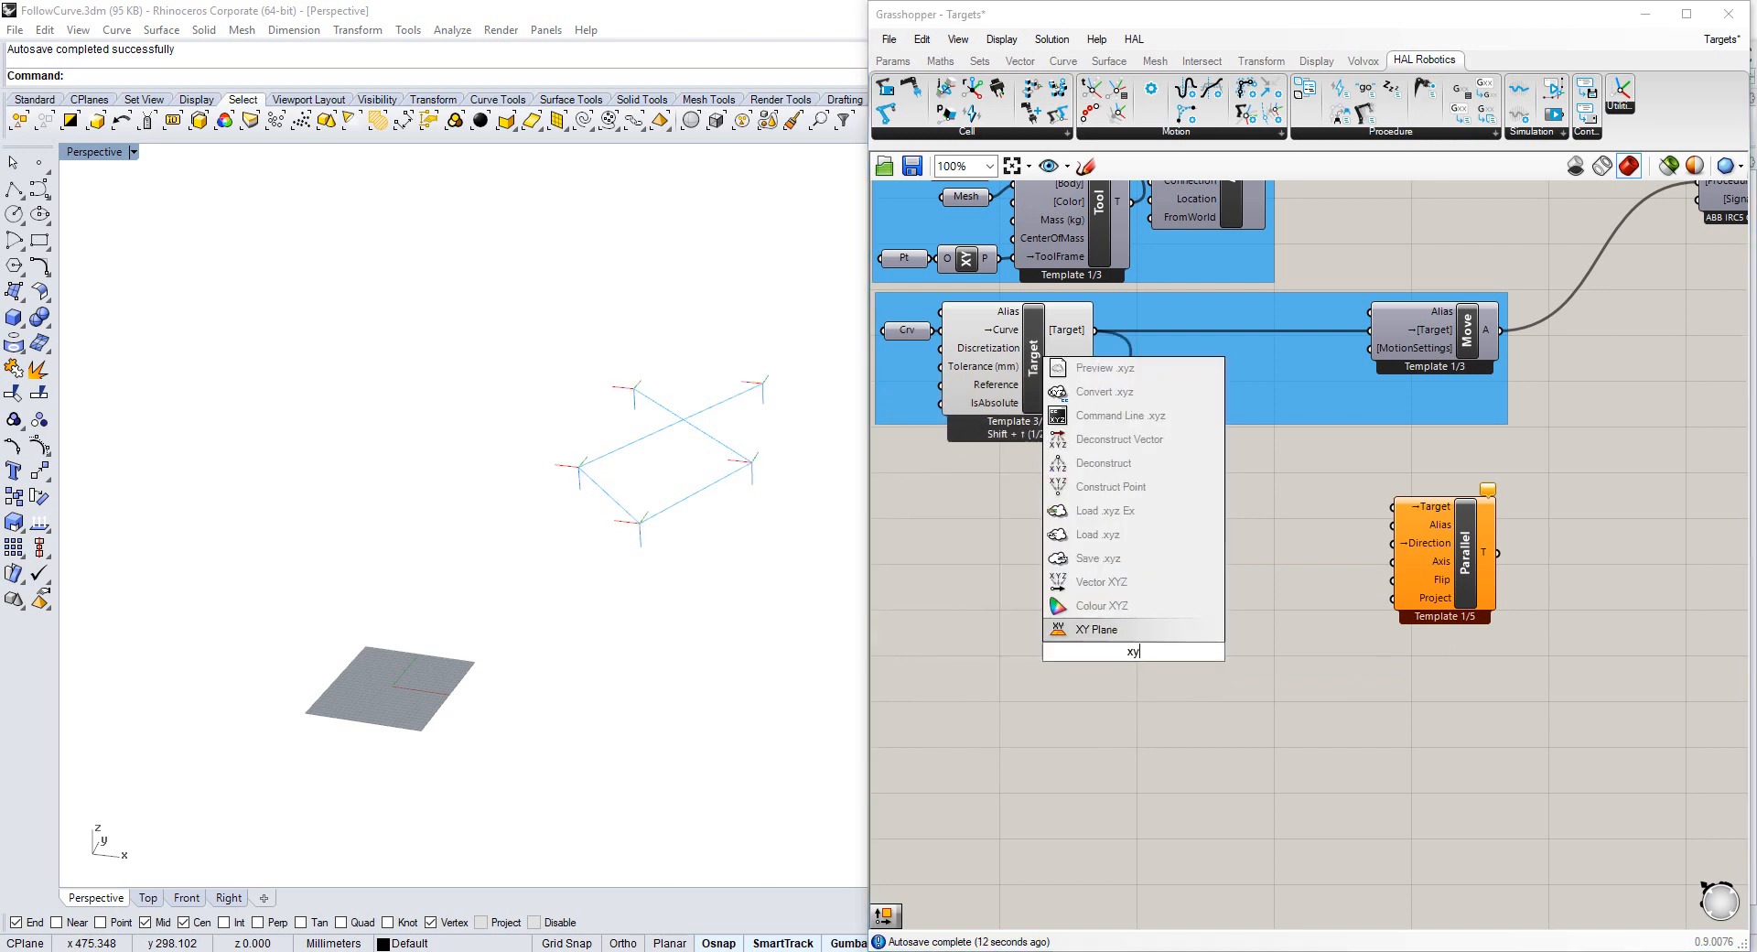
left_click(1125, 628)
left_click_drag(1133, 659, 1113, 642)
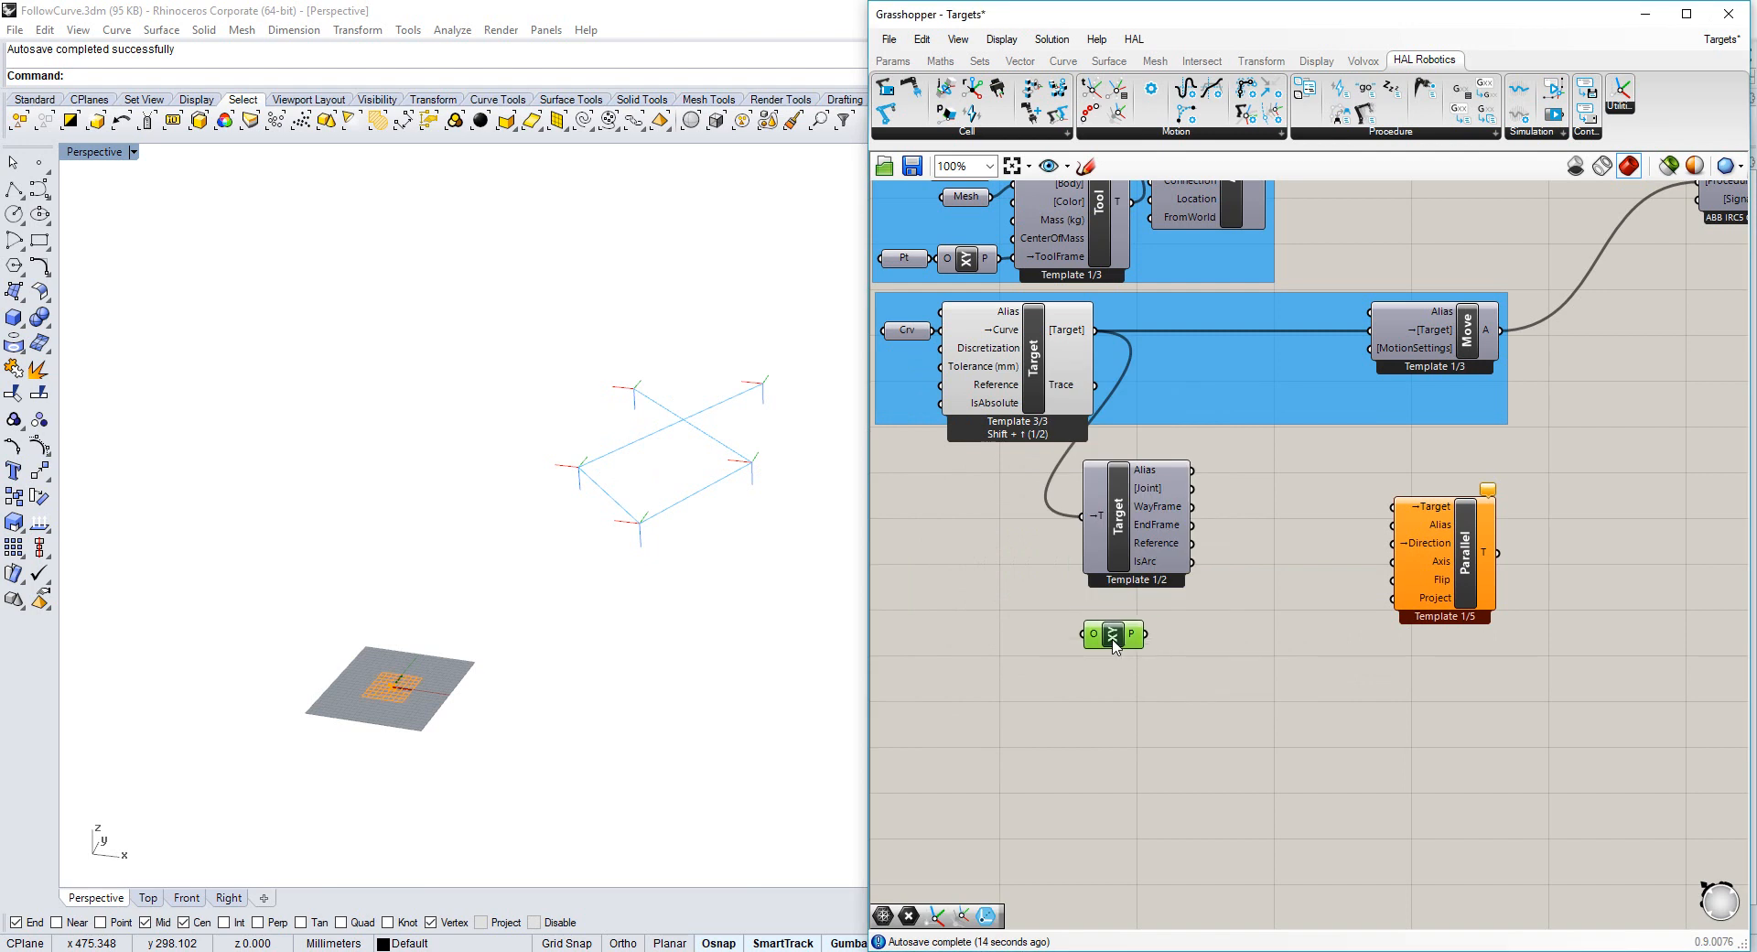
double_click(1201, 690)
type("vect")
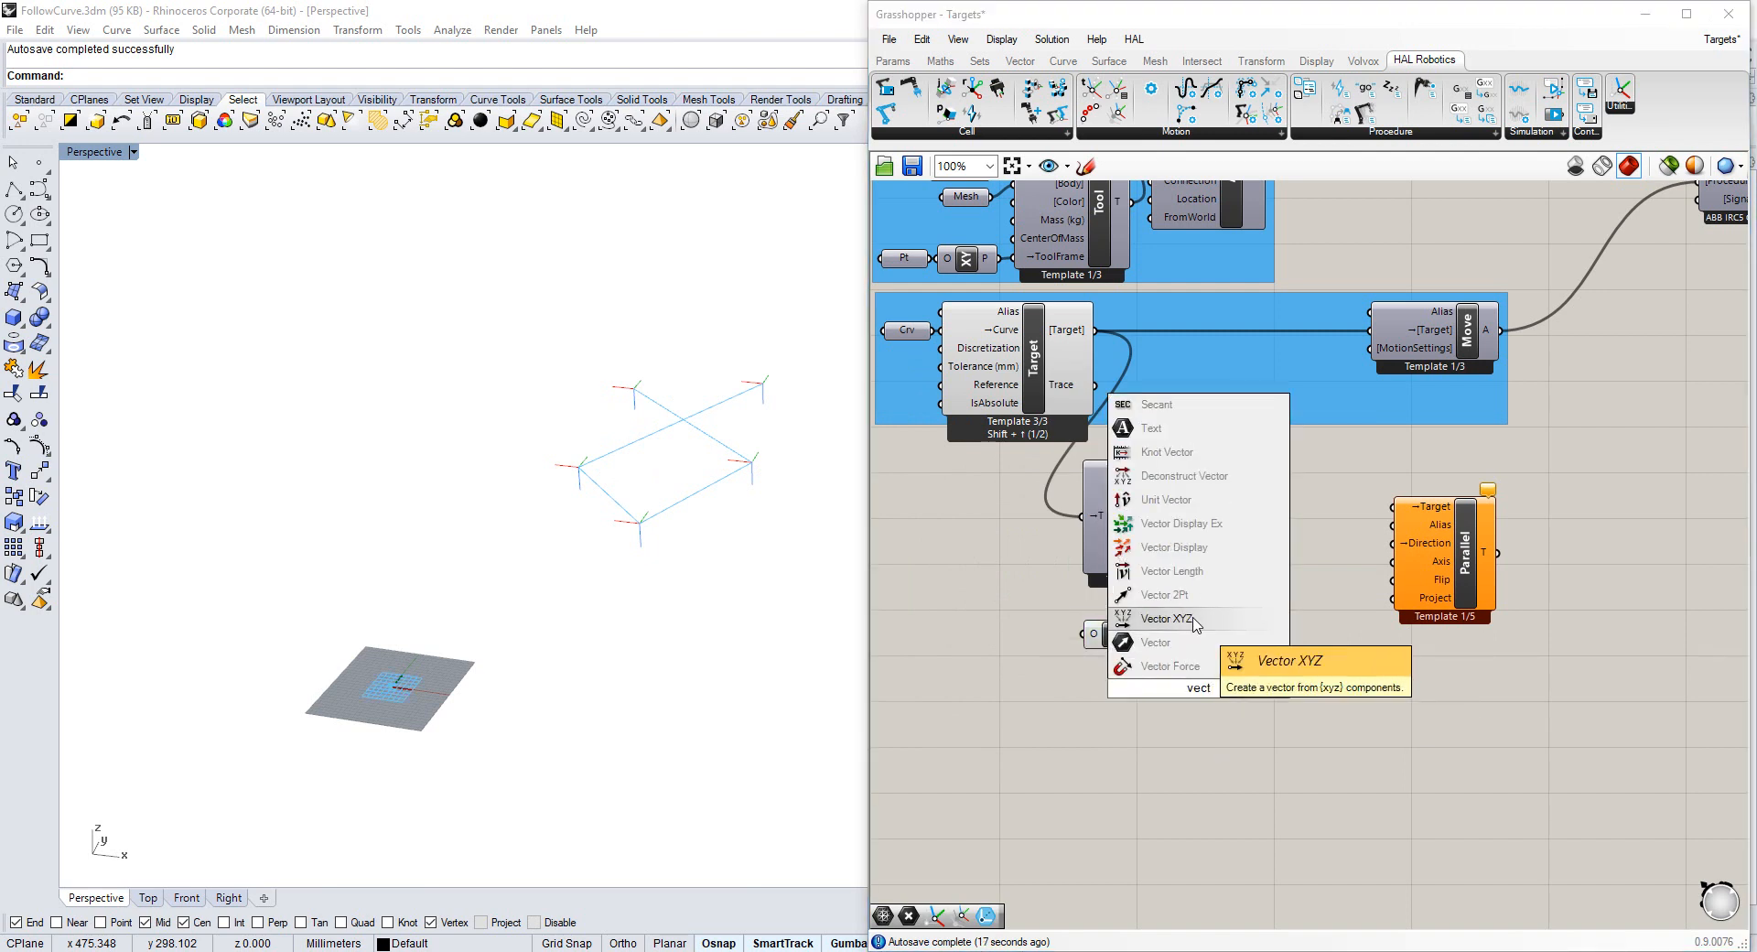
left_click(1199, 595)
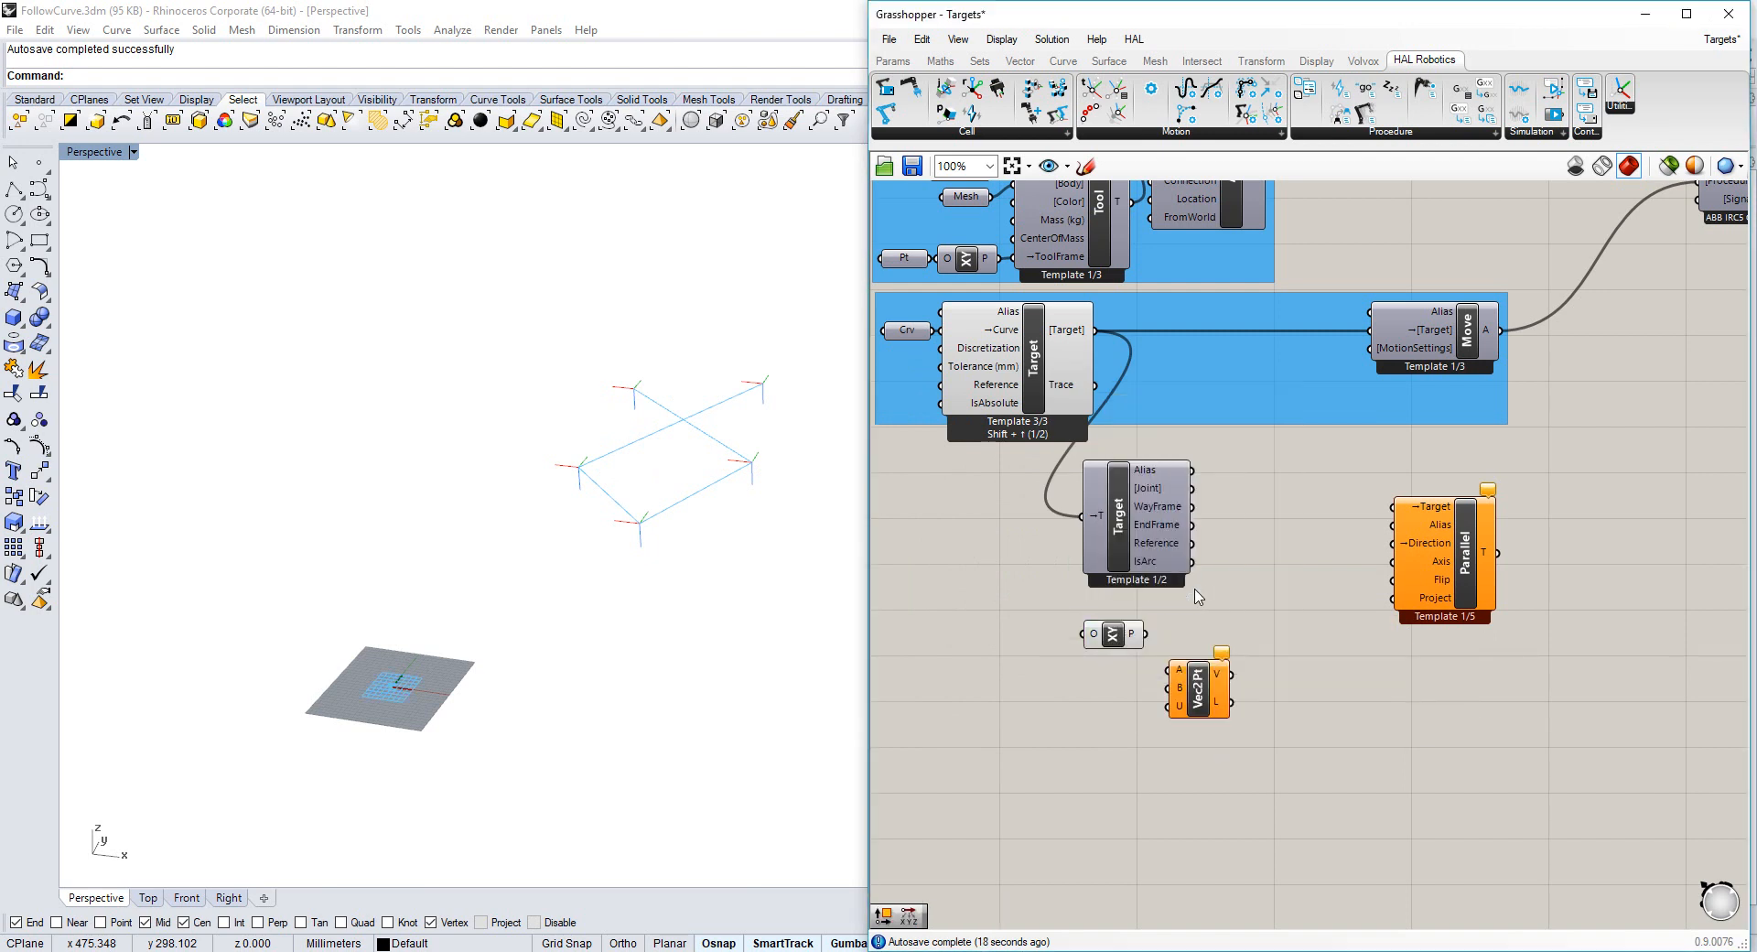
Wire EndFrame to input A and the XY plane to input B of Vector 2Pt, and hide both components' previews.
left_click_drag(1192, 524, 1254, 631)
mouse_move(1145, 633)
left_mouse_down()
mouse_move(1227, 641)
mouse_move(1127, 636)
left_mouse_up()
middle_click(1153, 692)
left_click(1220, 648)
left_click(1255, 631)
middle_click(1277, 577)
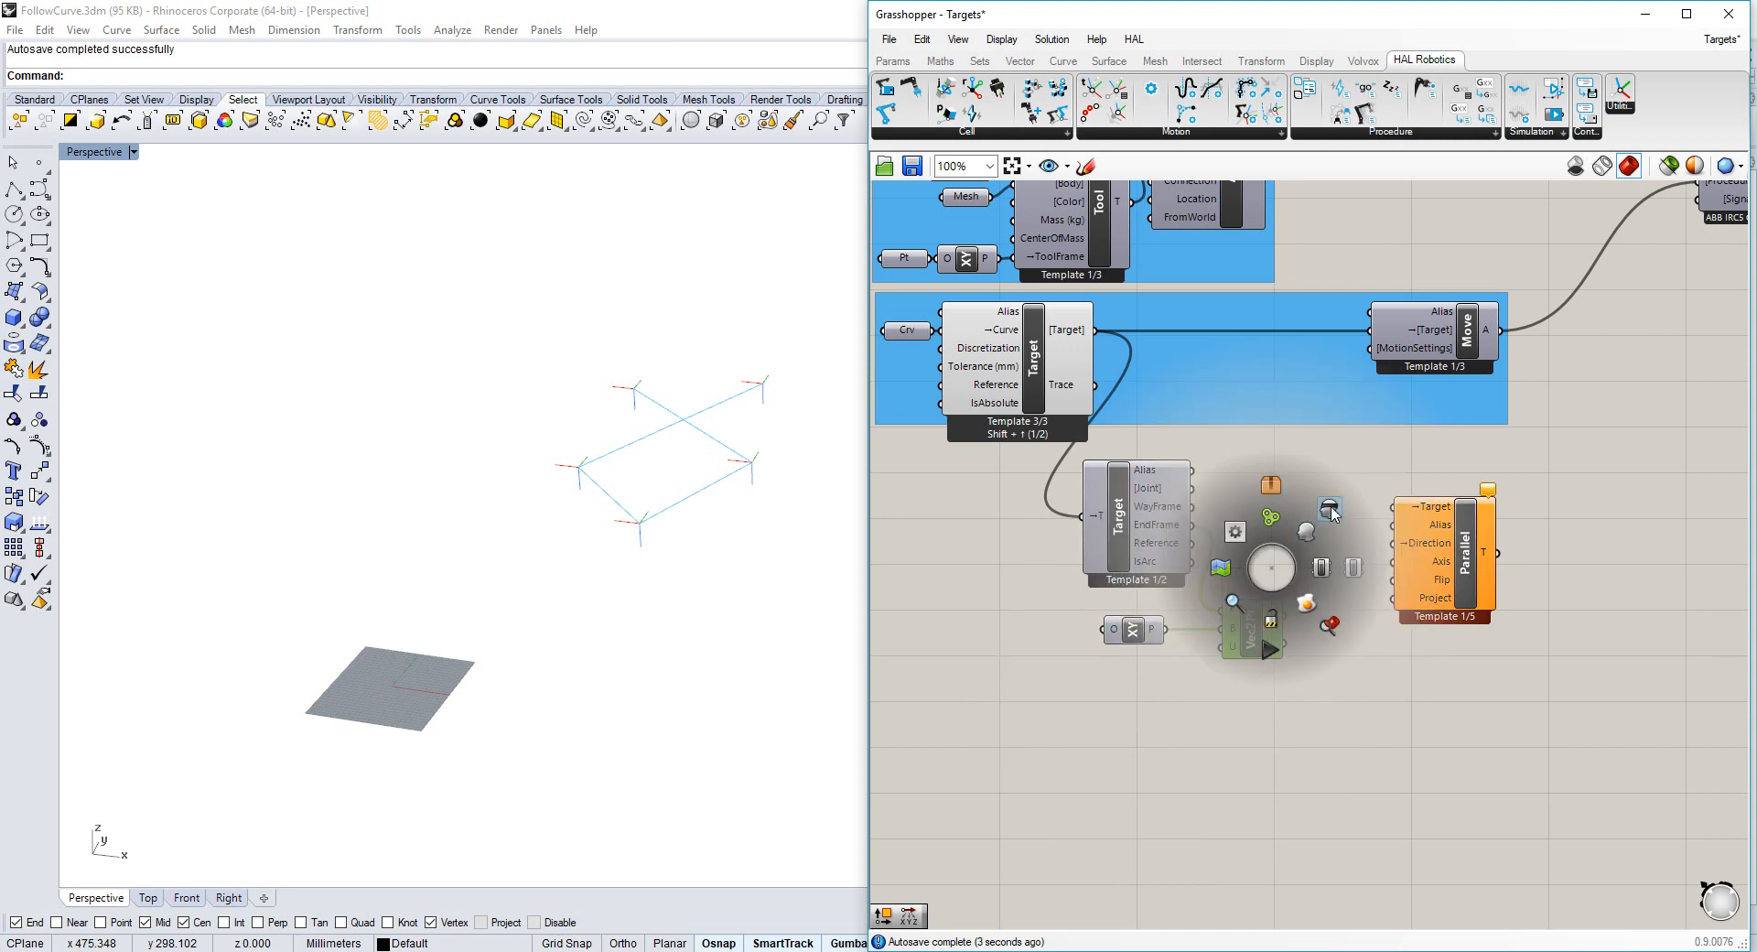
left_click(1328, 522)
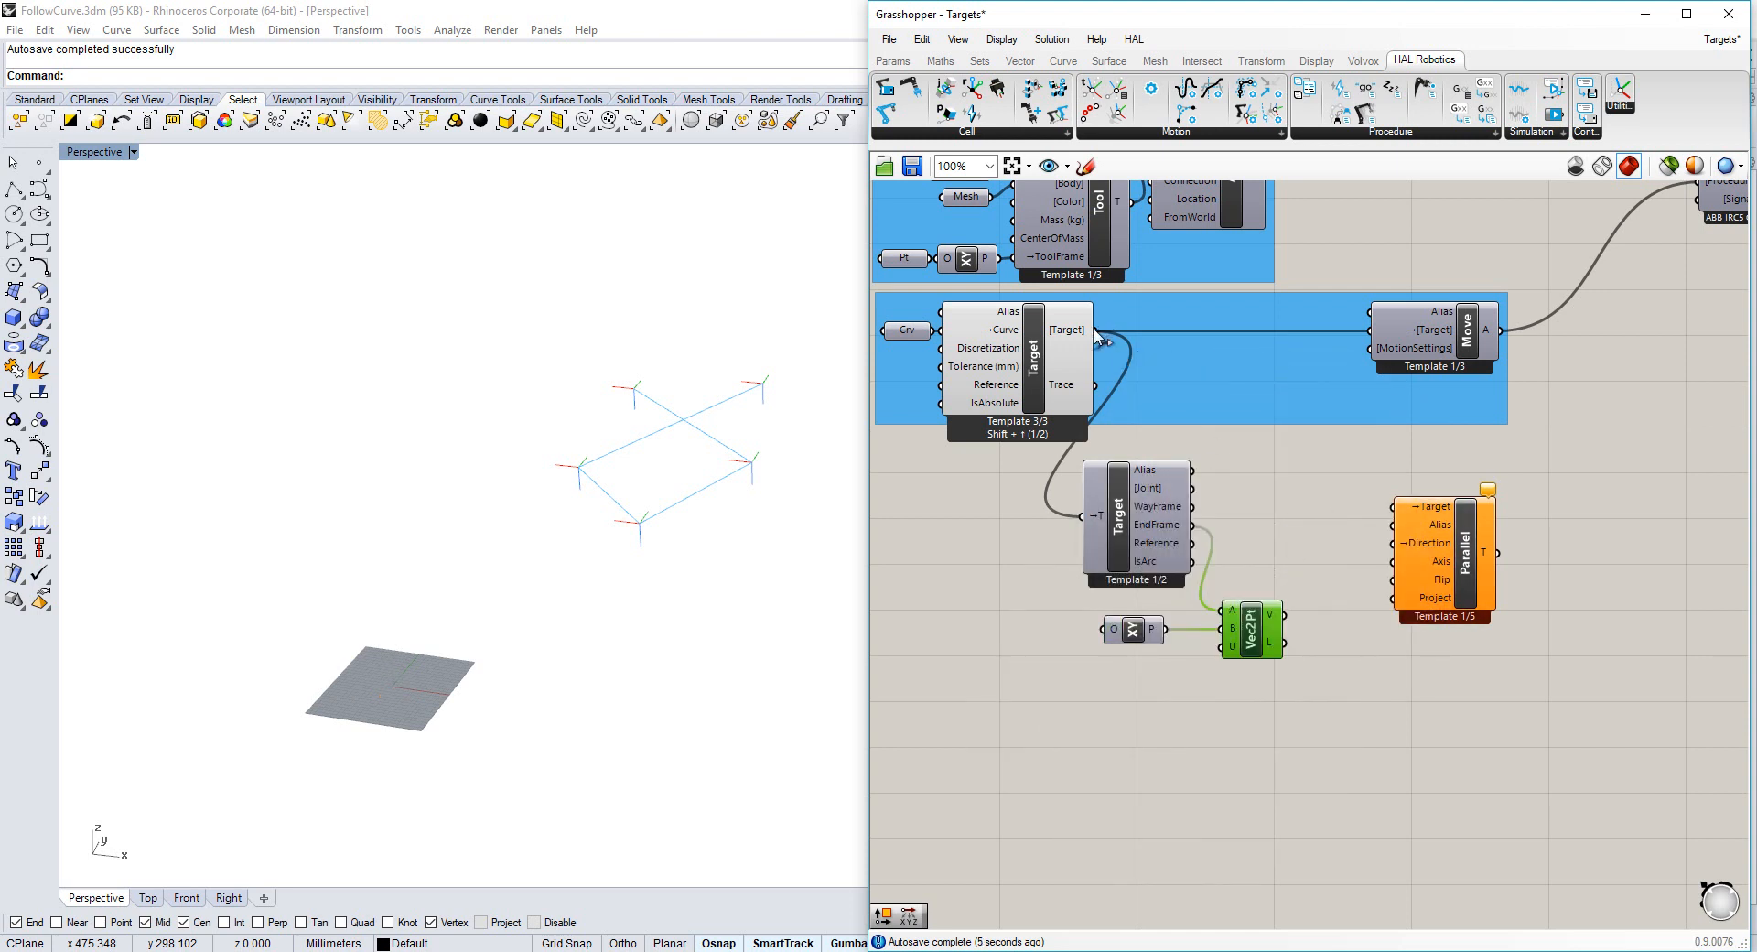
Connect the Vector 2Pt vector to the Parallel component's Direction and the curve Target's output to its Target input.
left_click_drag(1284, 614, 1400, 560)
mouse_move(1413, 555)
left_click_drag(1096, 330, 1391, 506)
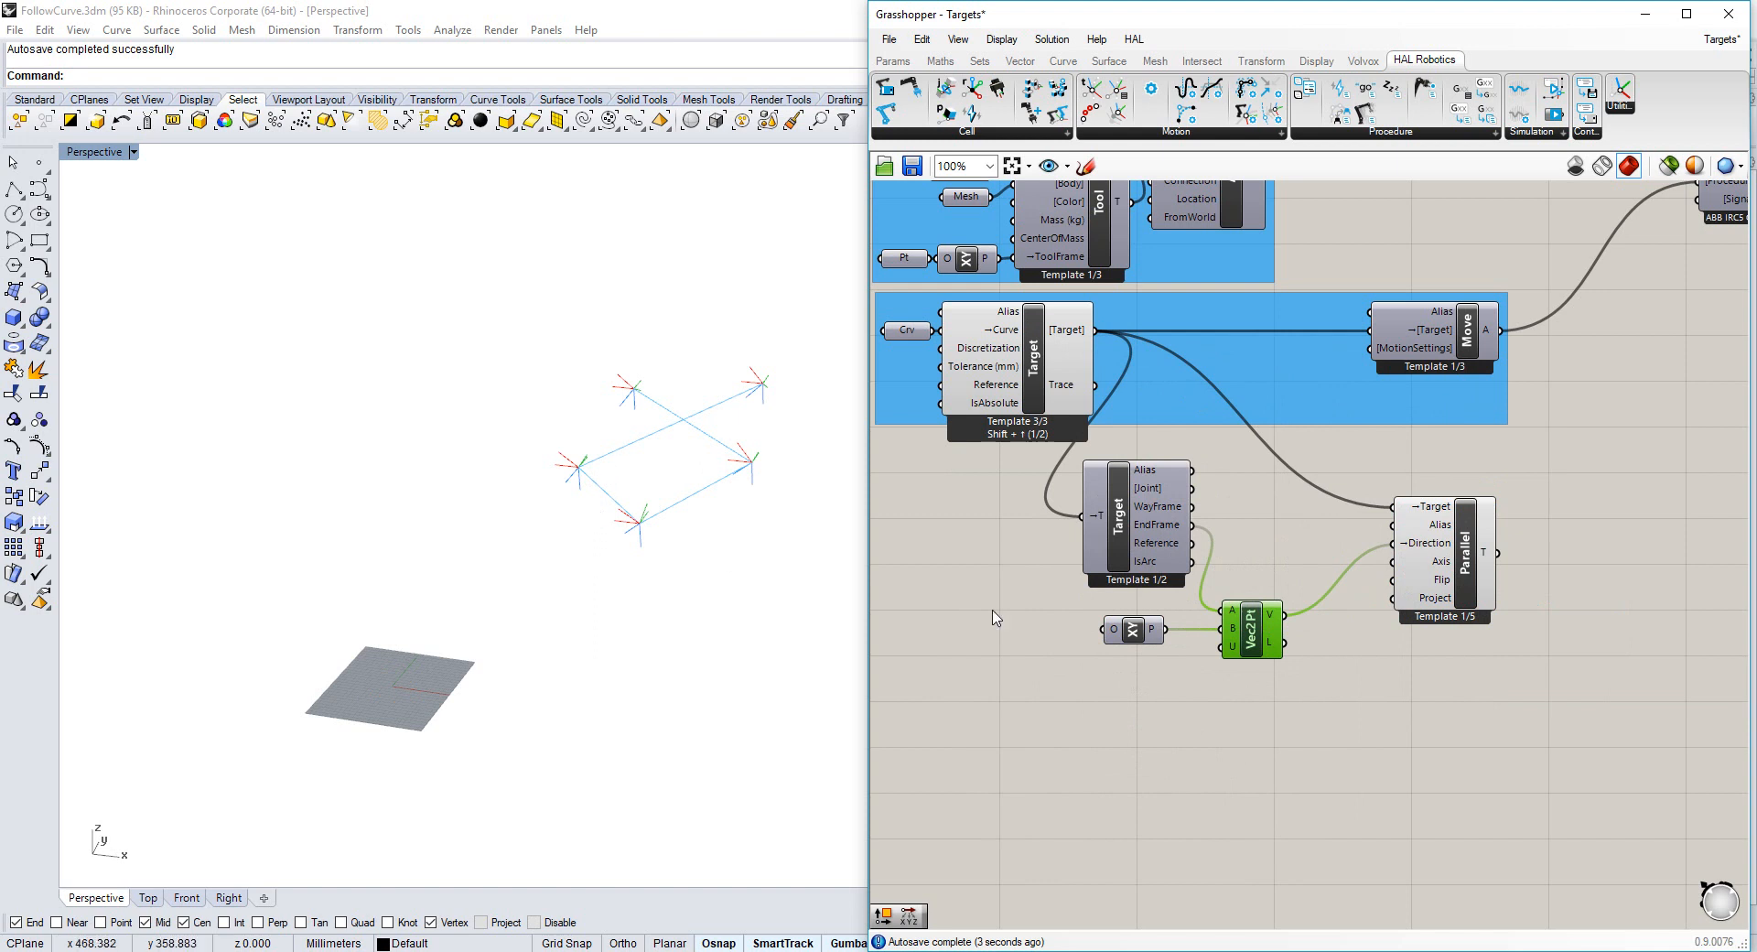
Set the Parallel component's alignment axis to X and hide the preview of the curve Target component.
right_click(1442, 568)
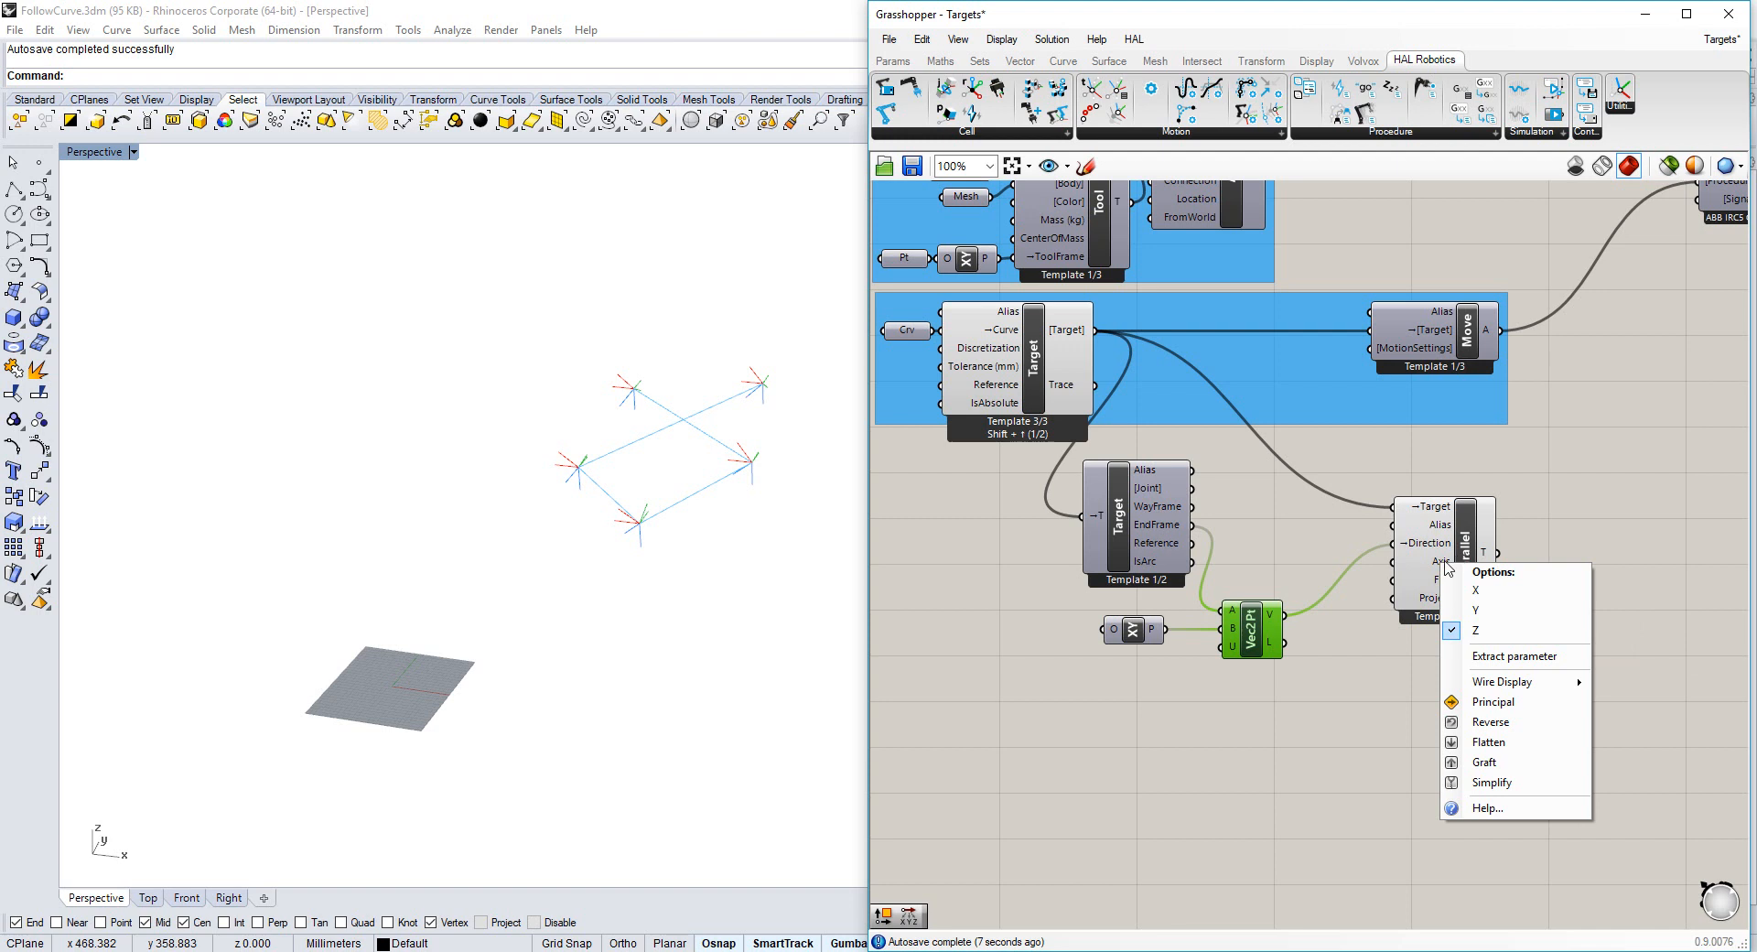
left_click(1464, 593)
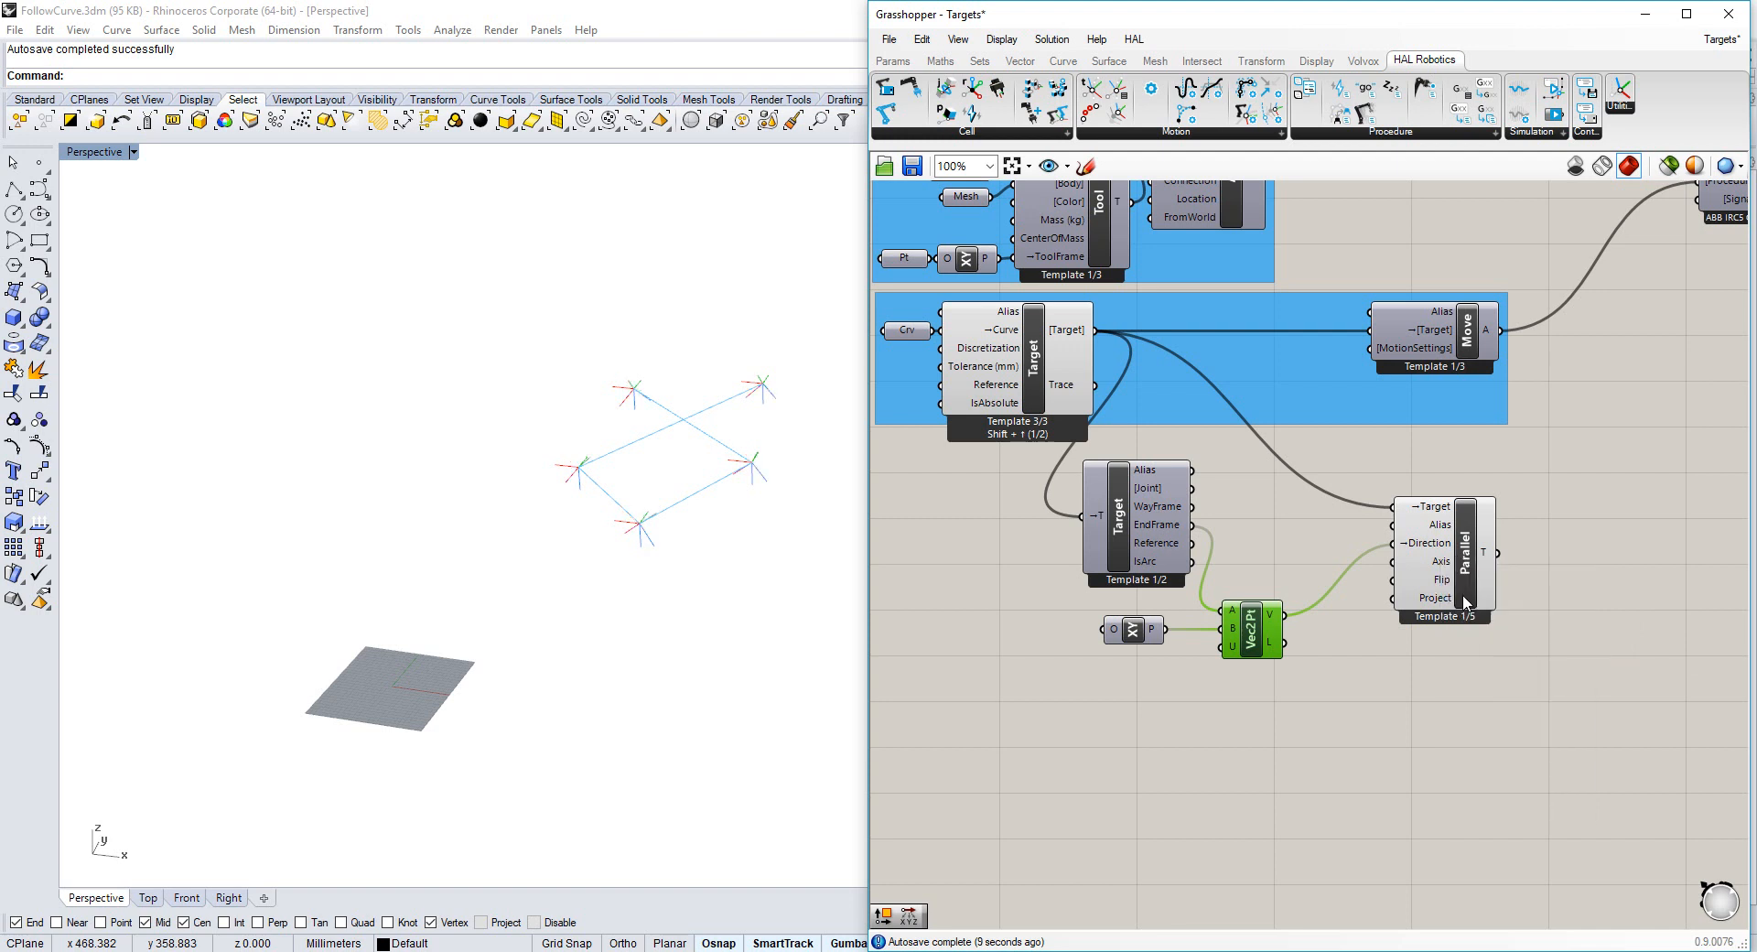
left_click(1056, 388)
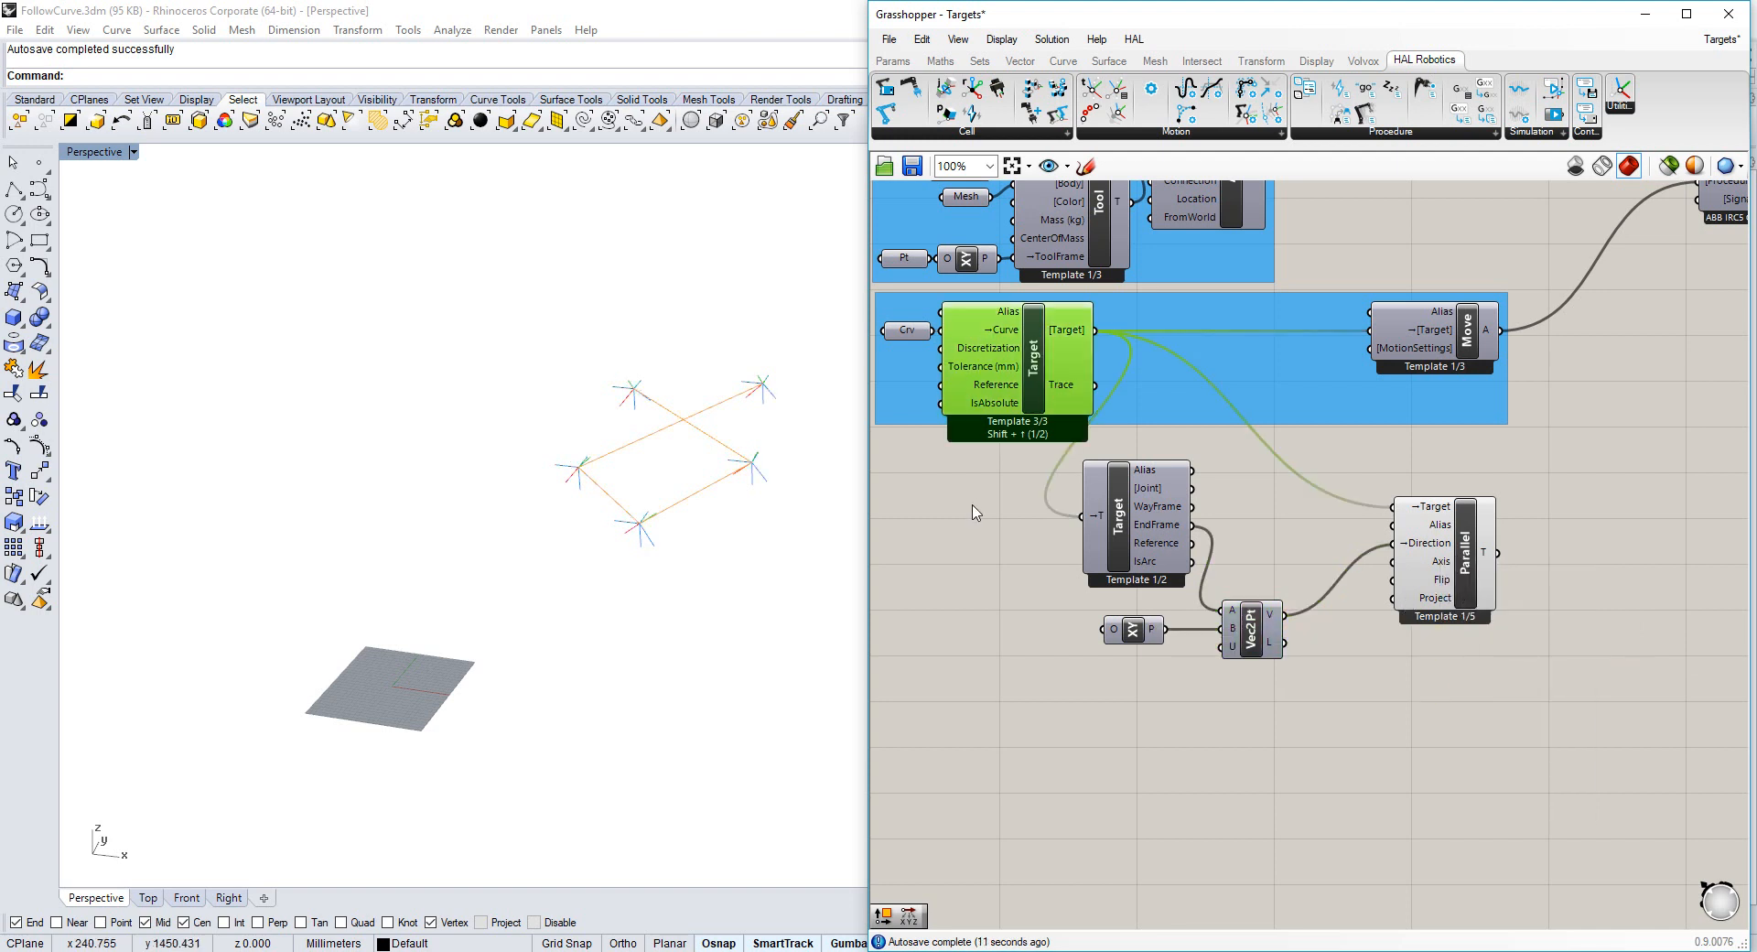
middle_click(973, 504)
left_click(1034, 448)
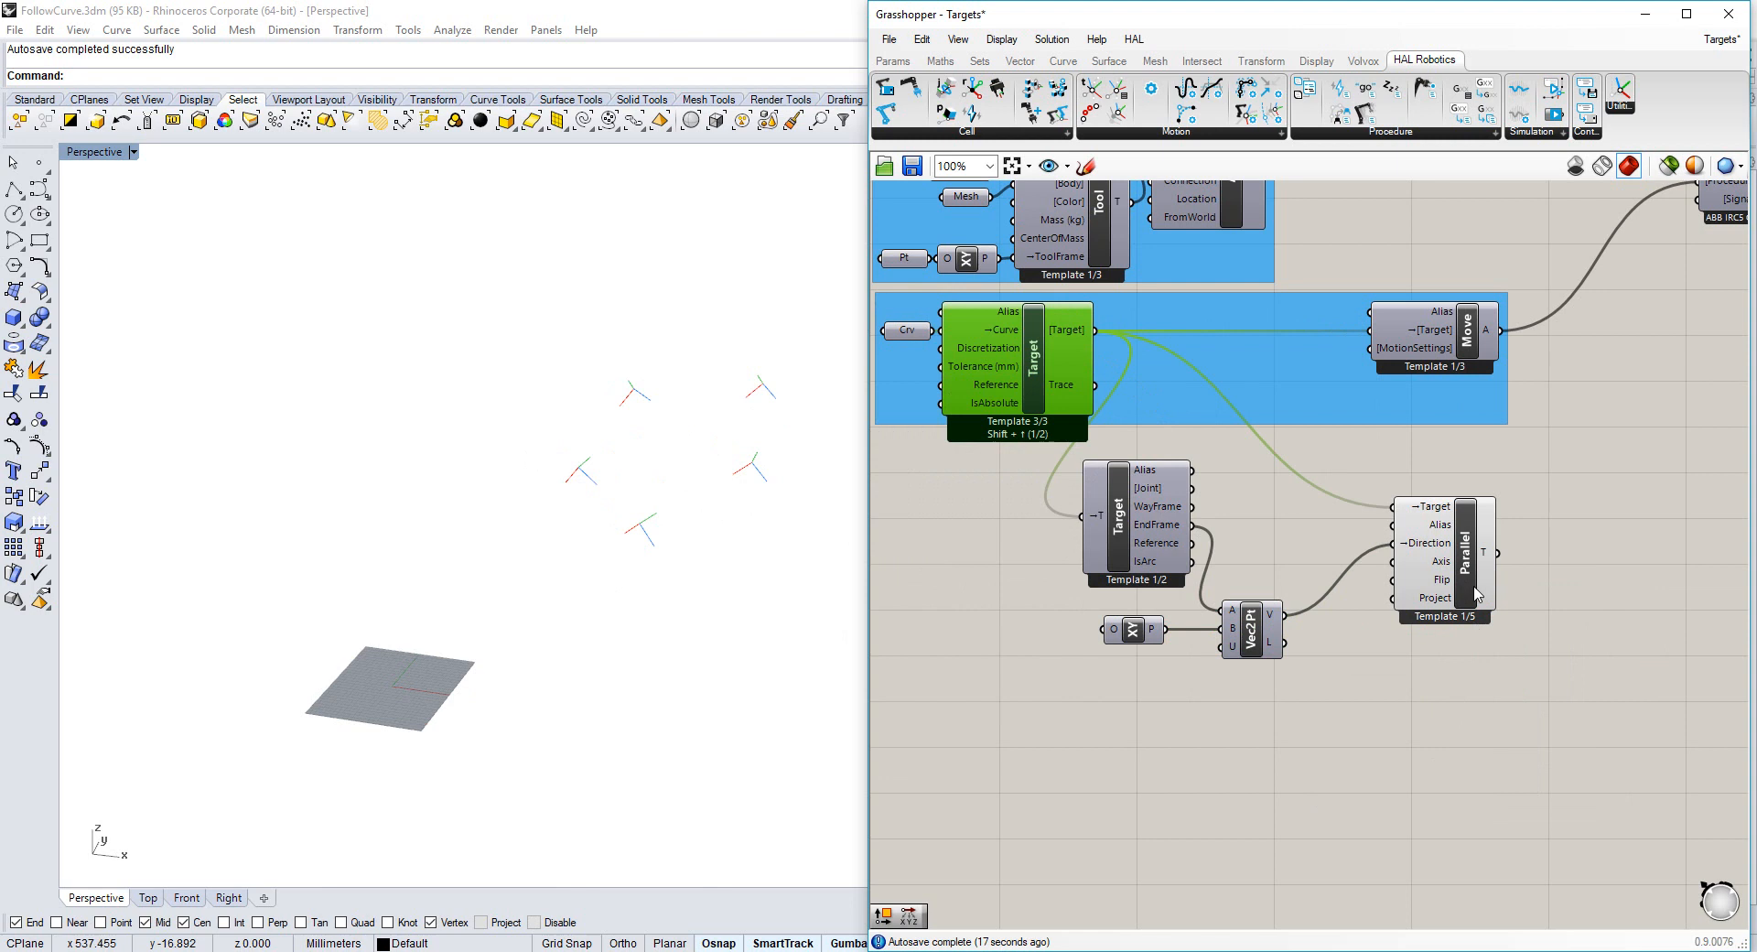
Try inverting the Parallel component's Flip input, and remove the inversion again.
right_click(1441, 585)
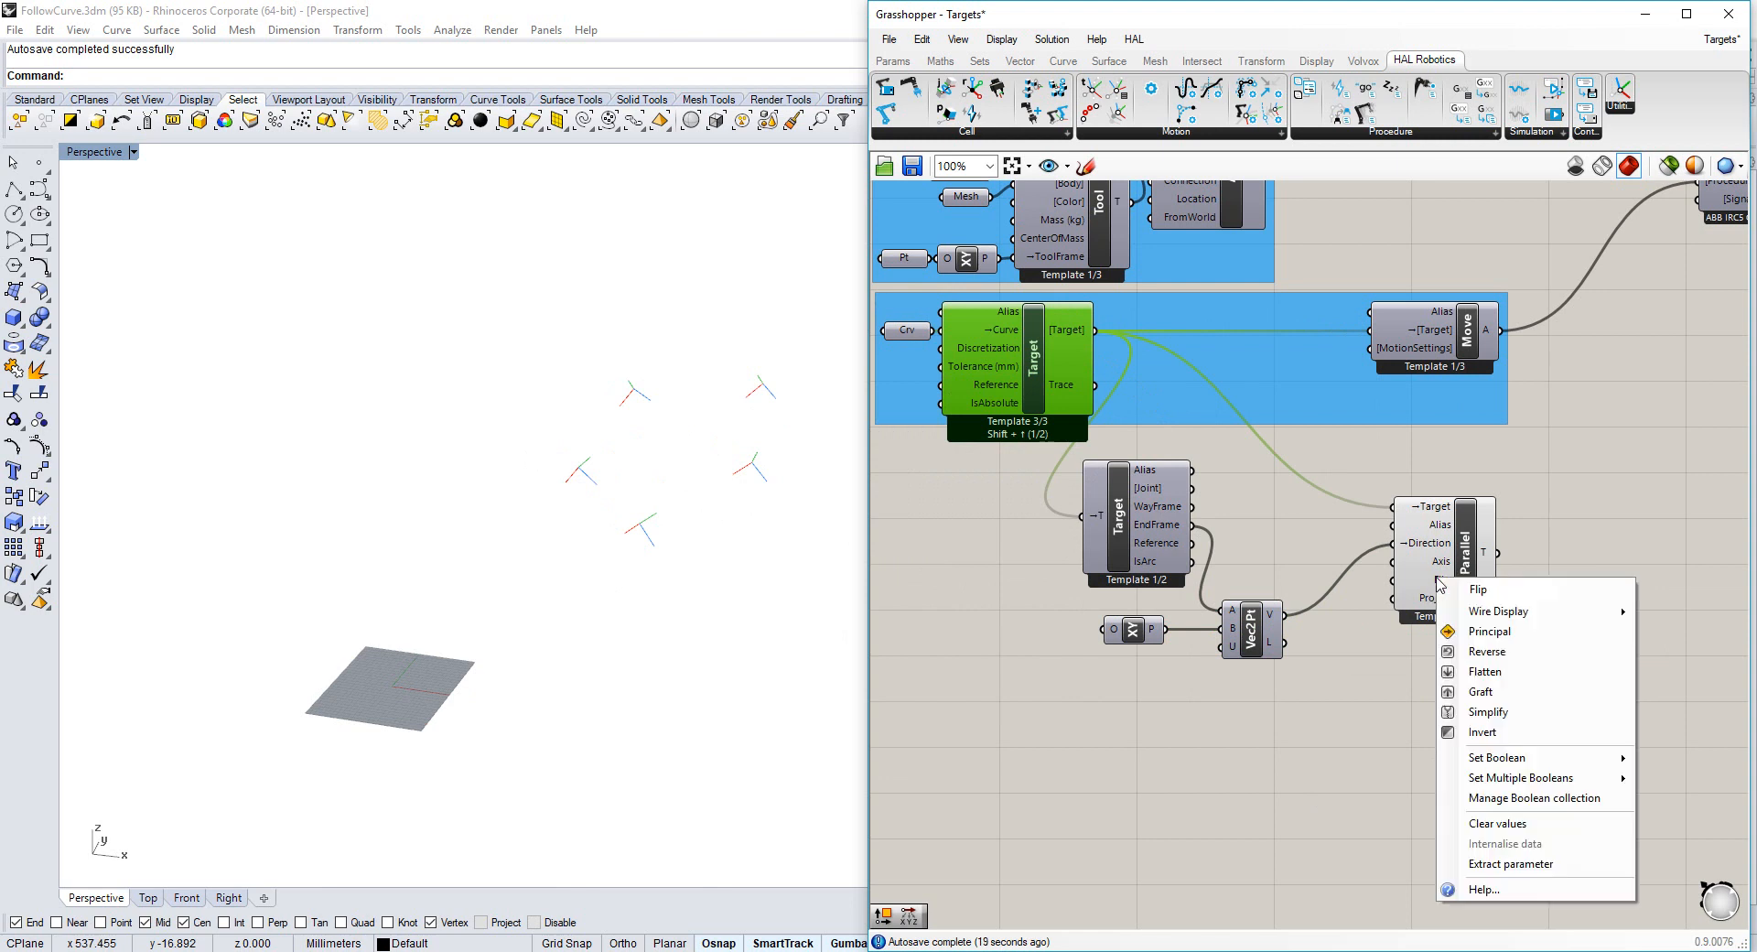
left_click(1488, 732)
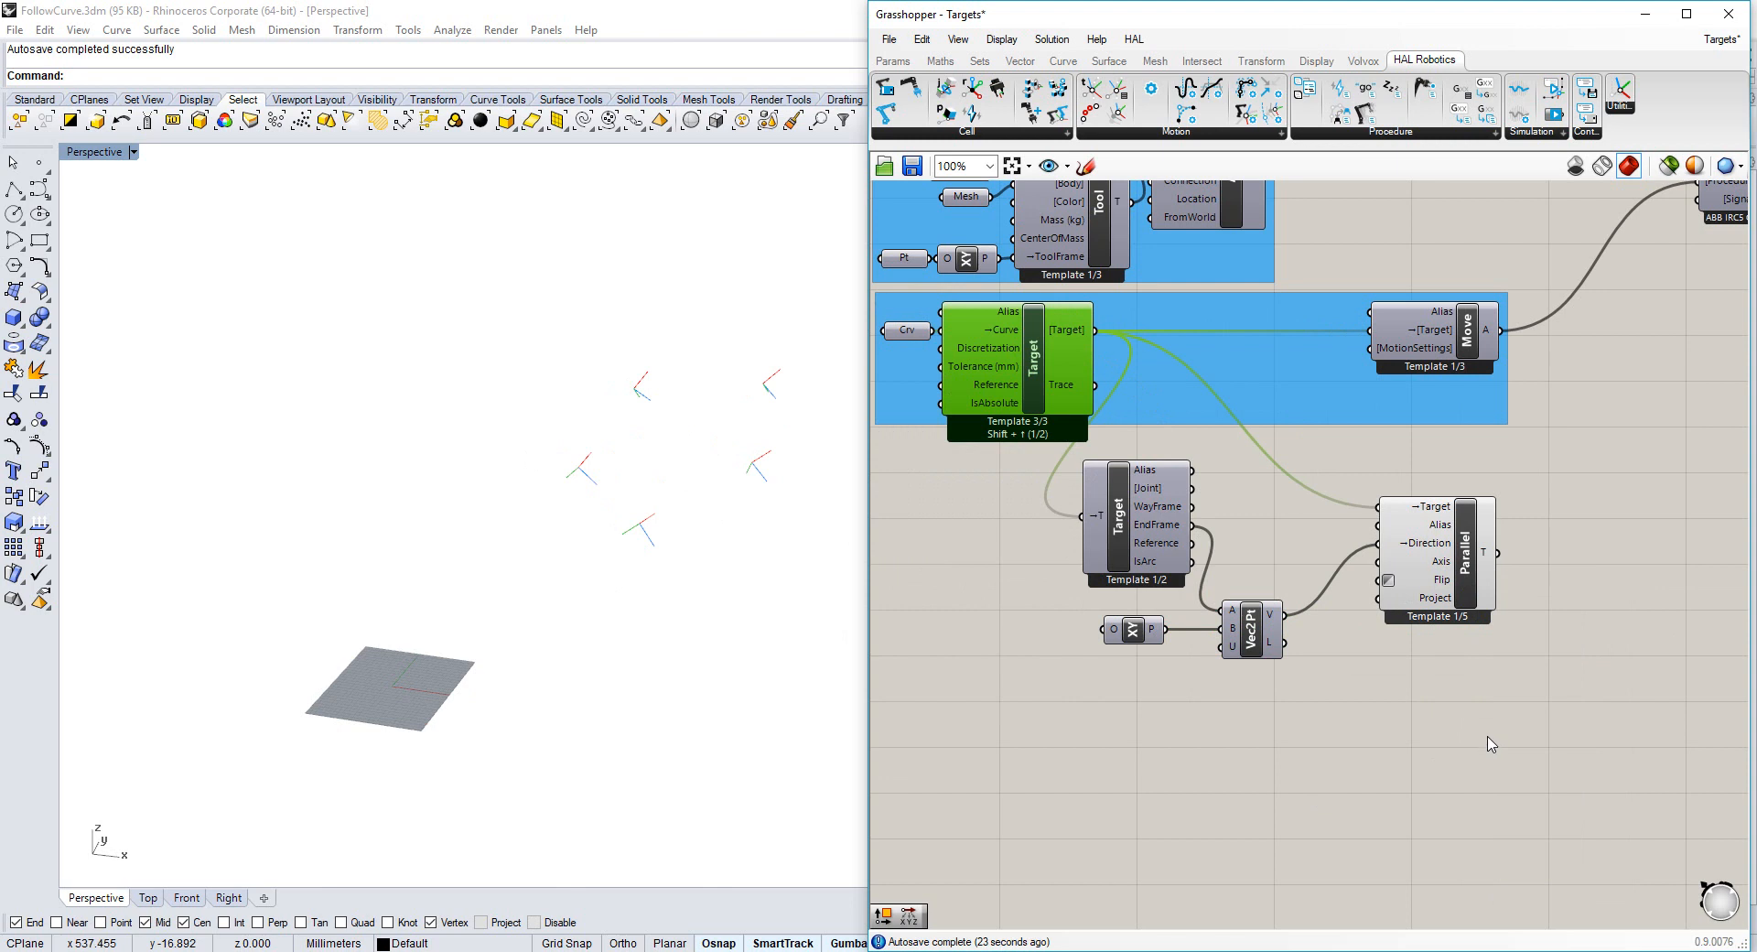
right_click(1441, 582)
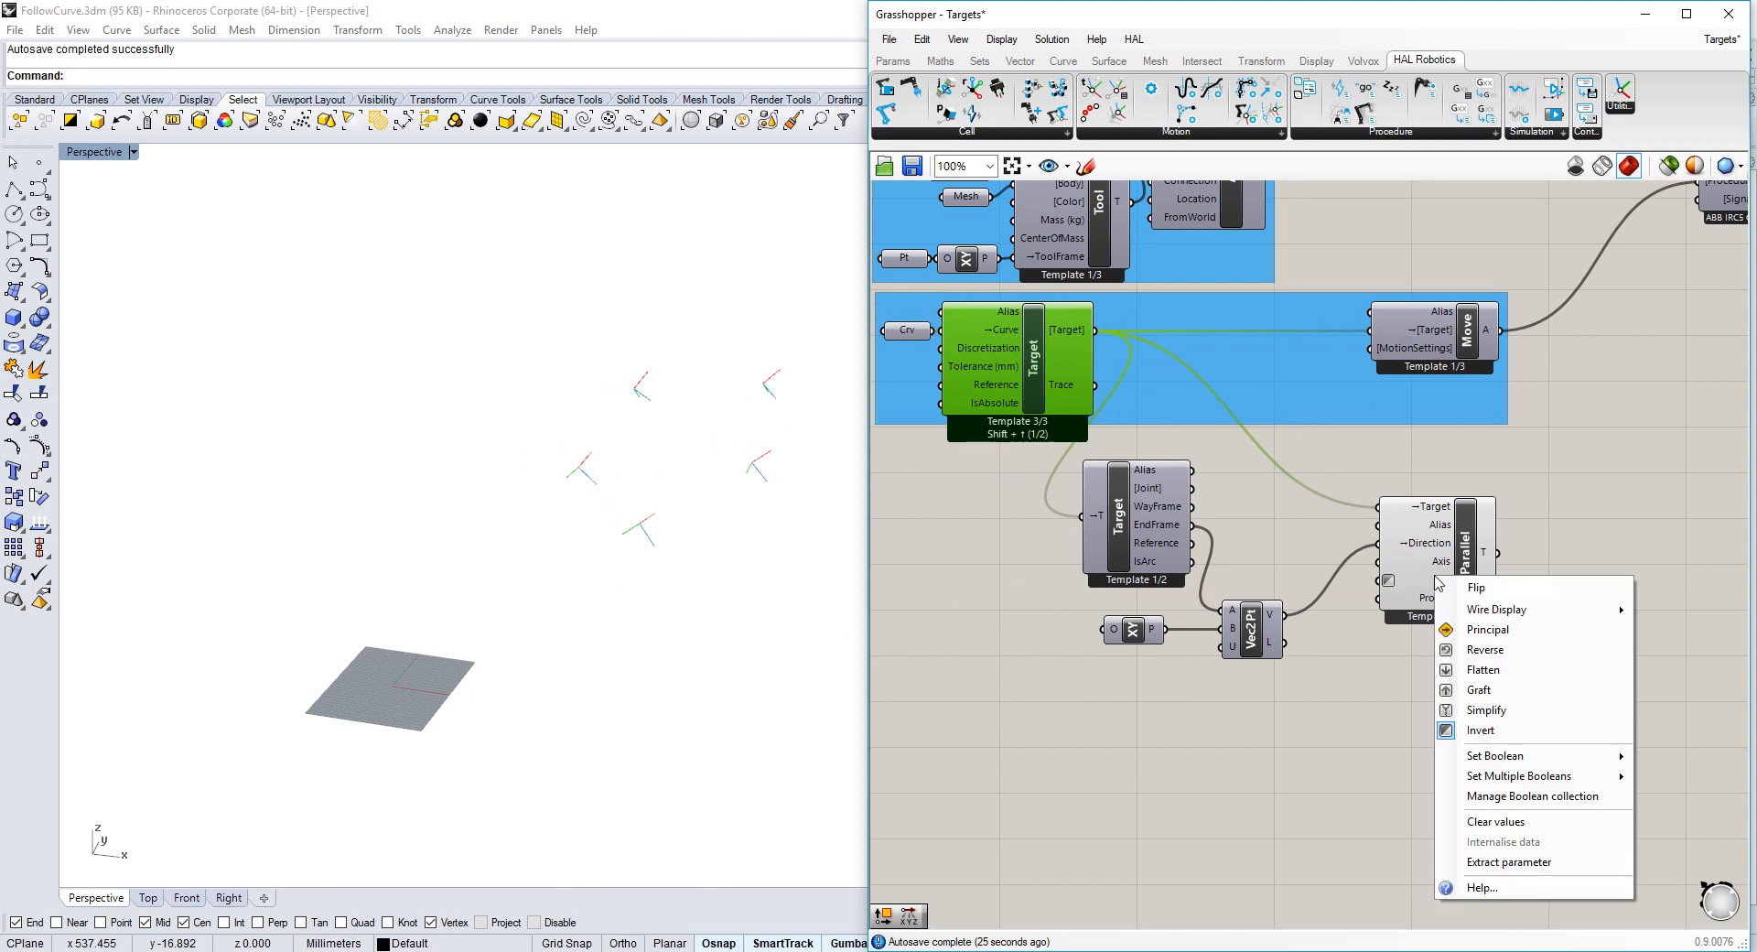
left_click(1496, 734)
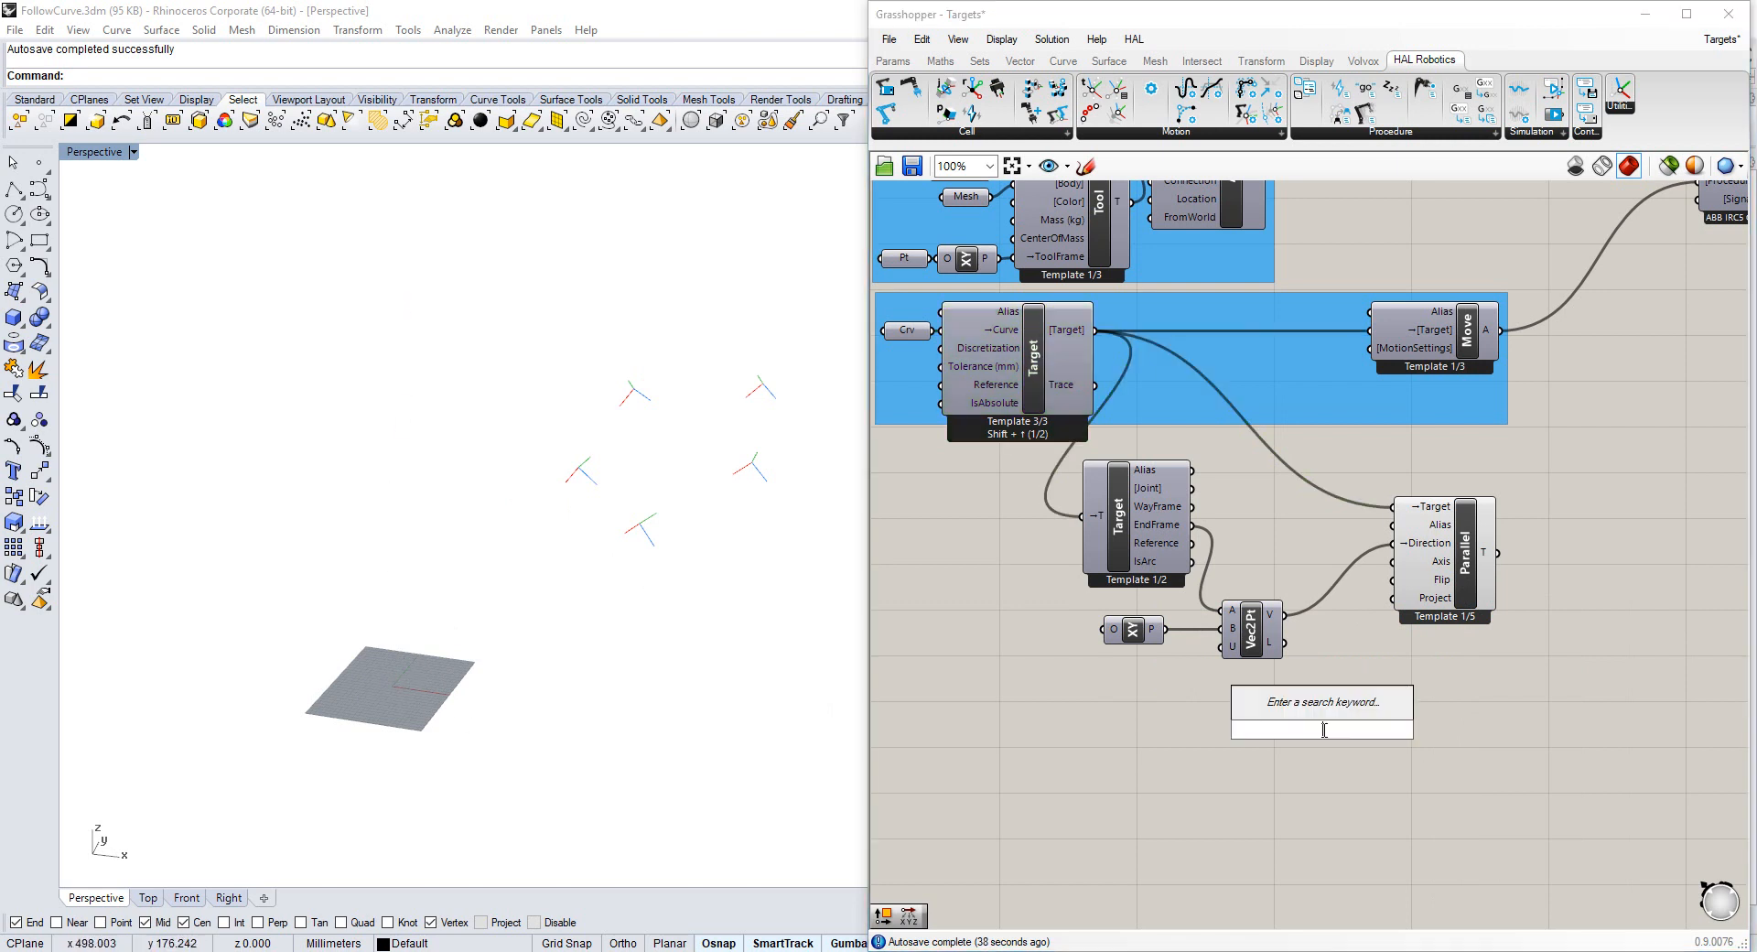
Add a Deconstruct Vector component and a Vector XYZ component below the Vector 2Pt component.
double_click(1323, 729)
type("de")
left_click(1309, 683)
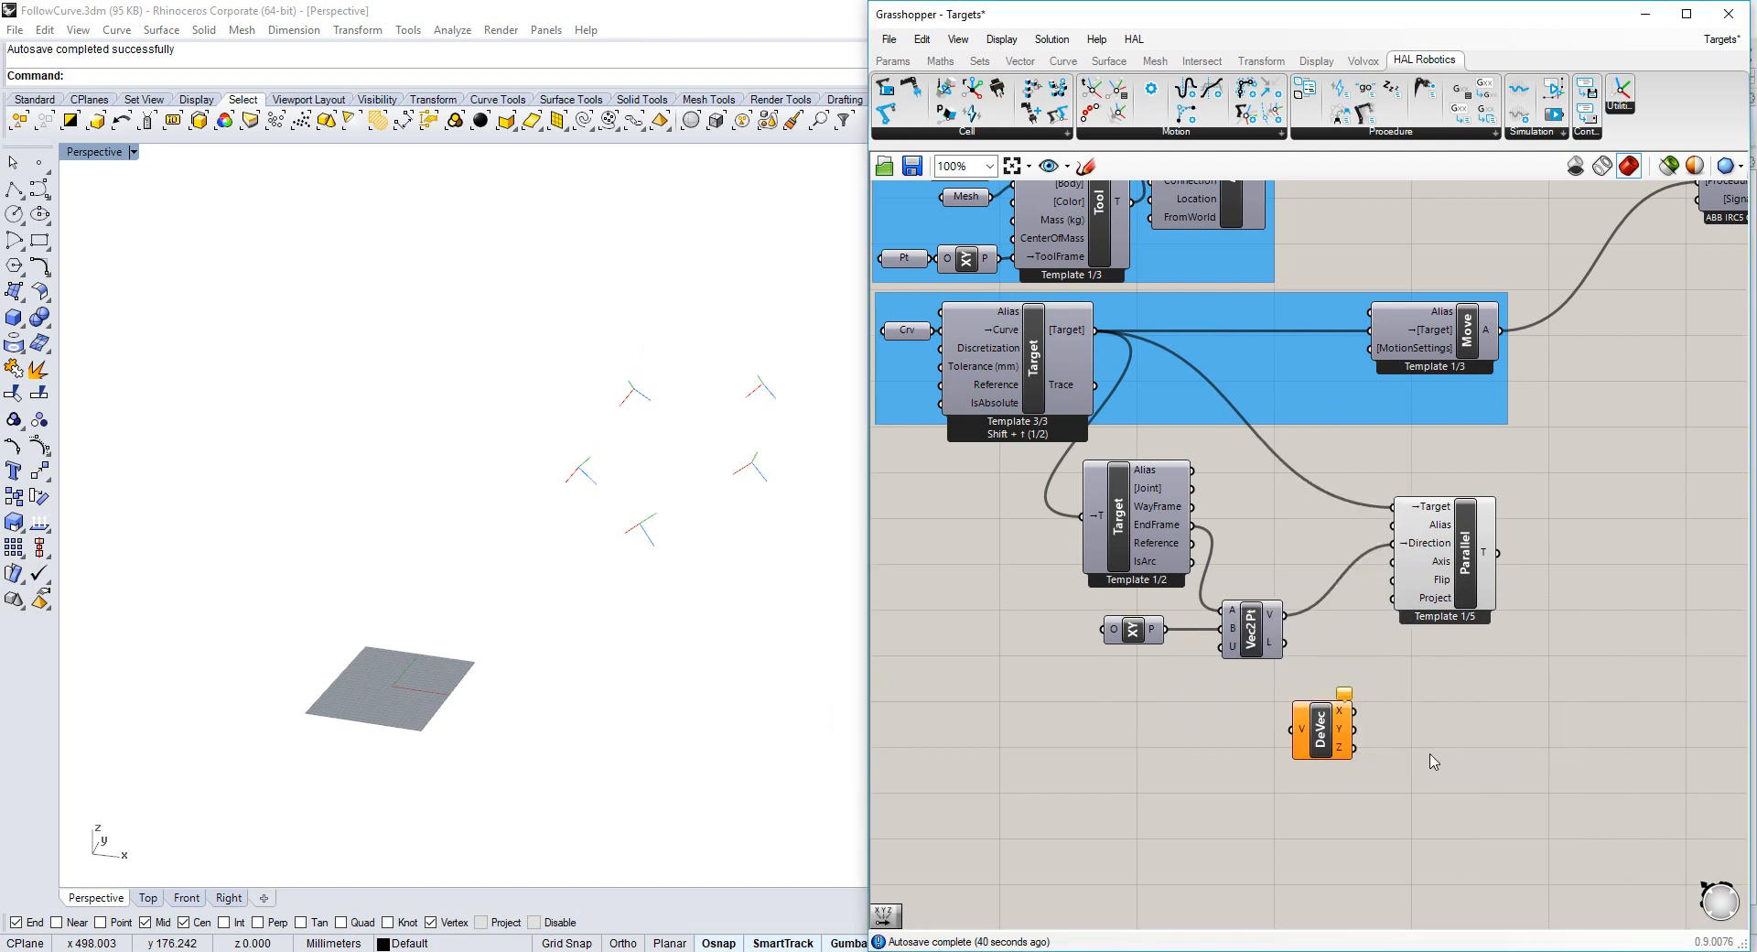
double_click(1431, 752)
type("xyz")
left_click(1414, 730)
Route the Vector 2Pt output through Deconstruct Vector and the X and Y inputs of Vector XYZ into the Parallel component's Direction.
left_click_drag(1284, 615, 1542, 585)
left_click_drag(1406, 821, 1317, 724)
left_click_drag(1334, 720, 1343, 626)
left_click(1354, 714)
right_click_drag(1378, 726, 1293, 679)
right_click(1354, 709)
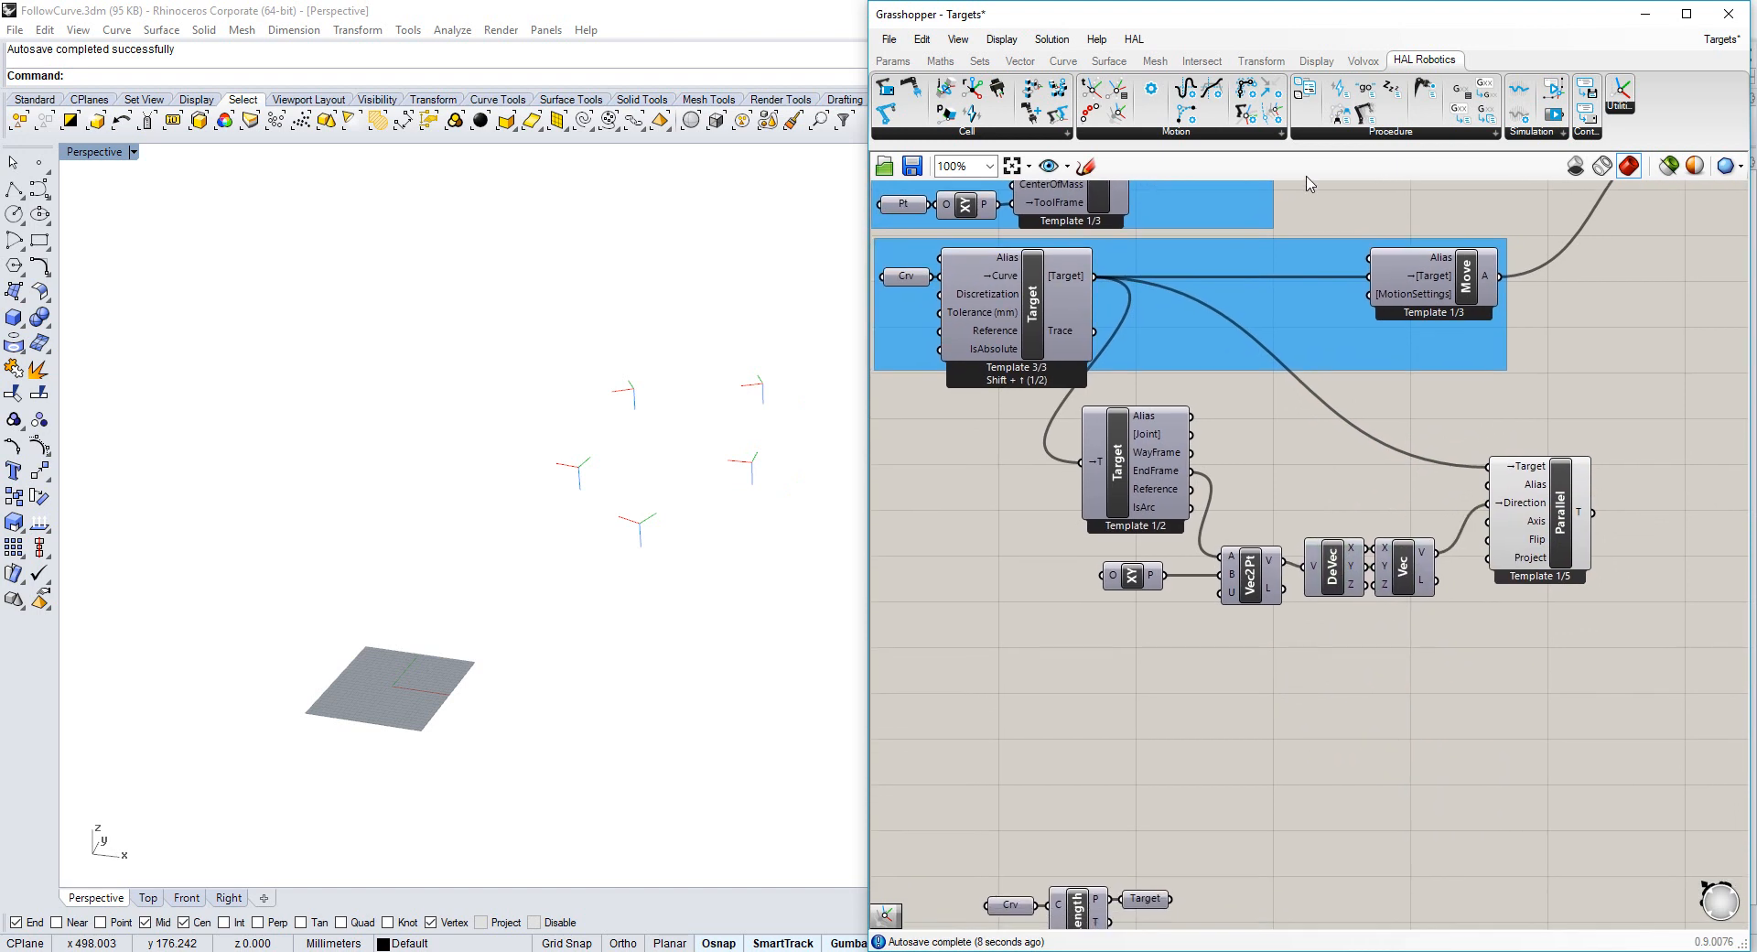
Add a second Transform Target component set to Free Transformation and place it beneath the Parallel component.
left_click(1115, 134)
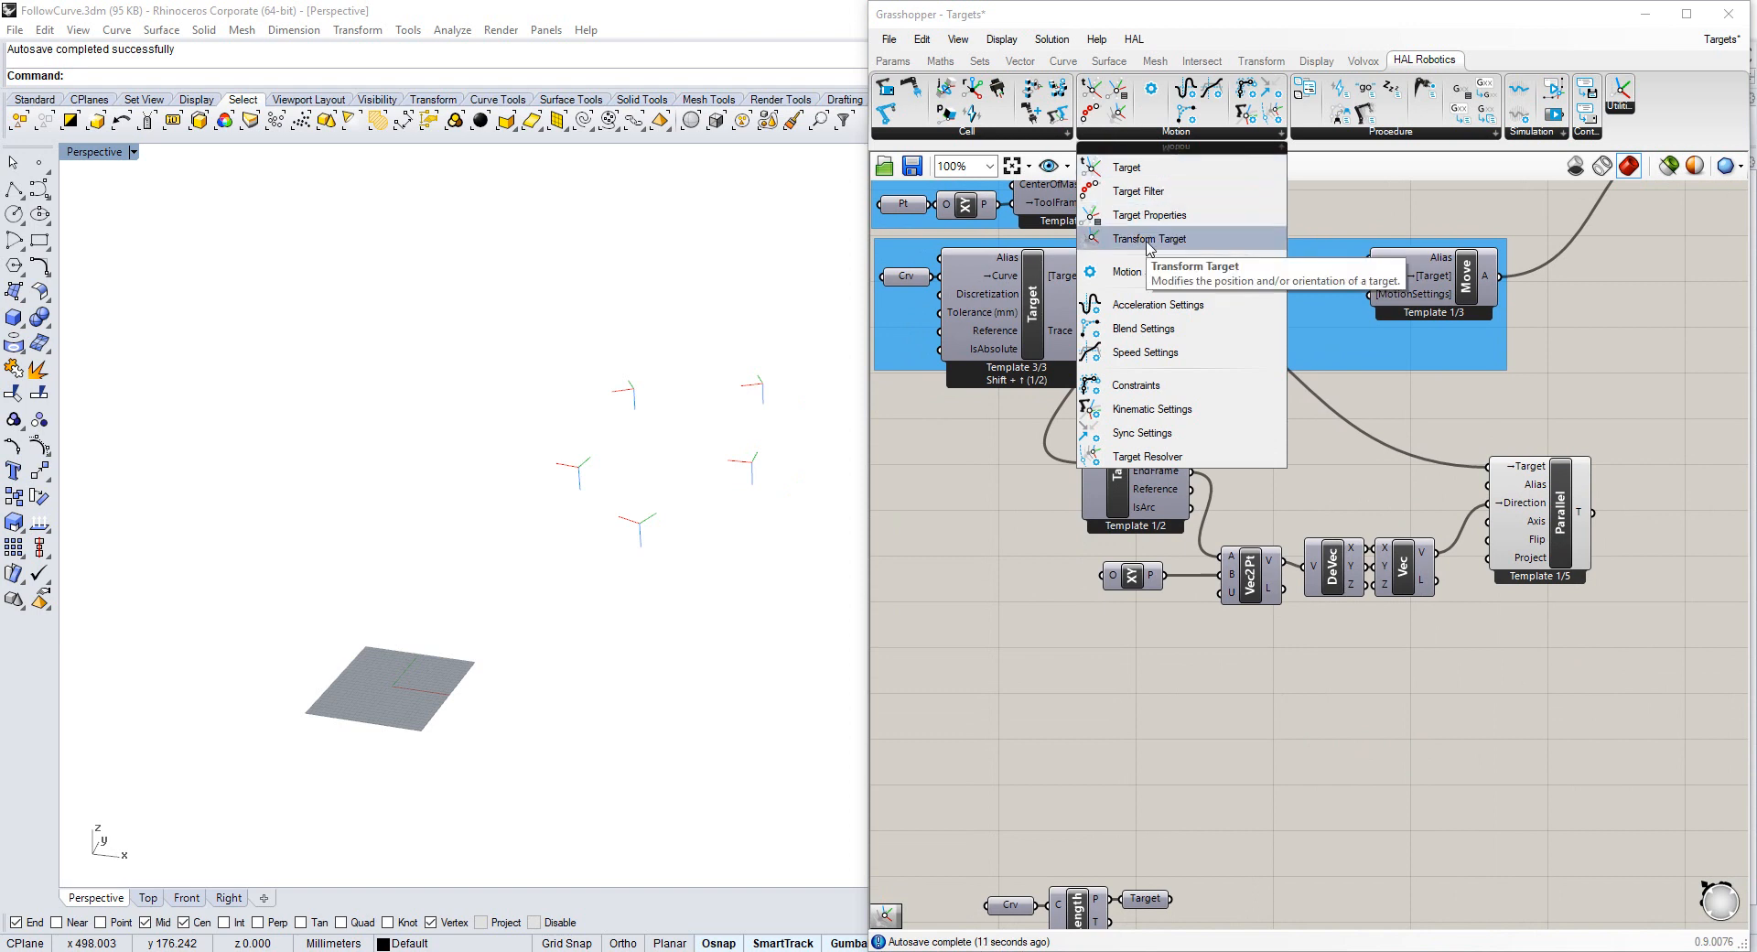
left_click(1152, 243)
left_click(1540, 735)
right_click(1496, 694)
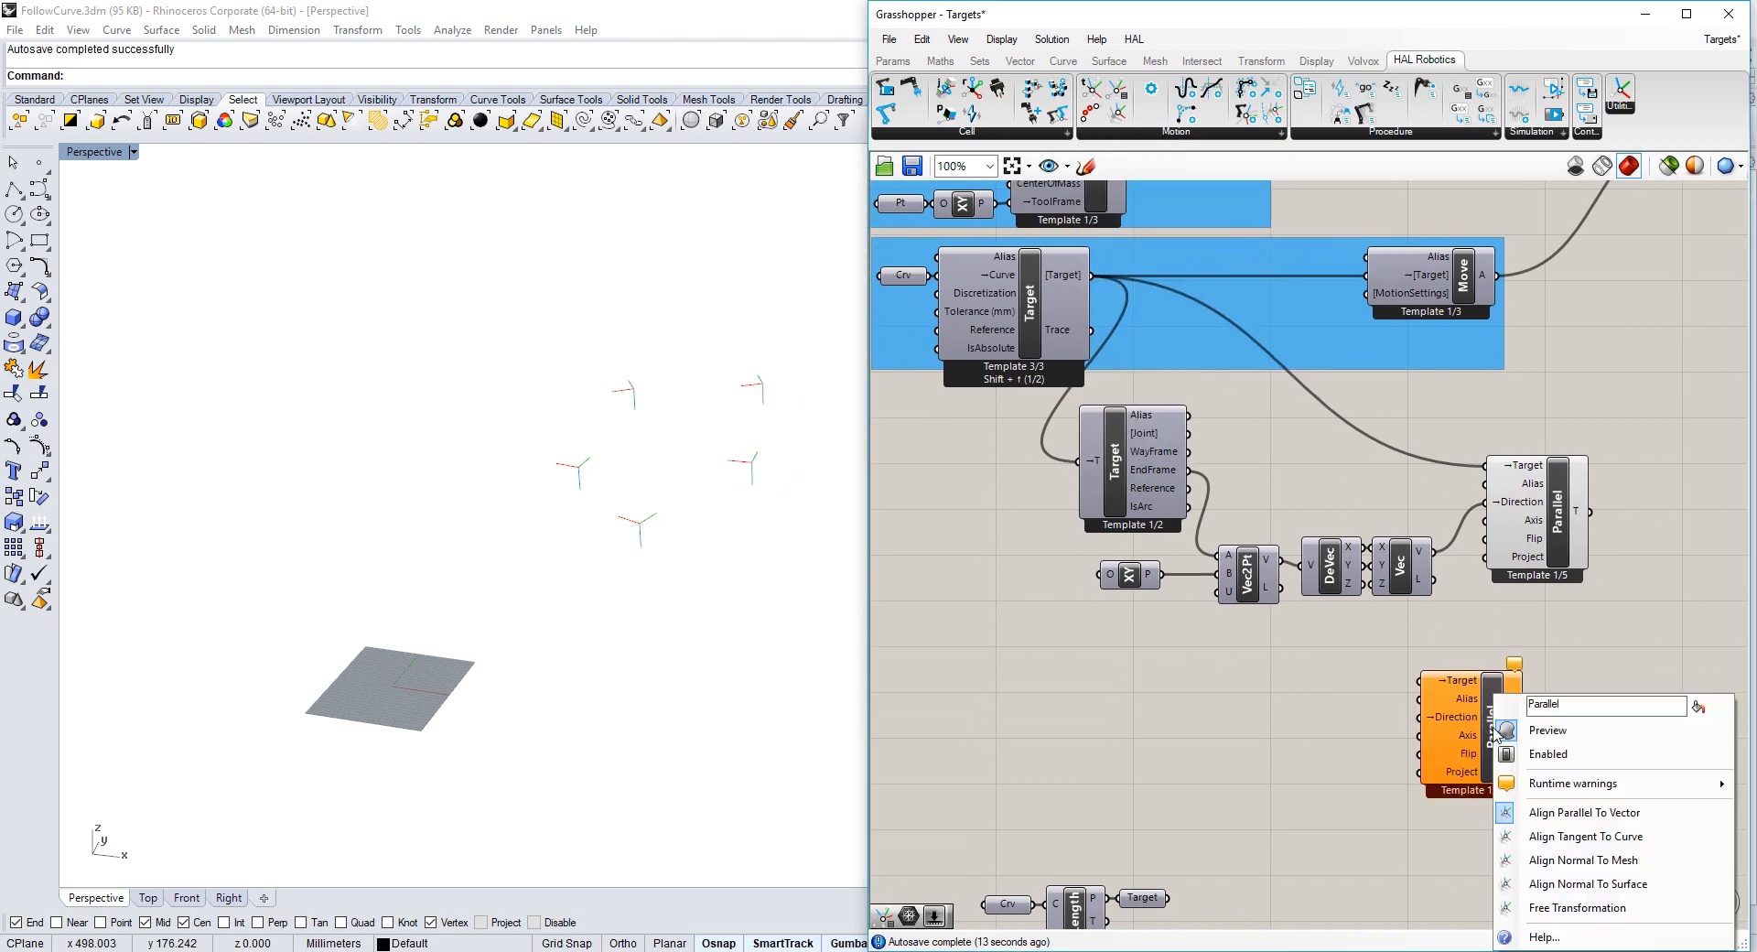
left_click(1603, 913)
left_click_drag(1499, 727, 1565, 704)
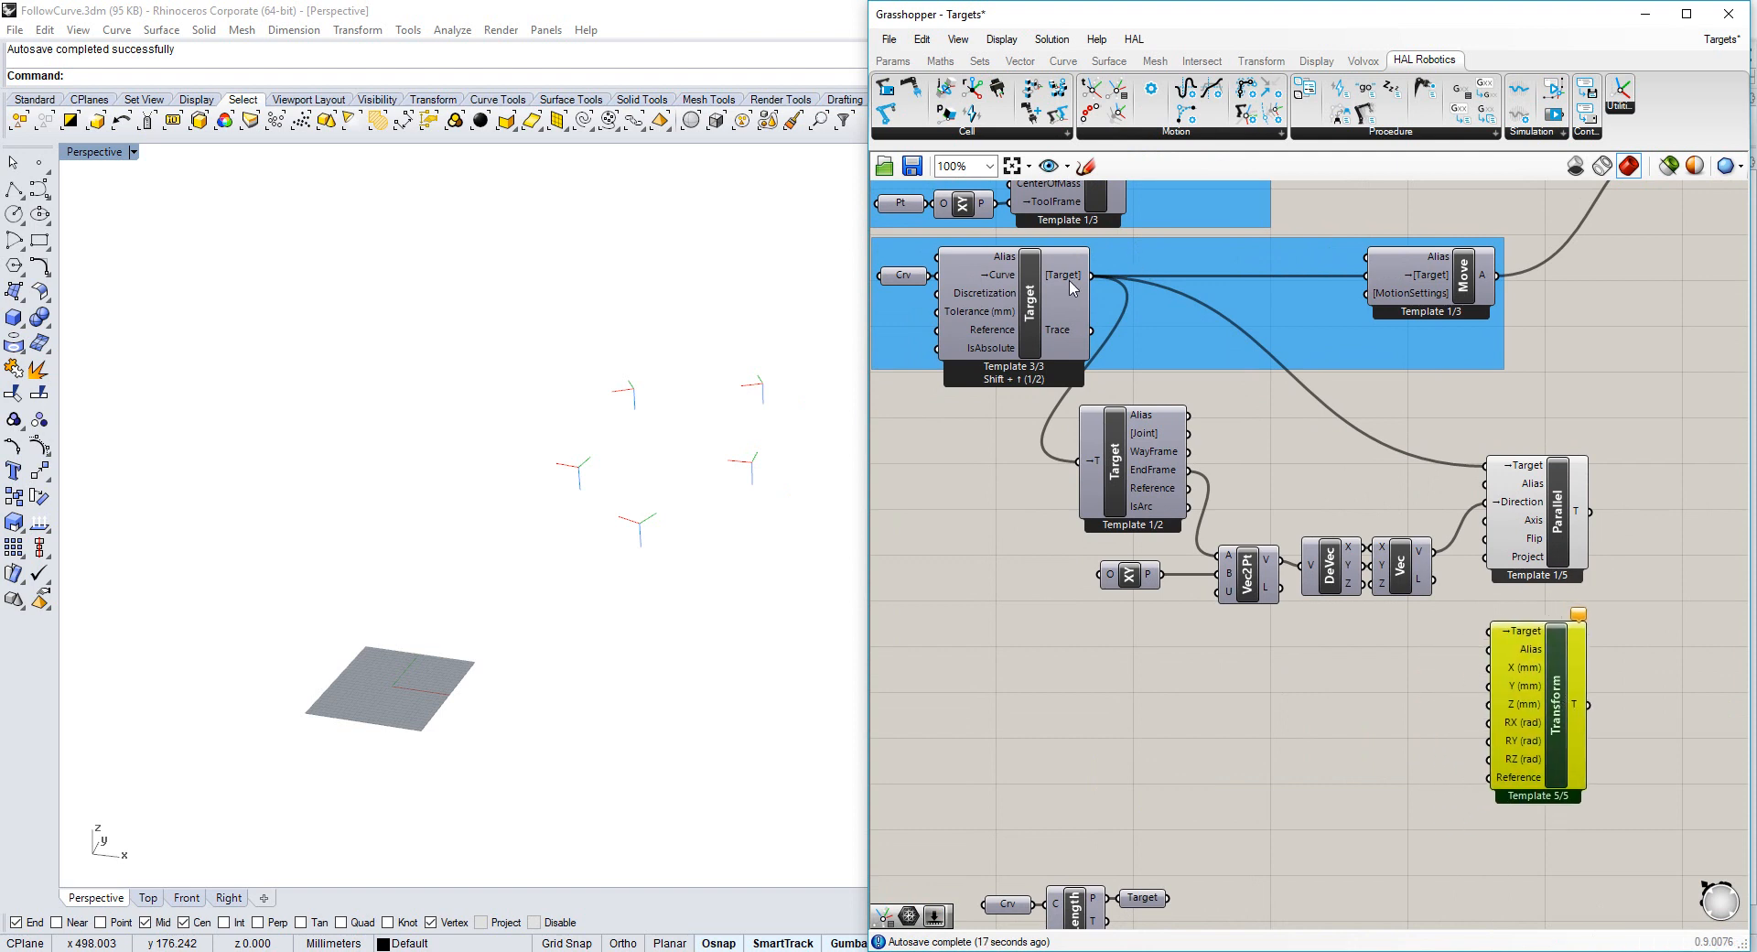
Connect the curve Target's output to the free Transform component's Target input and hide the Parallel component's preview.
left_click_drag(1091, 275, 1501, 645)
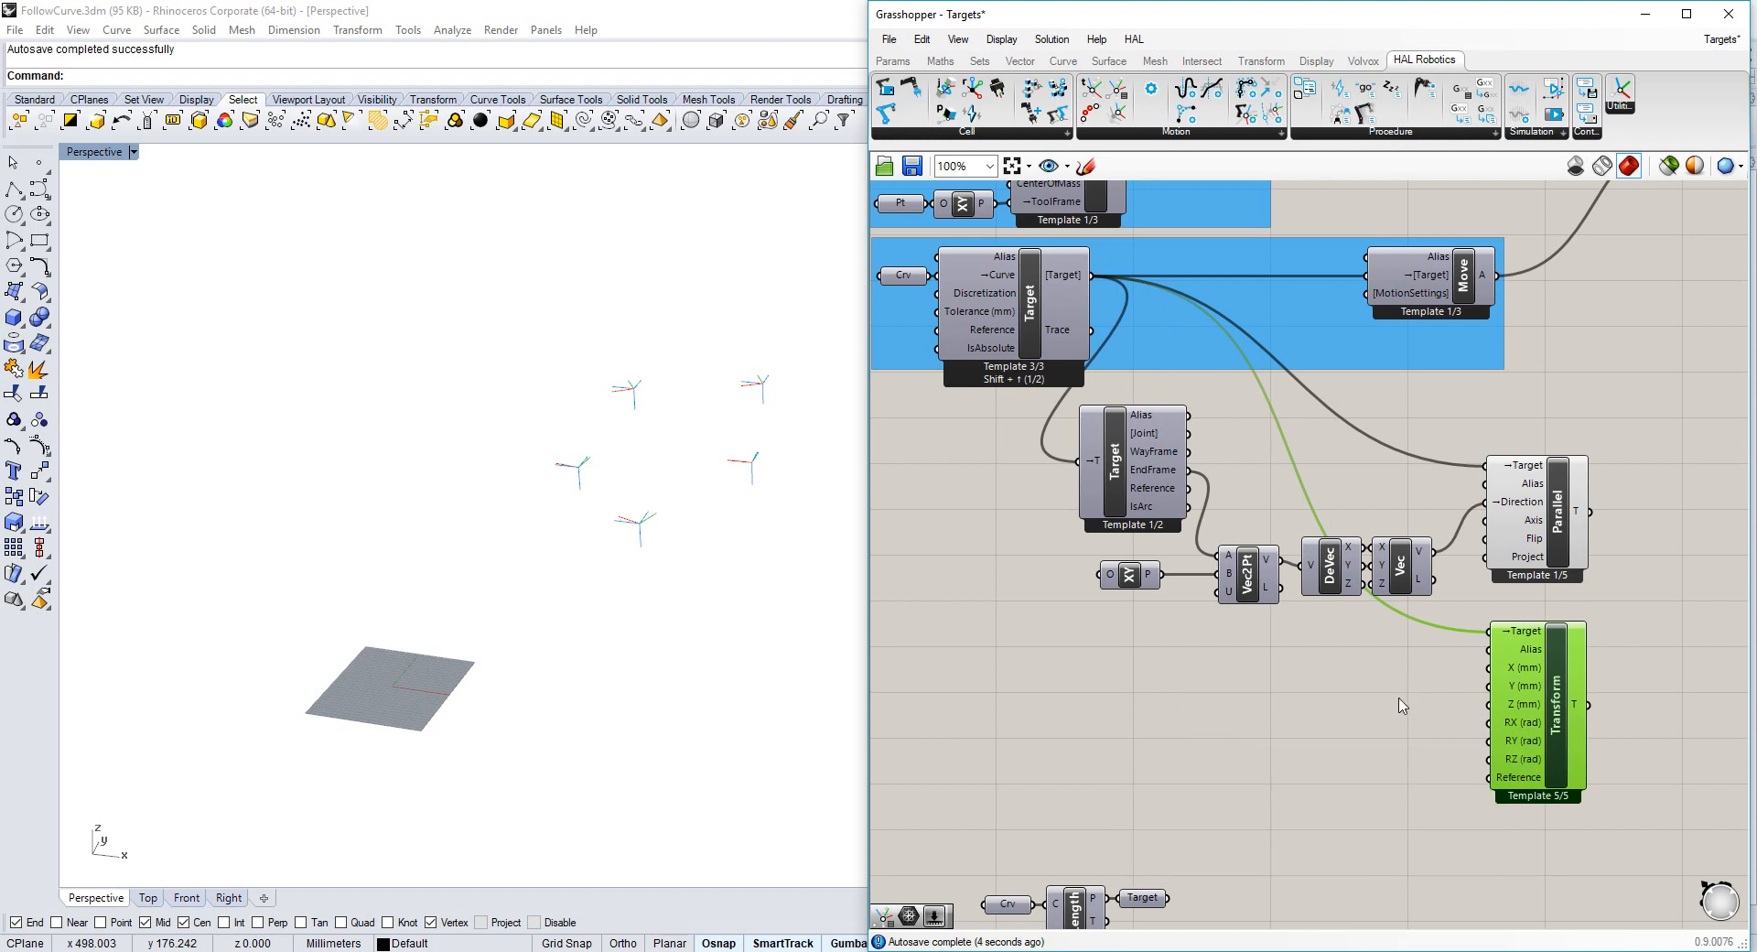
left_click(1534, 560)
key("space")
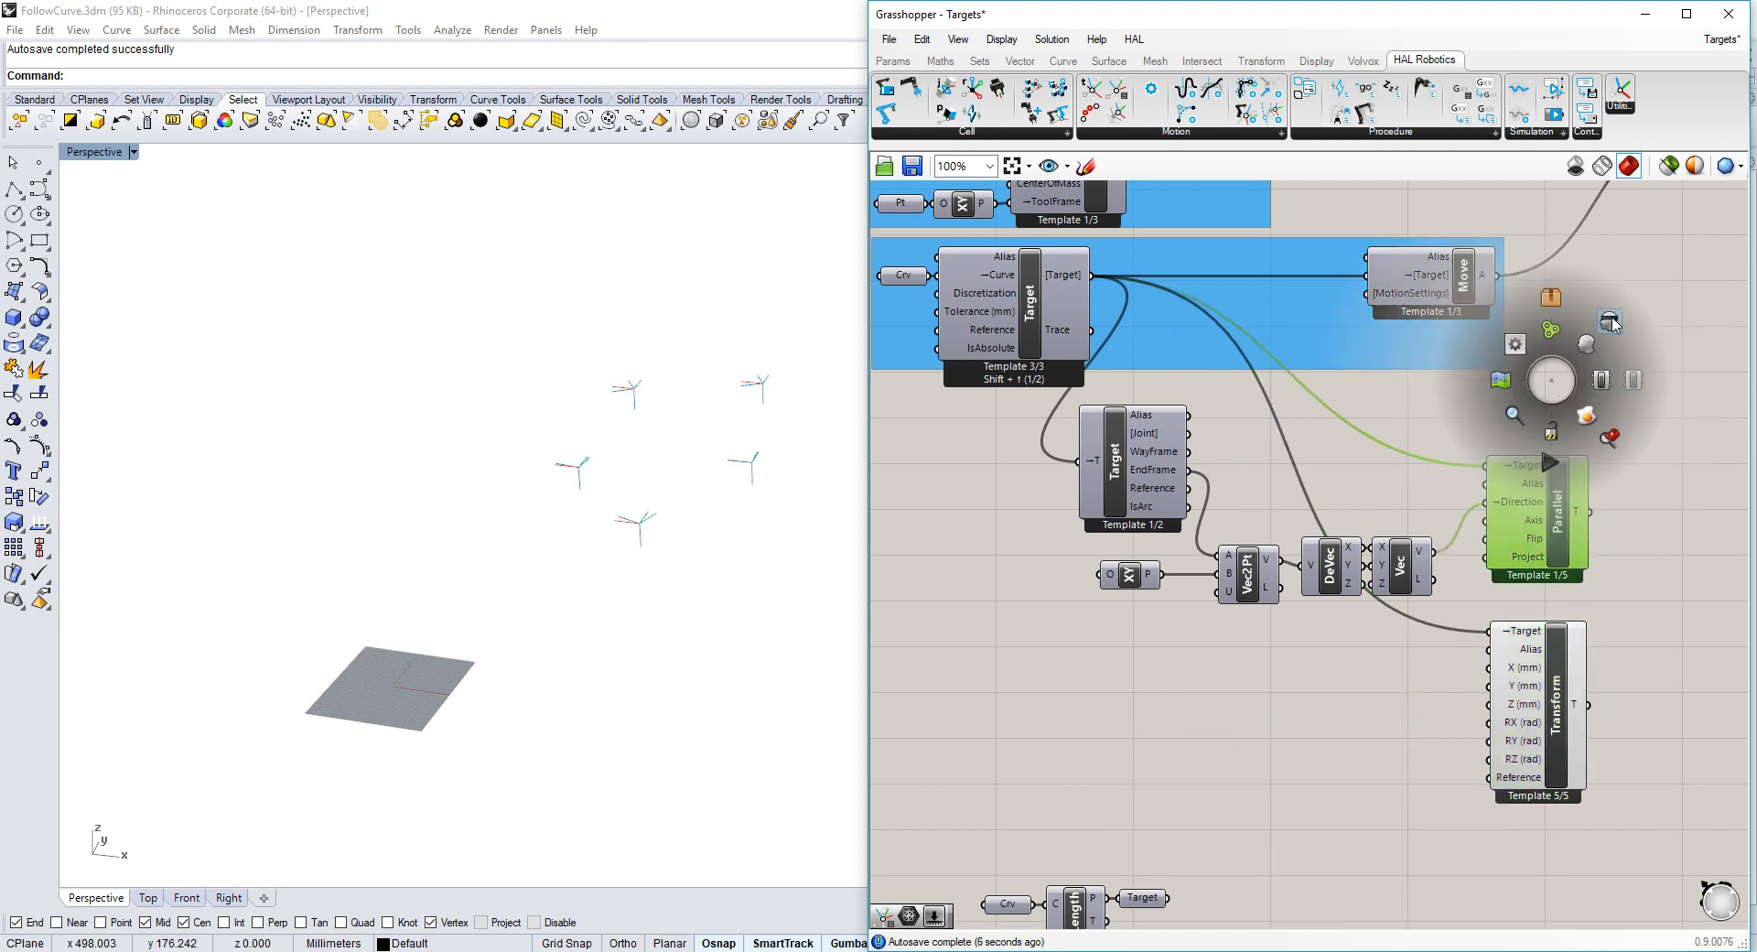
left_click(1611, 323)
Add a number slider ranging from -100 to 100, connect it to the free Transform component's Z input, and set it to -38.
double_click(1310, 730)
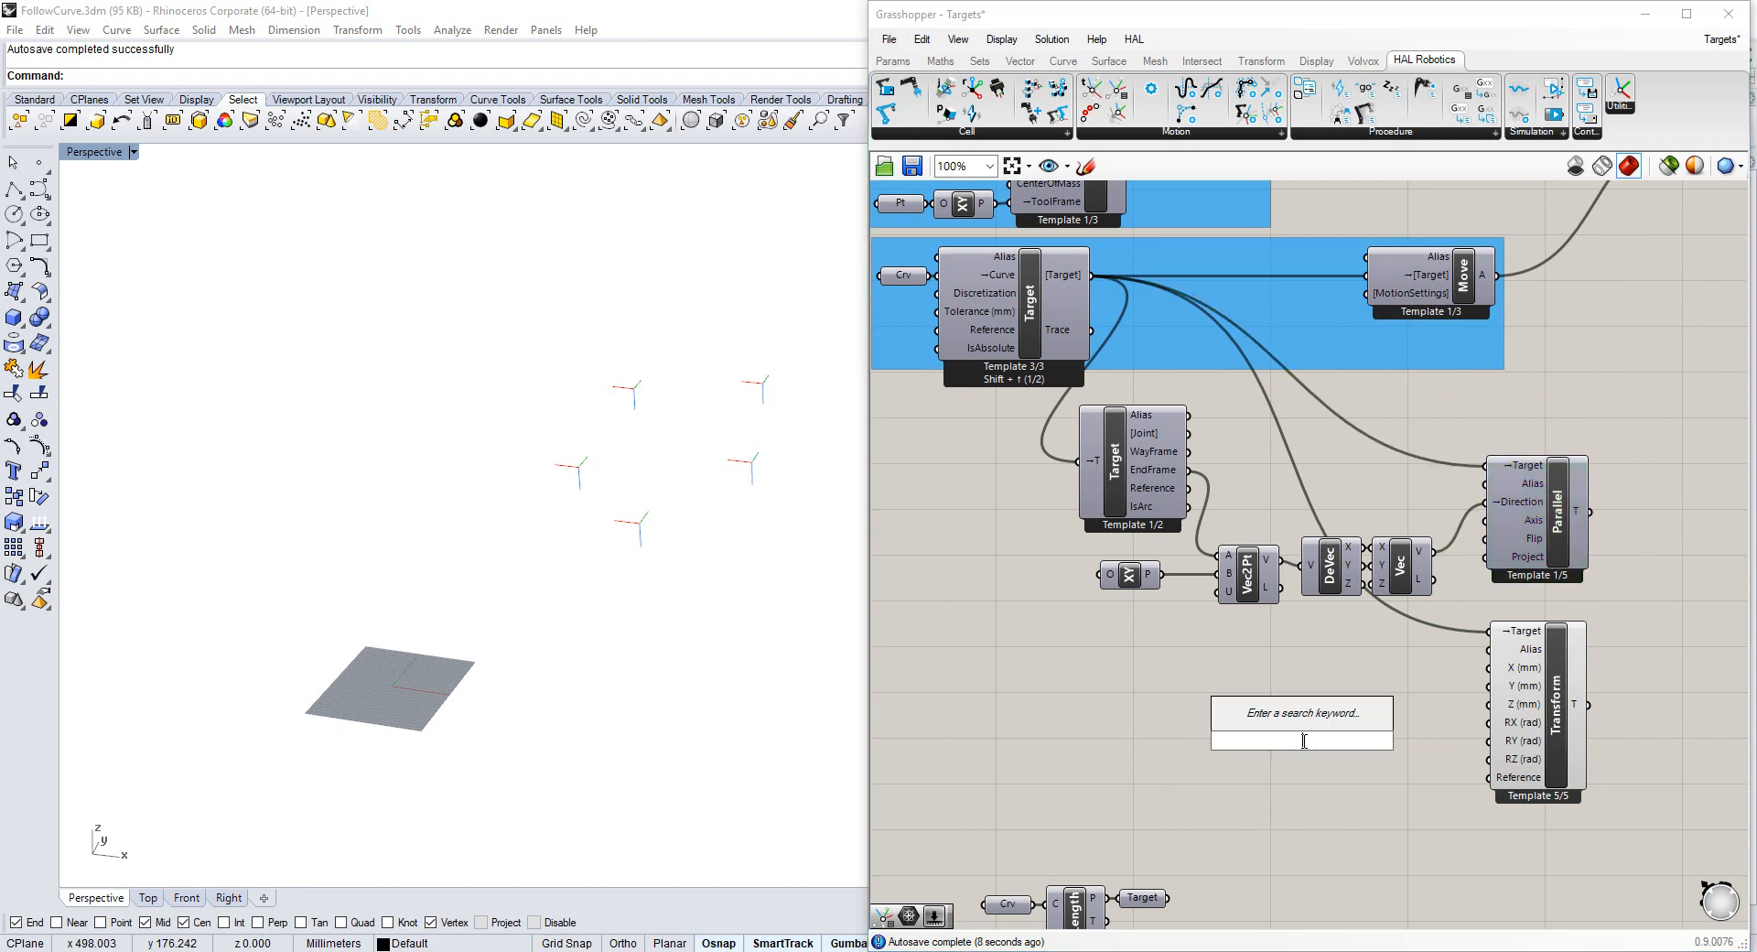
type("-100")
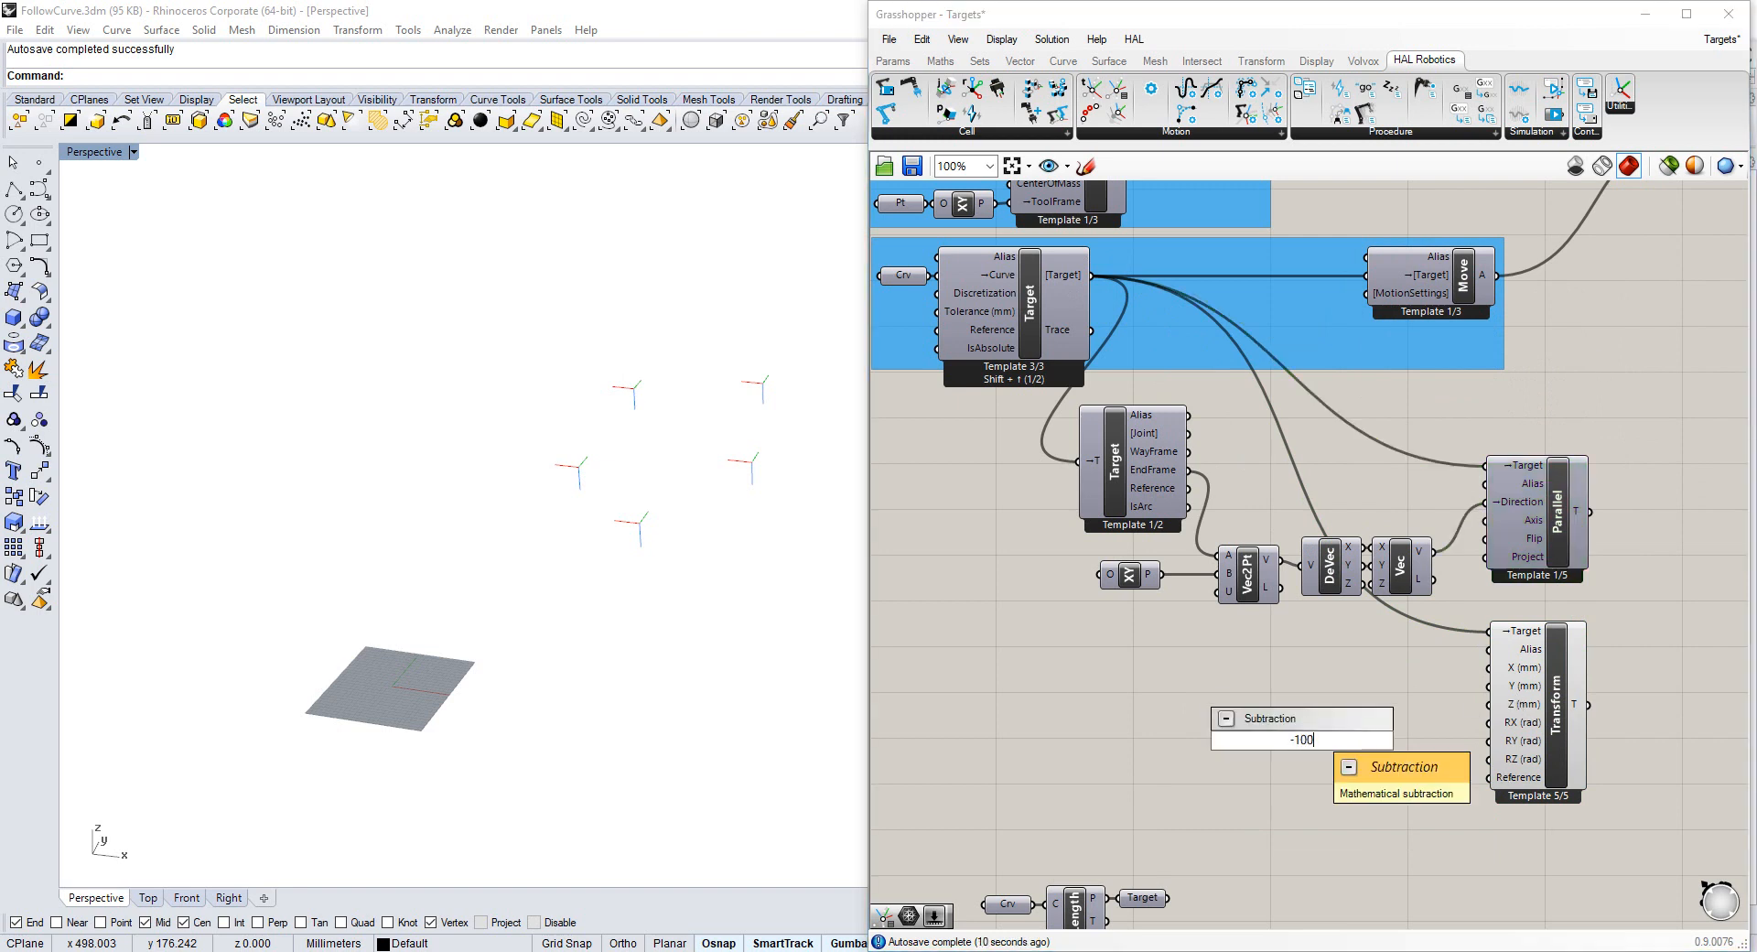
type("<100")
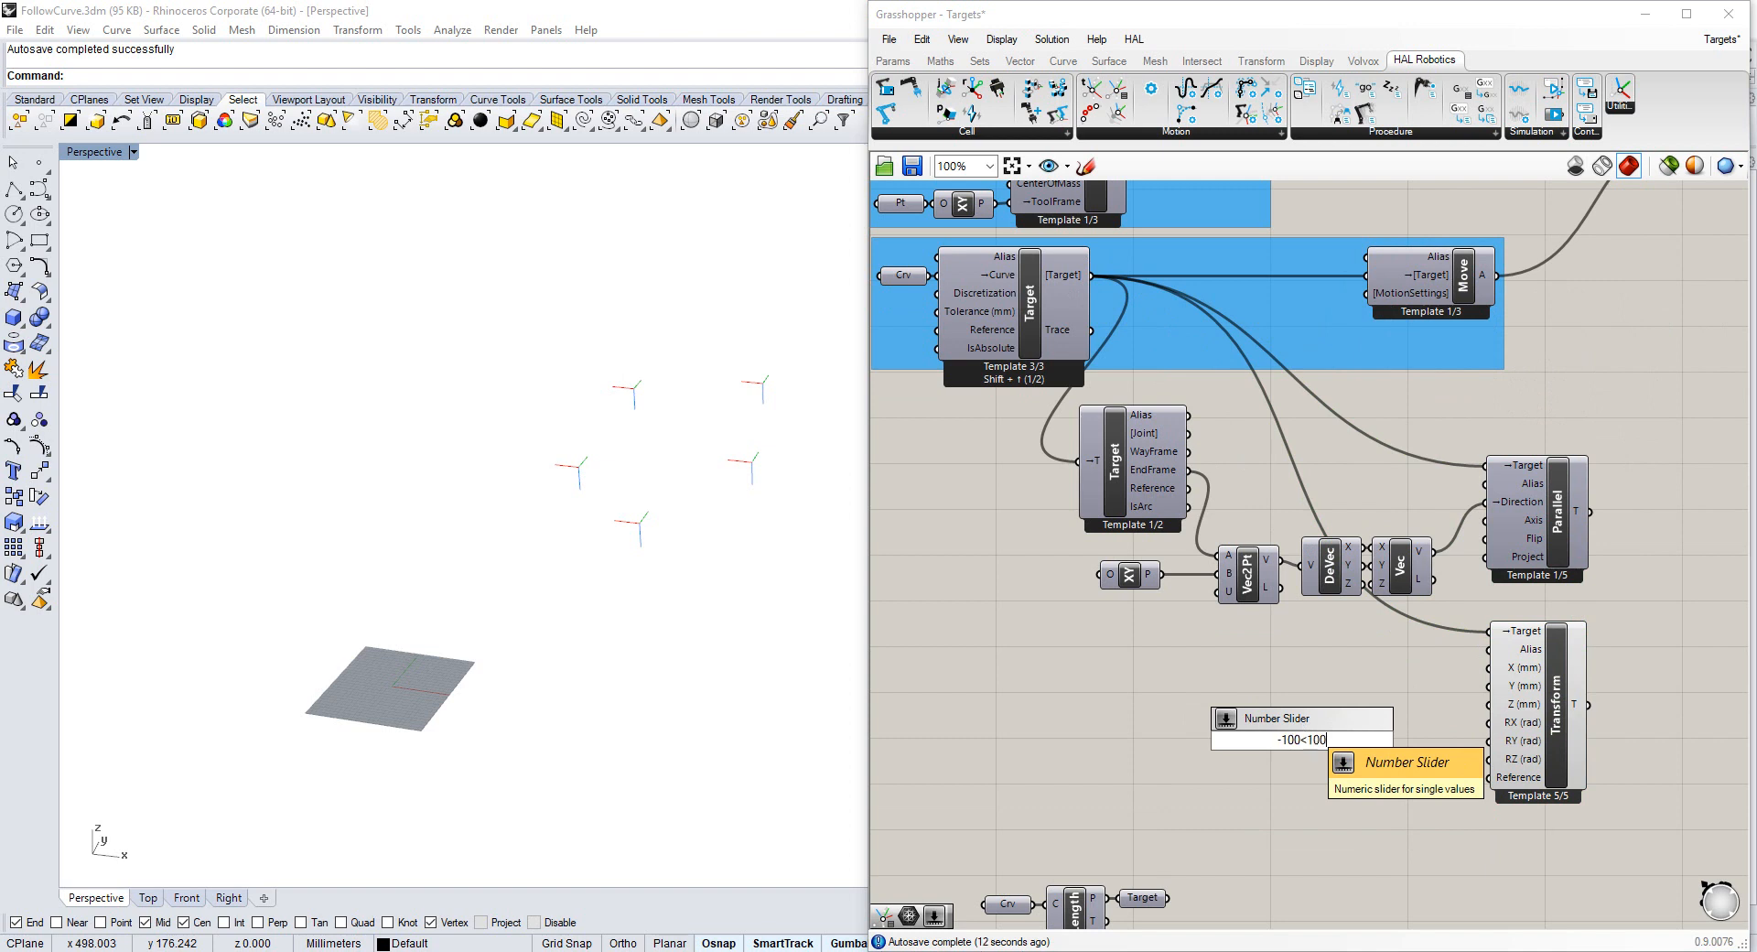
key("Return")
left_click_drag(1379, 741, 1488, 704)
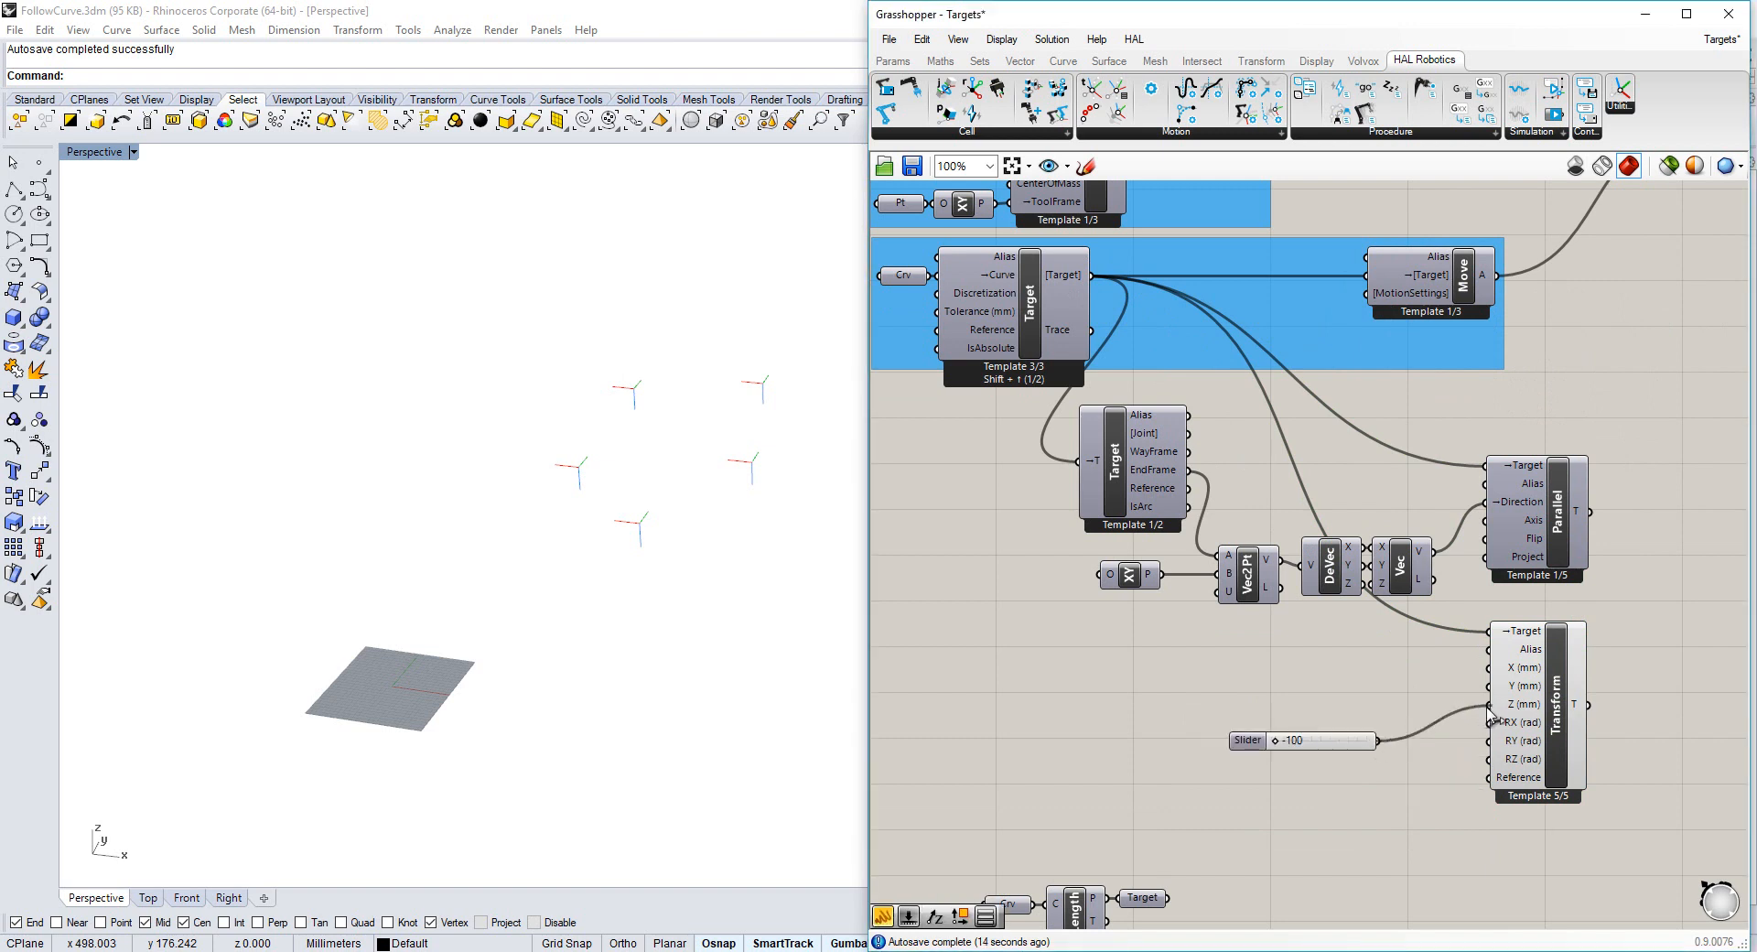
left_click_drag(1351, 747, 1307, 730)
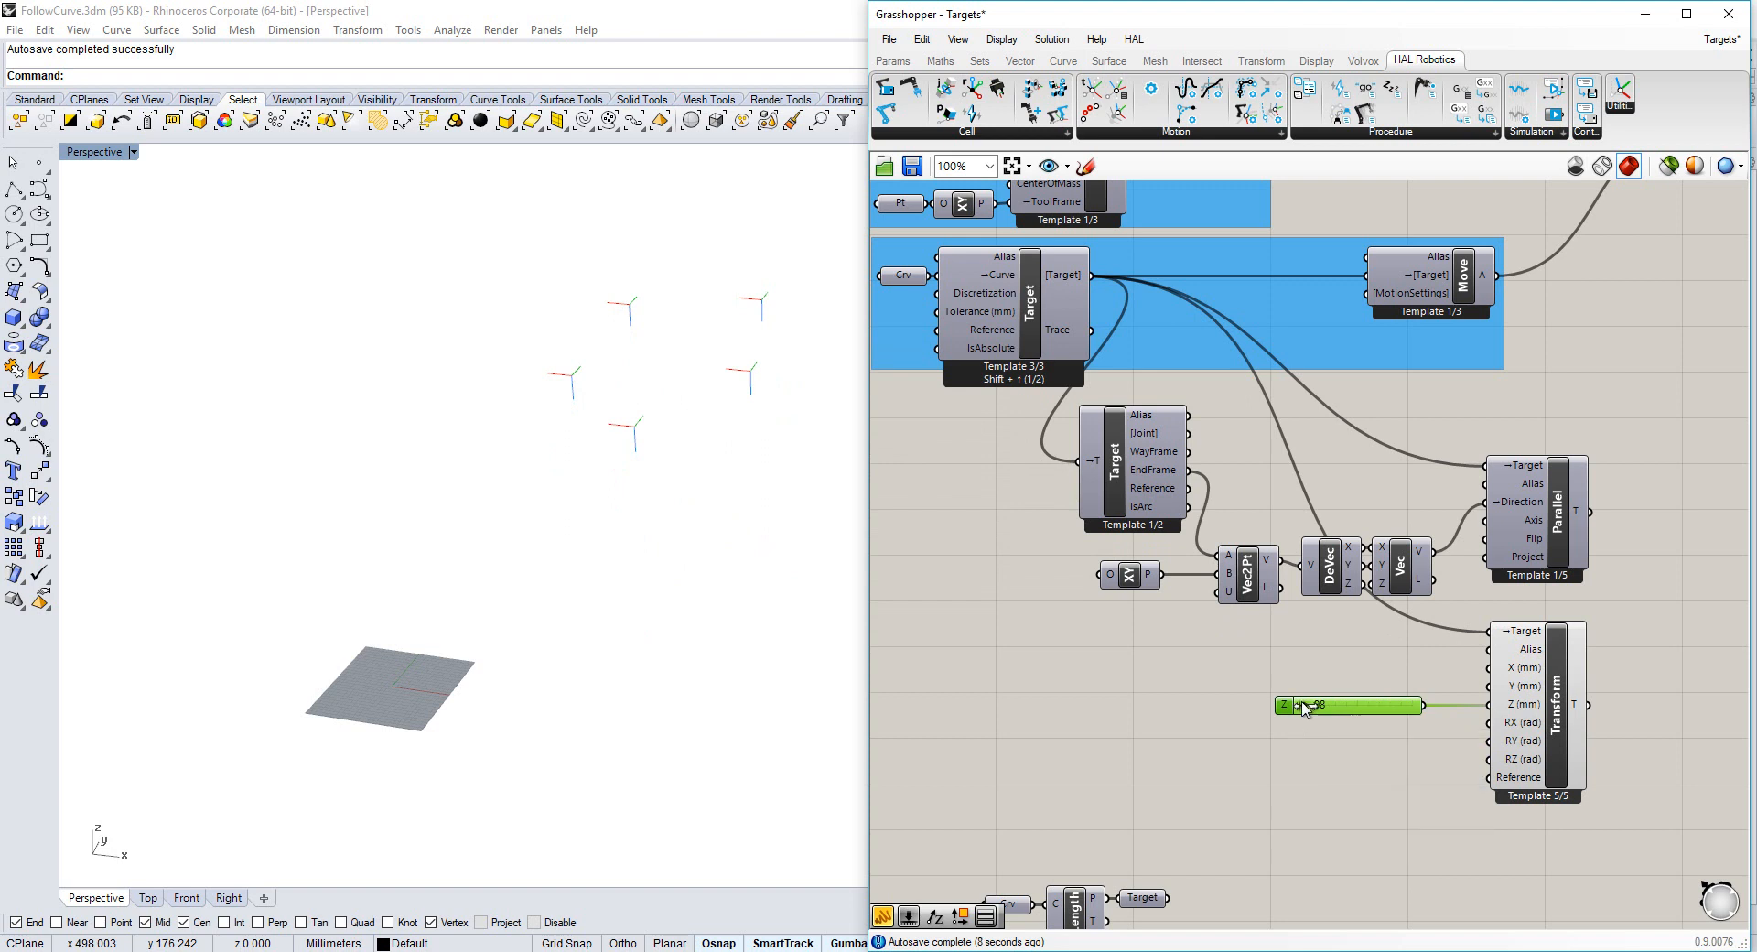
left_click_drag(1304, 707, 1430, 765)
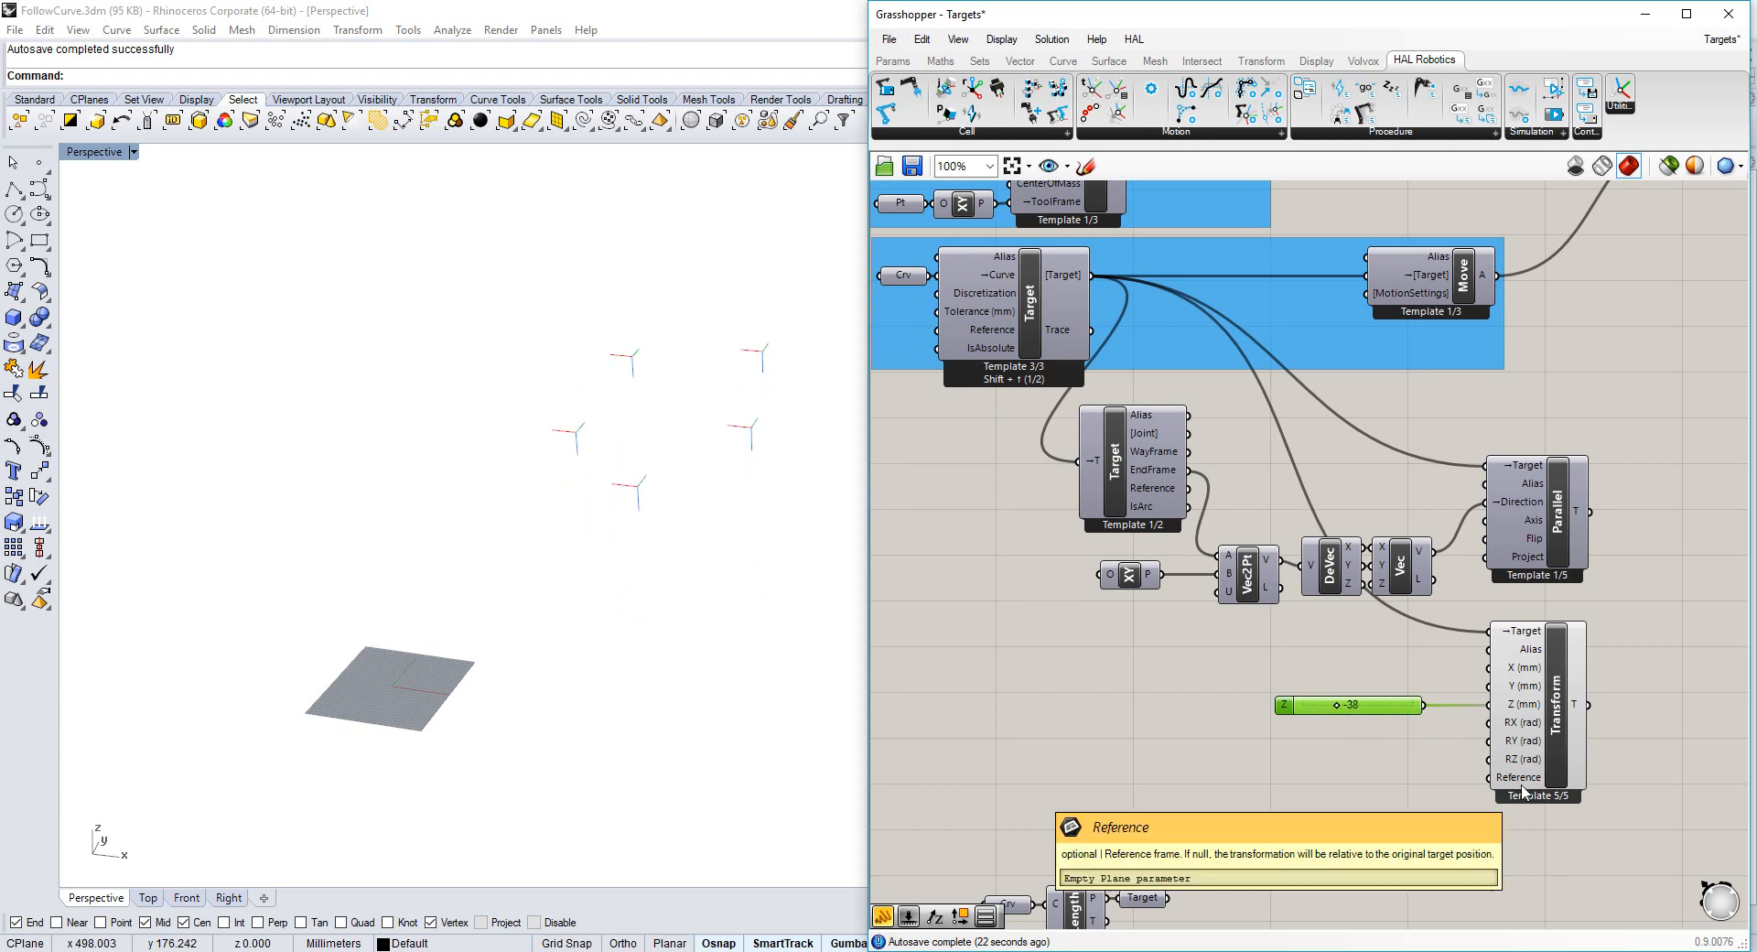
Connect the XY plane to the free Transform component's Reference input and set the Z slider to 99.
left_click_drag(1161, 575, 1490, 777)
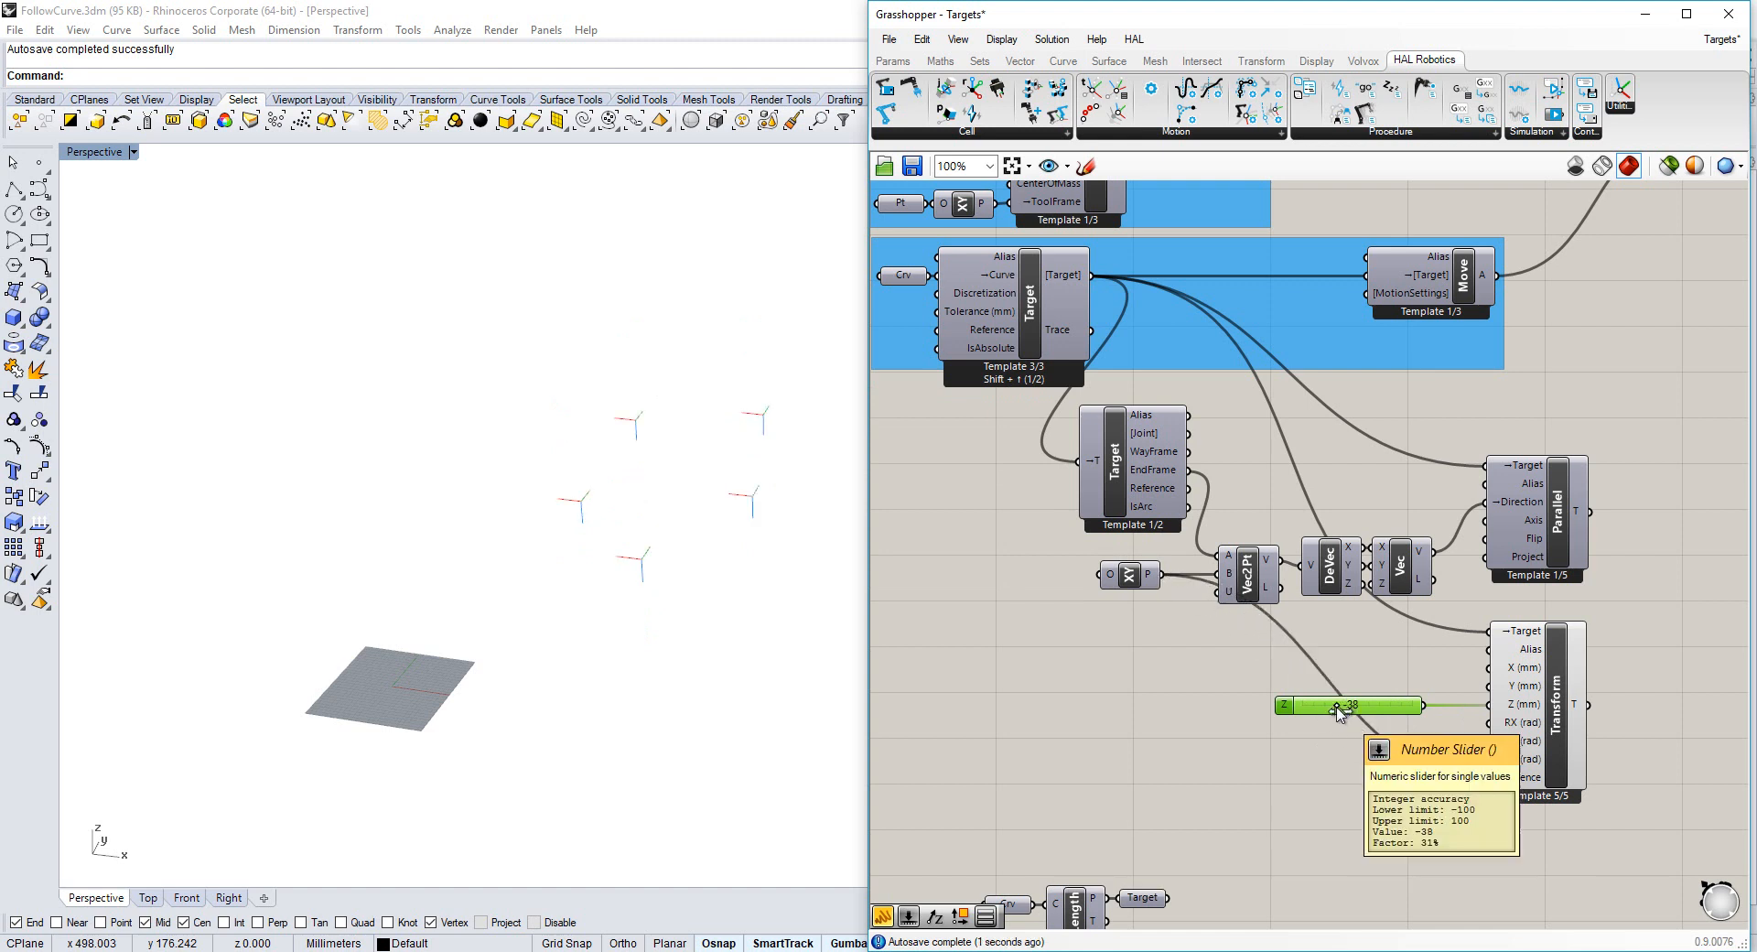
left_click_drag(1338, 712, 1343, 713)
left_click_drag(1364, 712, 1414, 717)
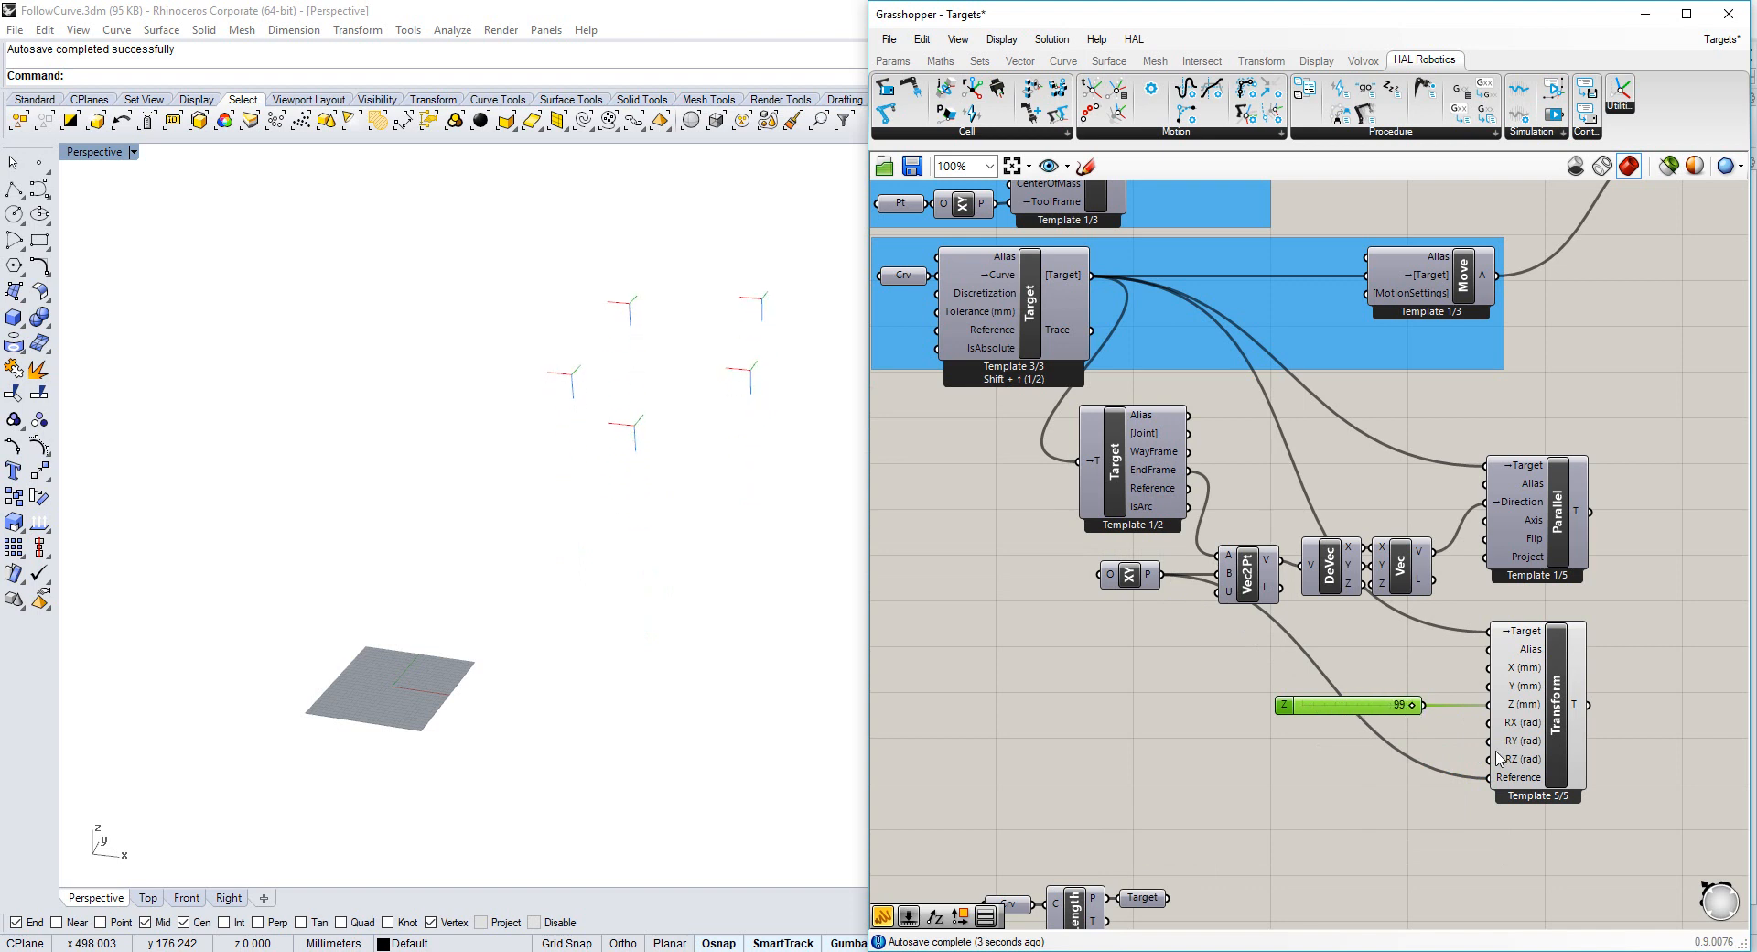
Hide the preview of the free Transform component together with its Z slider.
left_click_drag(1627, 827, 1318, 602)
middle_click(1278, 466)
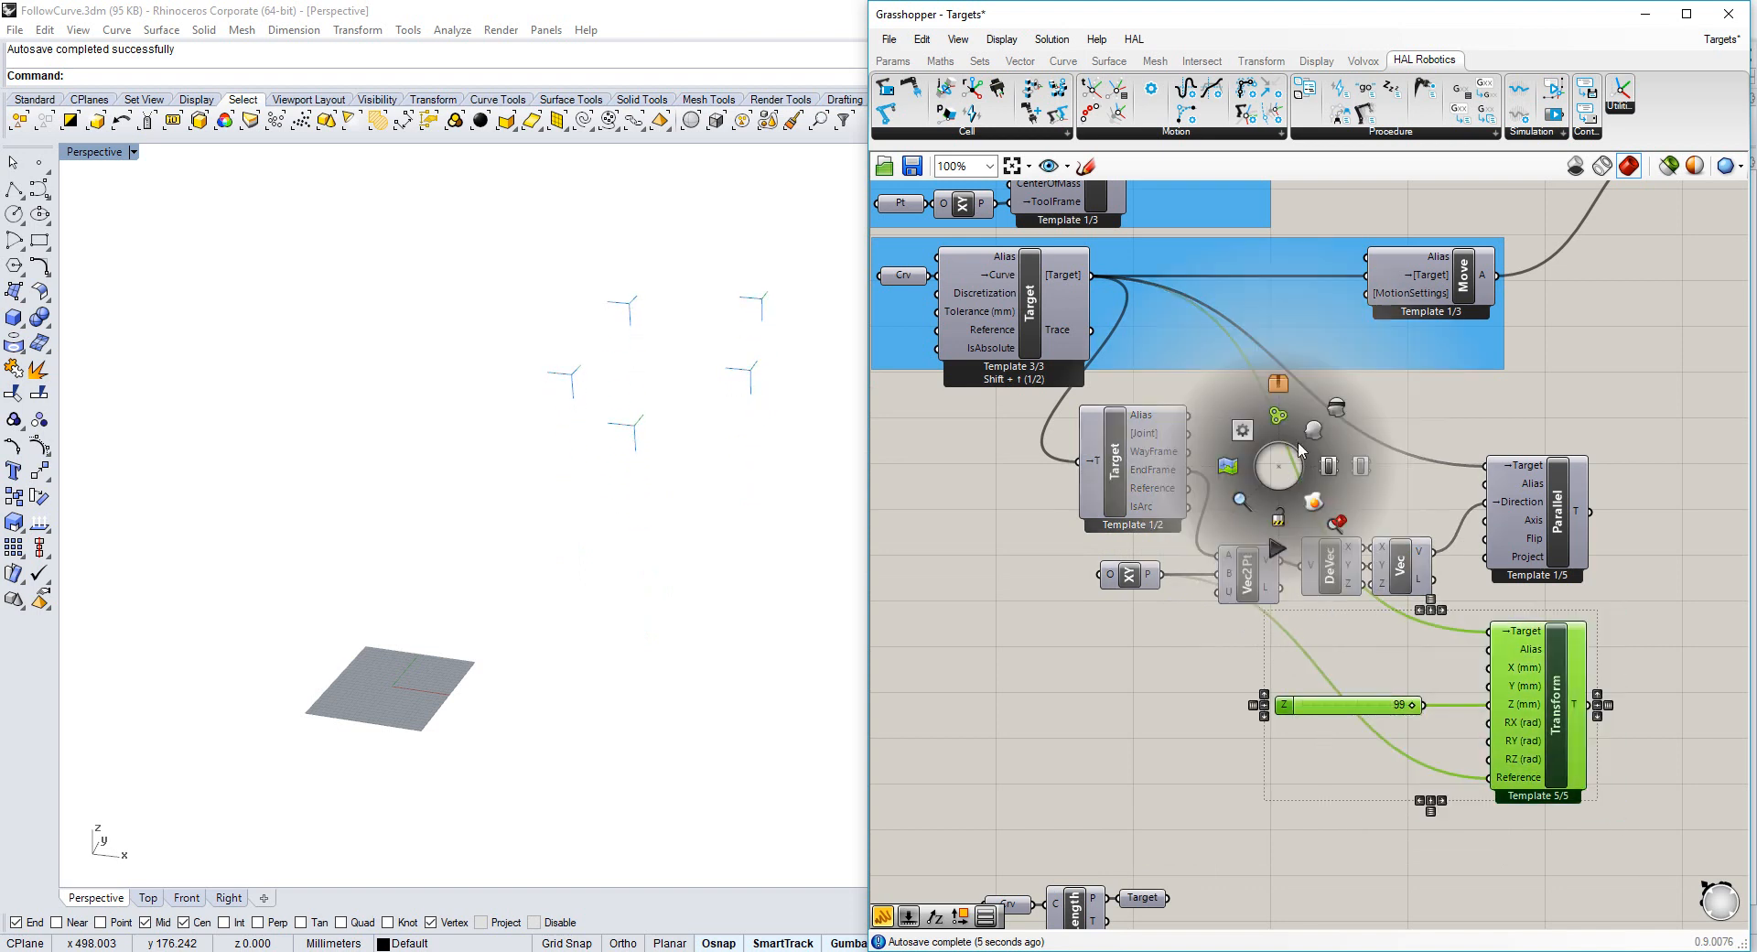
left_click(1338, 408)
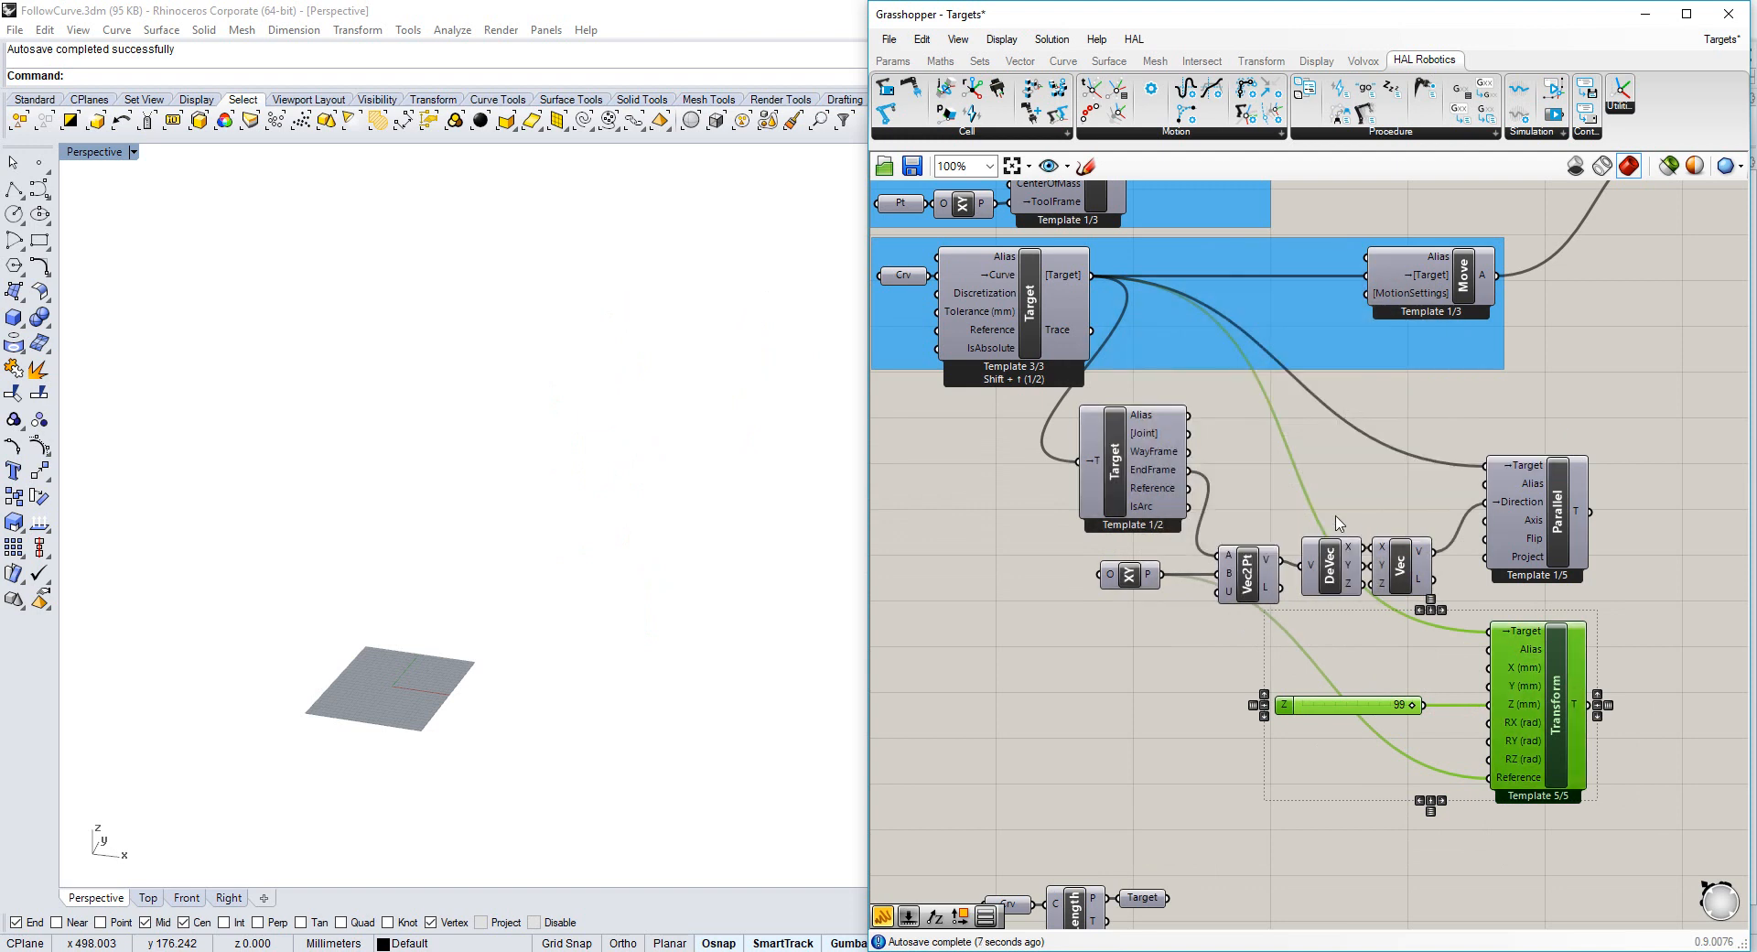
left_click(1206, 707)
Show the preview of the Target parameter fed by the Divide Length component and examine its frames in the Perspective view.
right_click_drag(1196, 823, 1197, 614)
left_click(1152, 694)
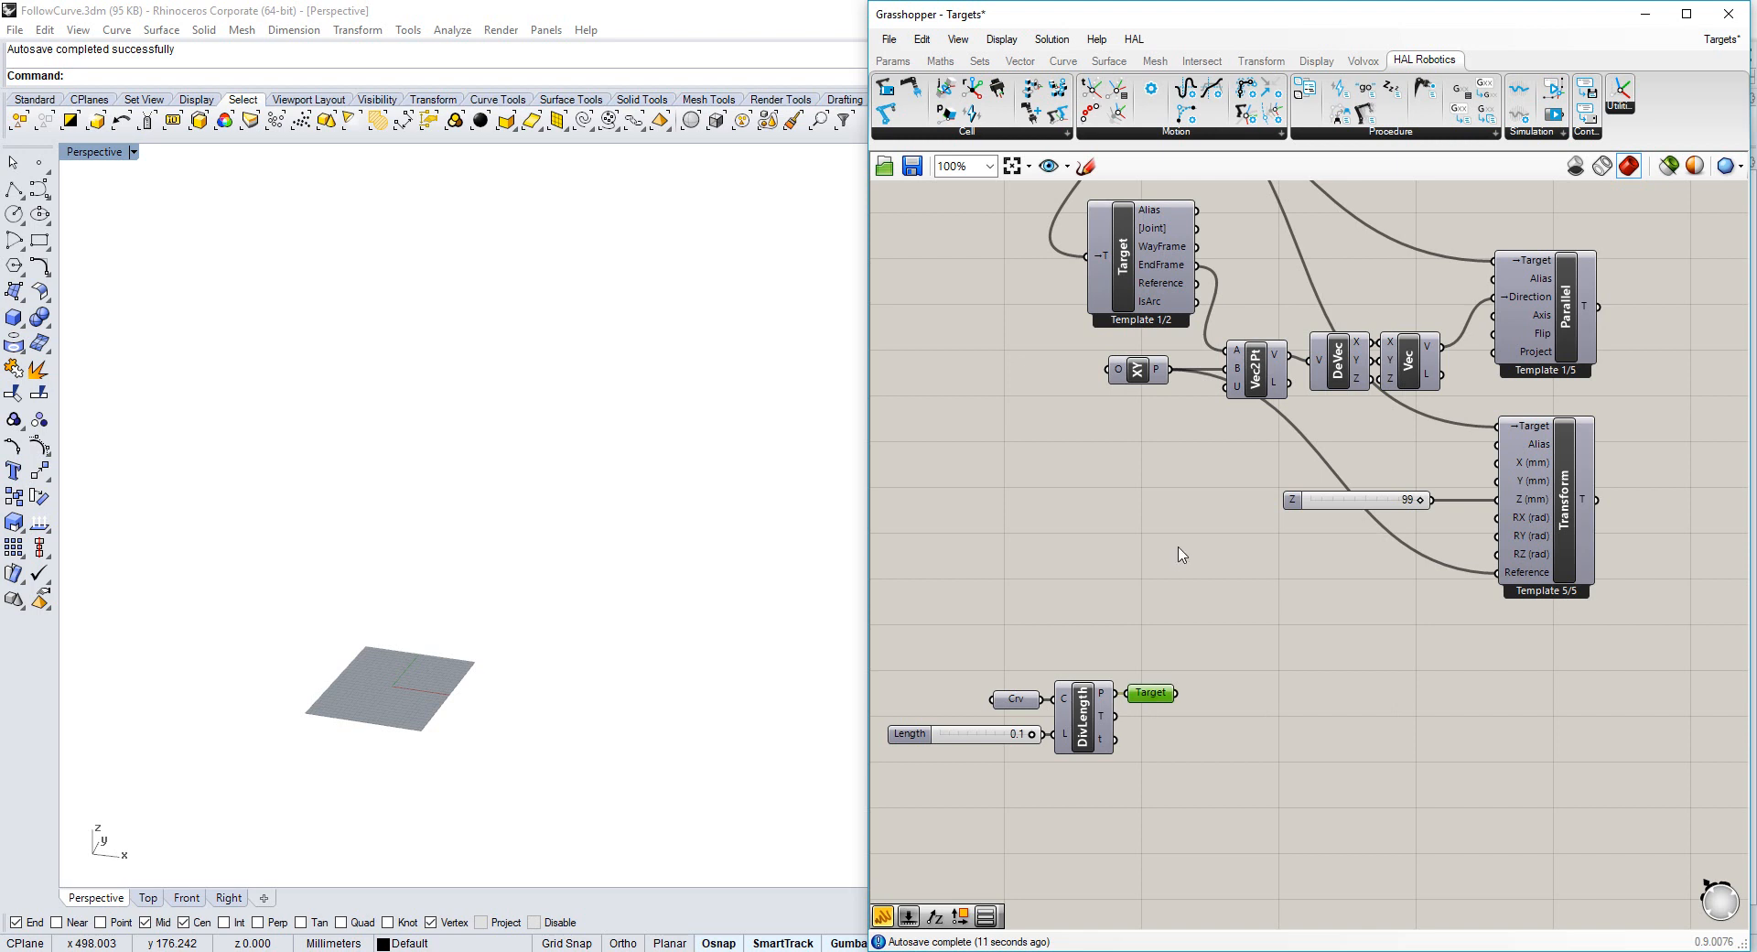
middle_click(1180, 553)
left_click(1217, 509)
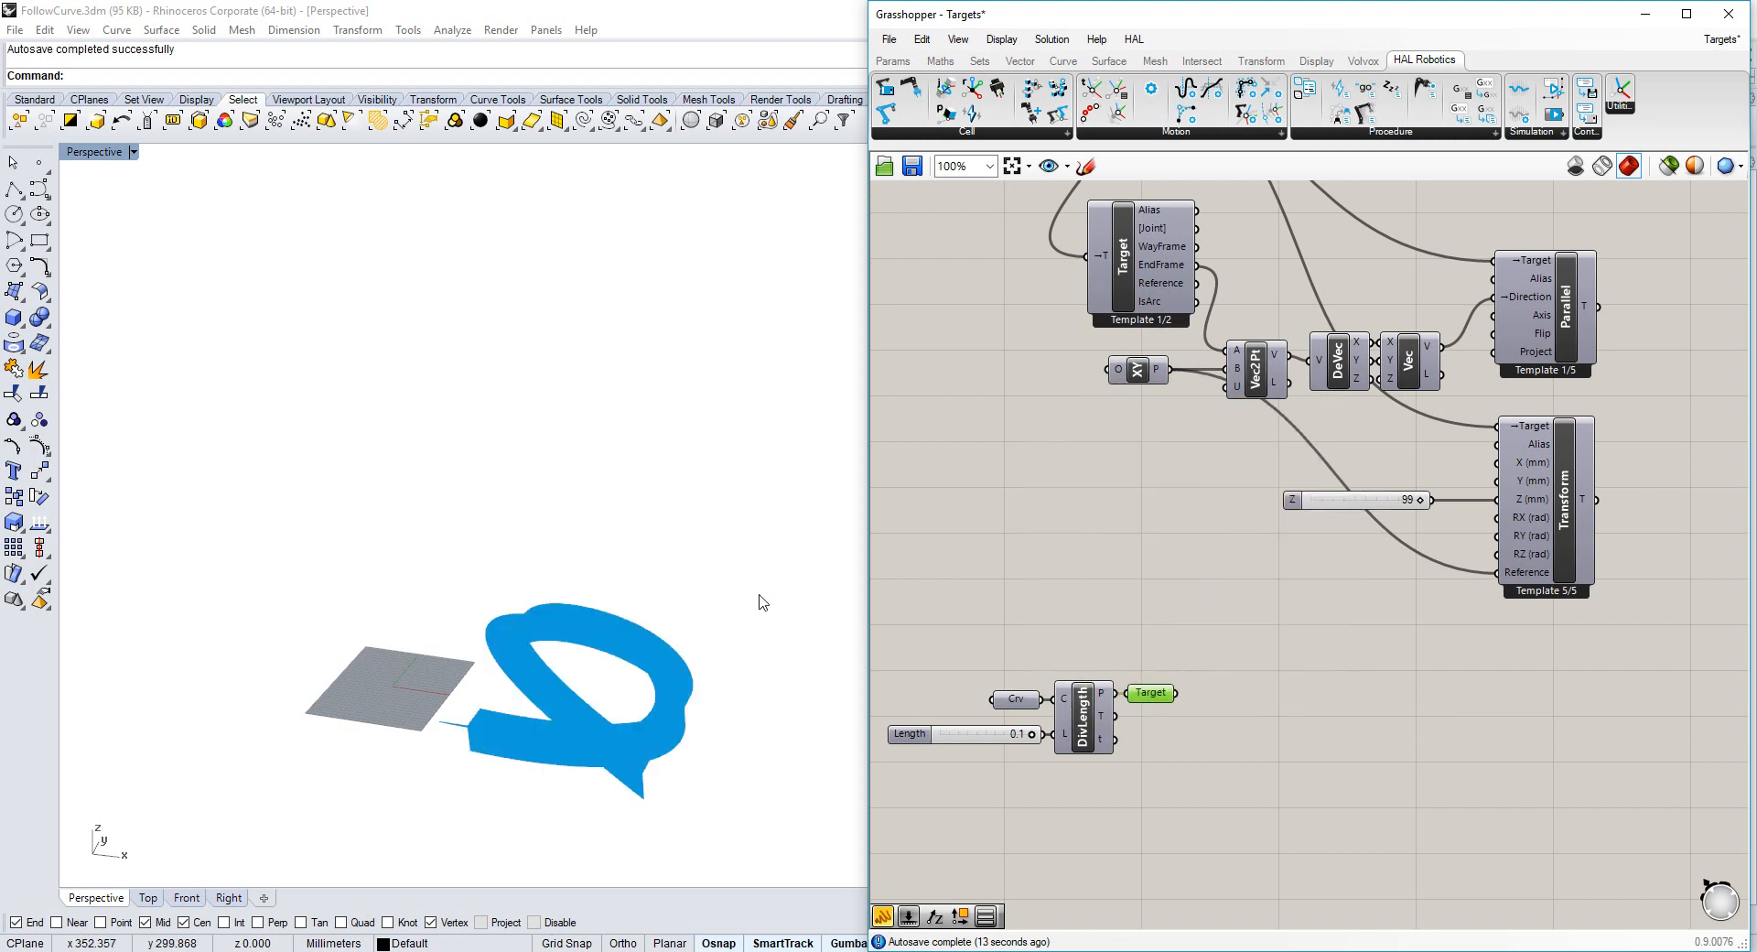
left_click(1095, 585)
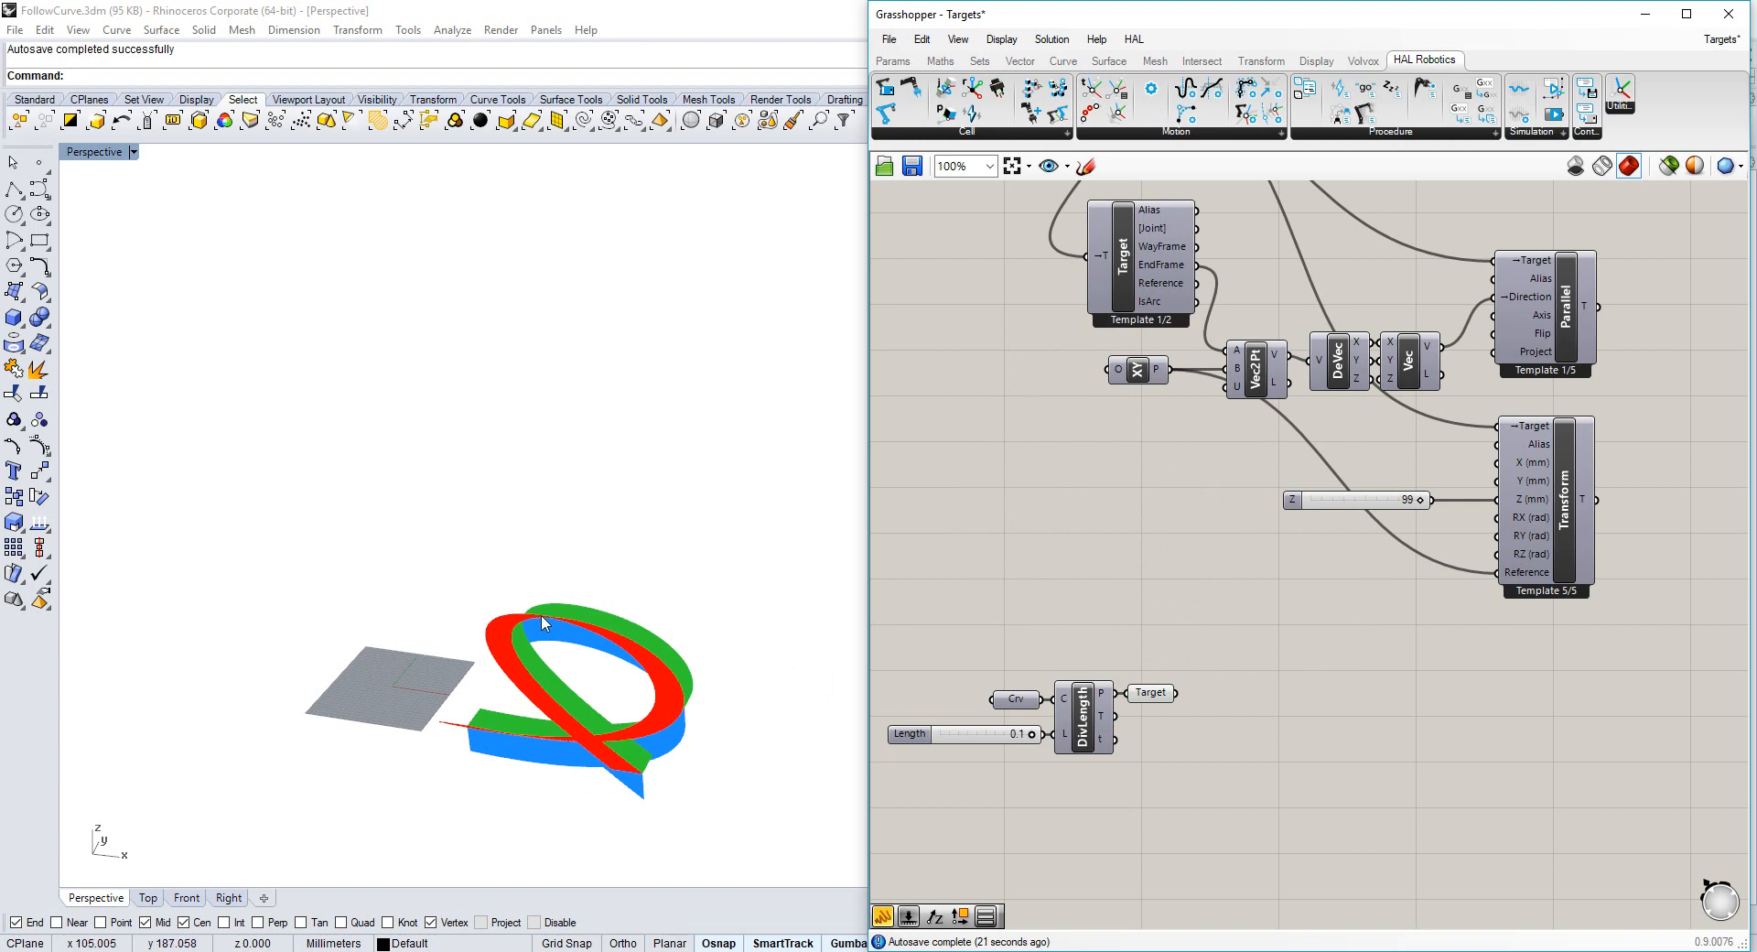
scroll(586, 696, "up", 1)
right_click_drag(665, 837, 581, 577)
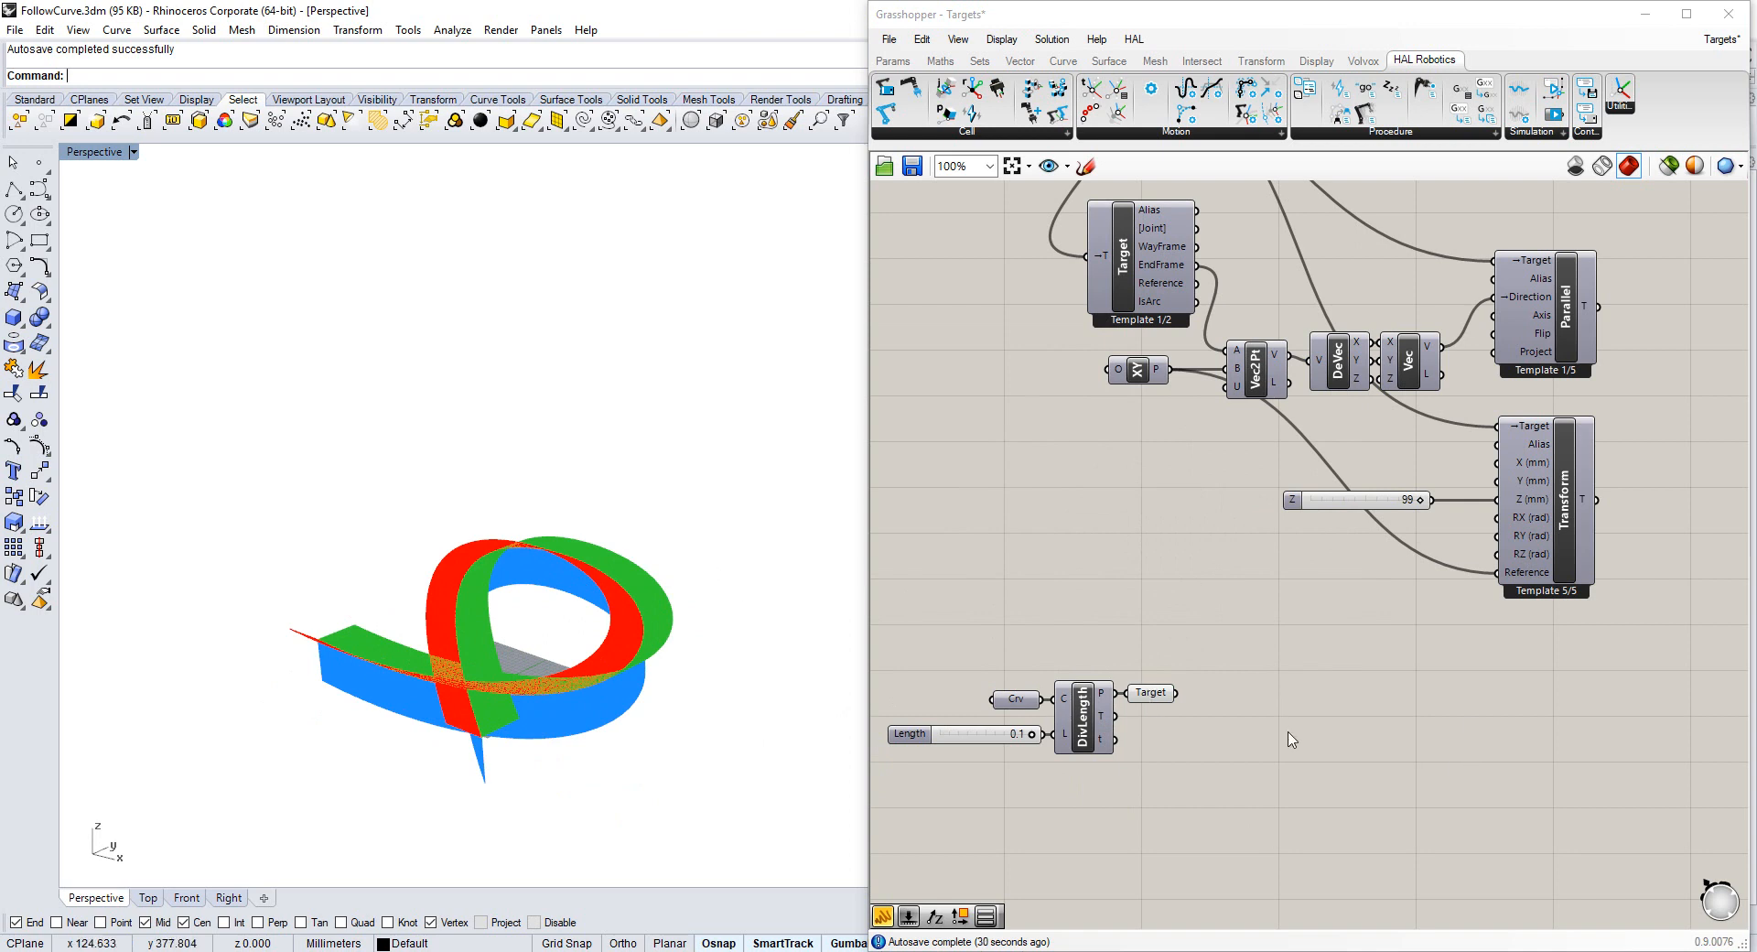
Add a Target Filter component beside the divided curve's Target parameter and connect that parameter to its Target input.
left_click(1177, 131)
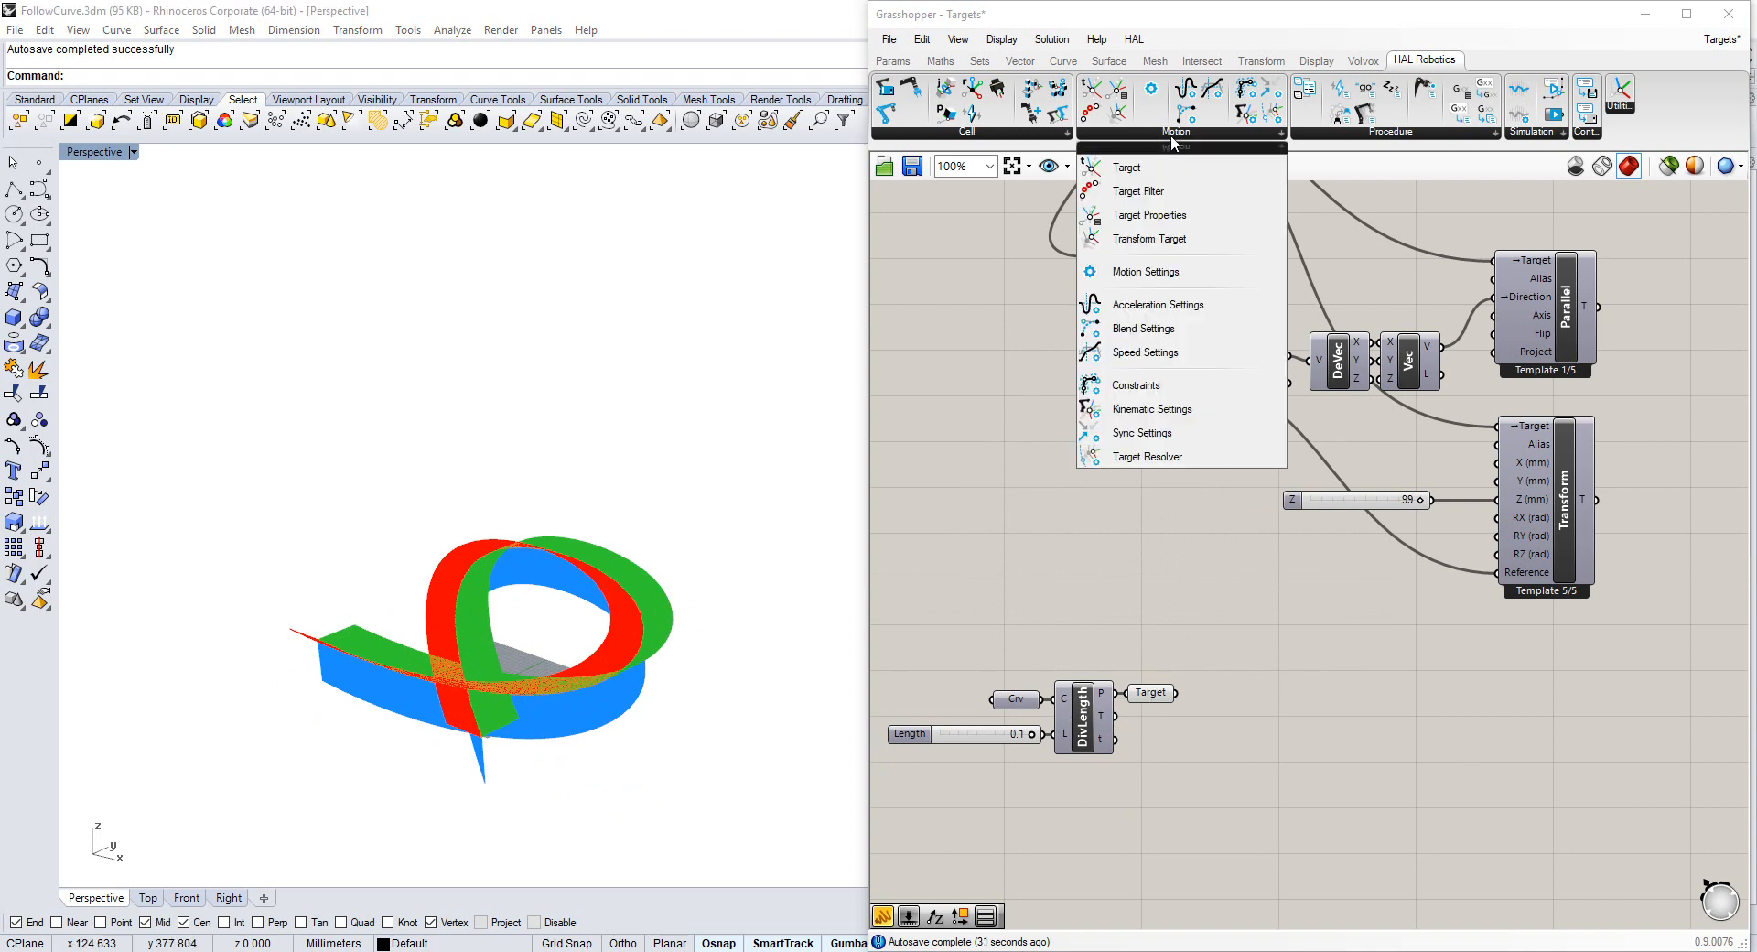
left_click(1179, 192)
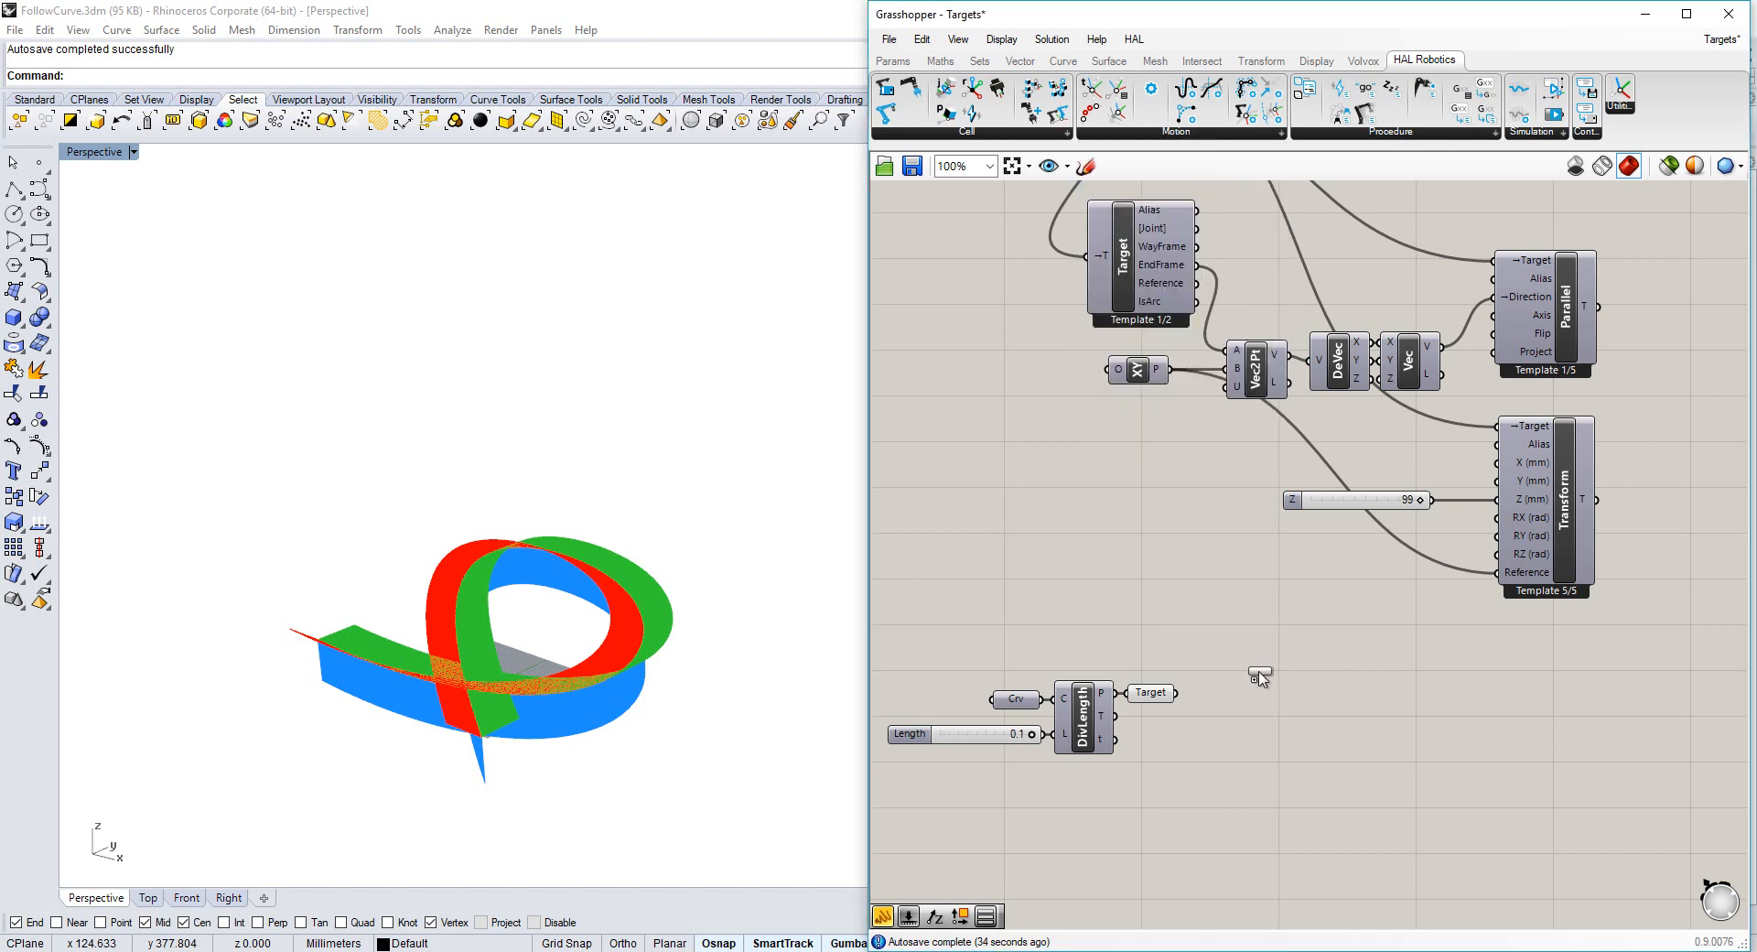
left_click(1287, 714)
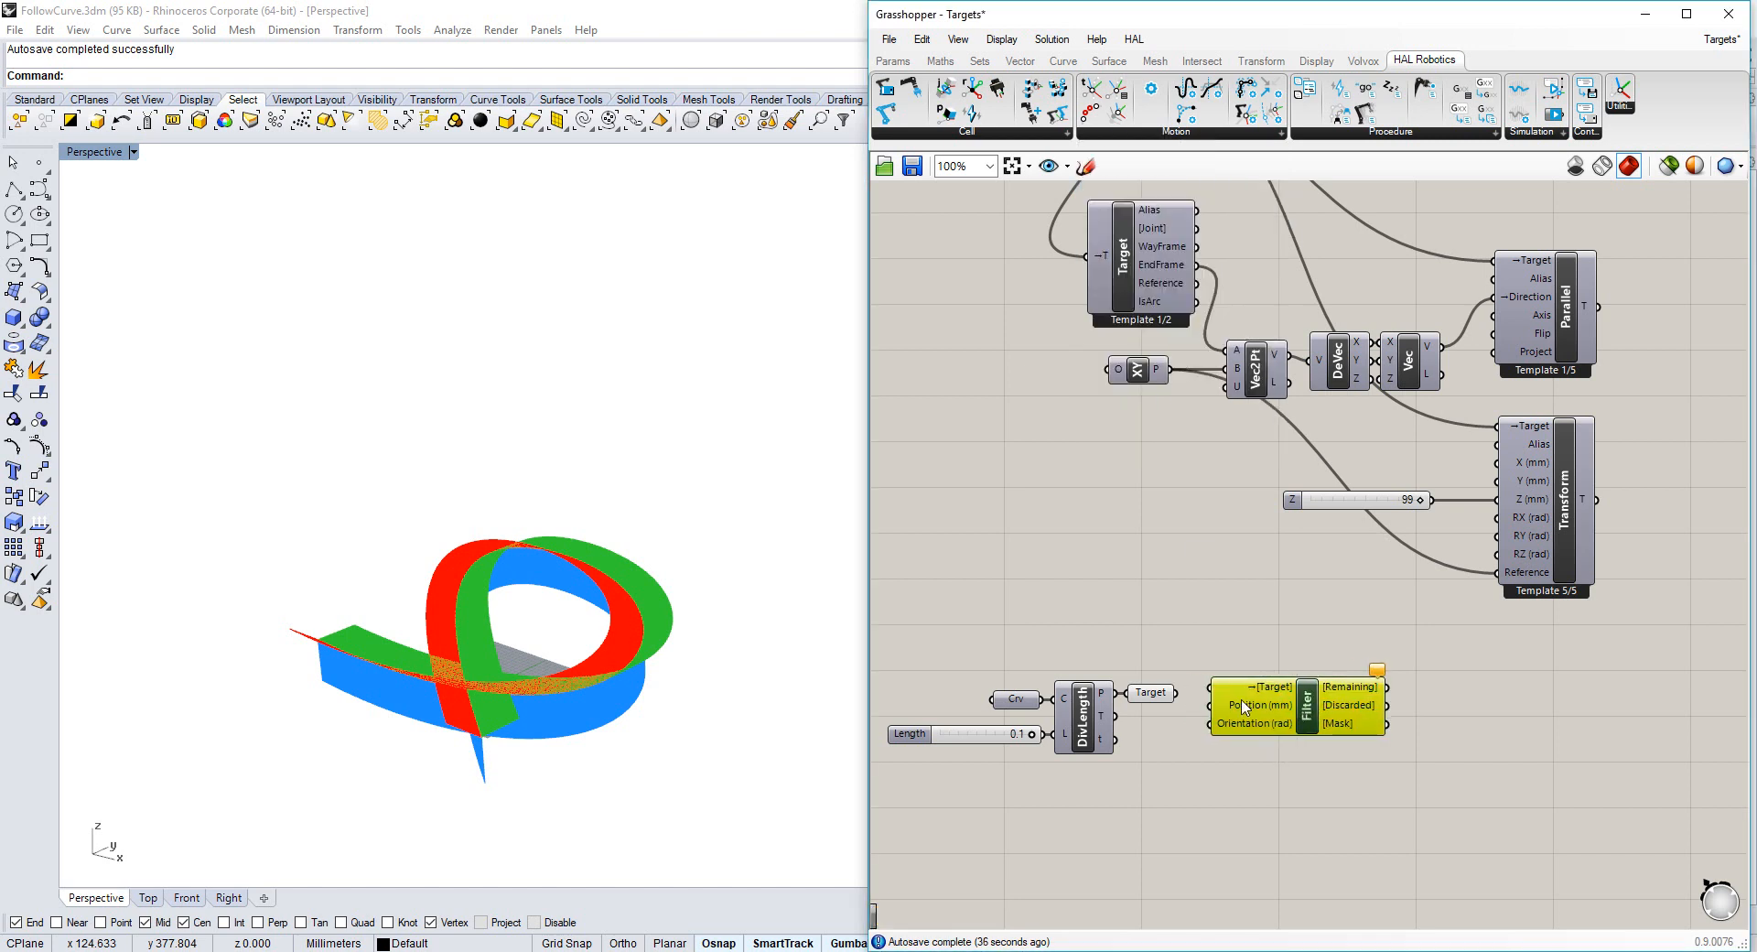
left_click_drag(1176, 693, 1209, 687)
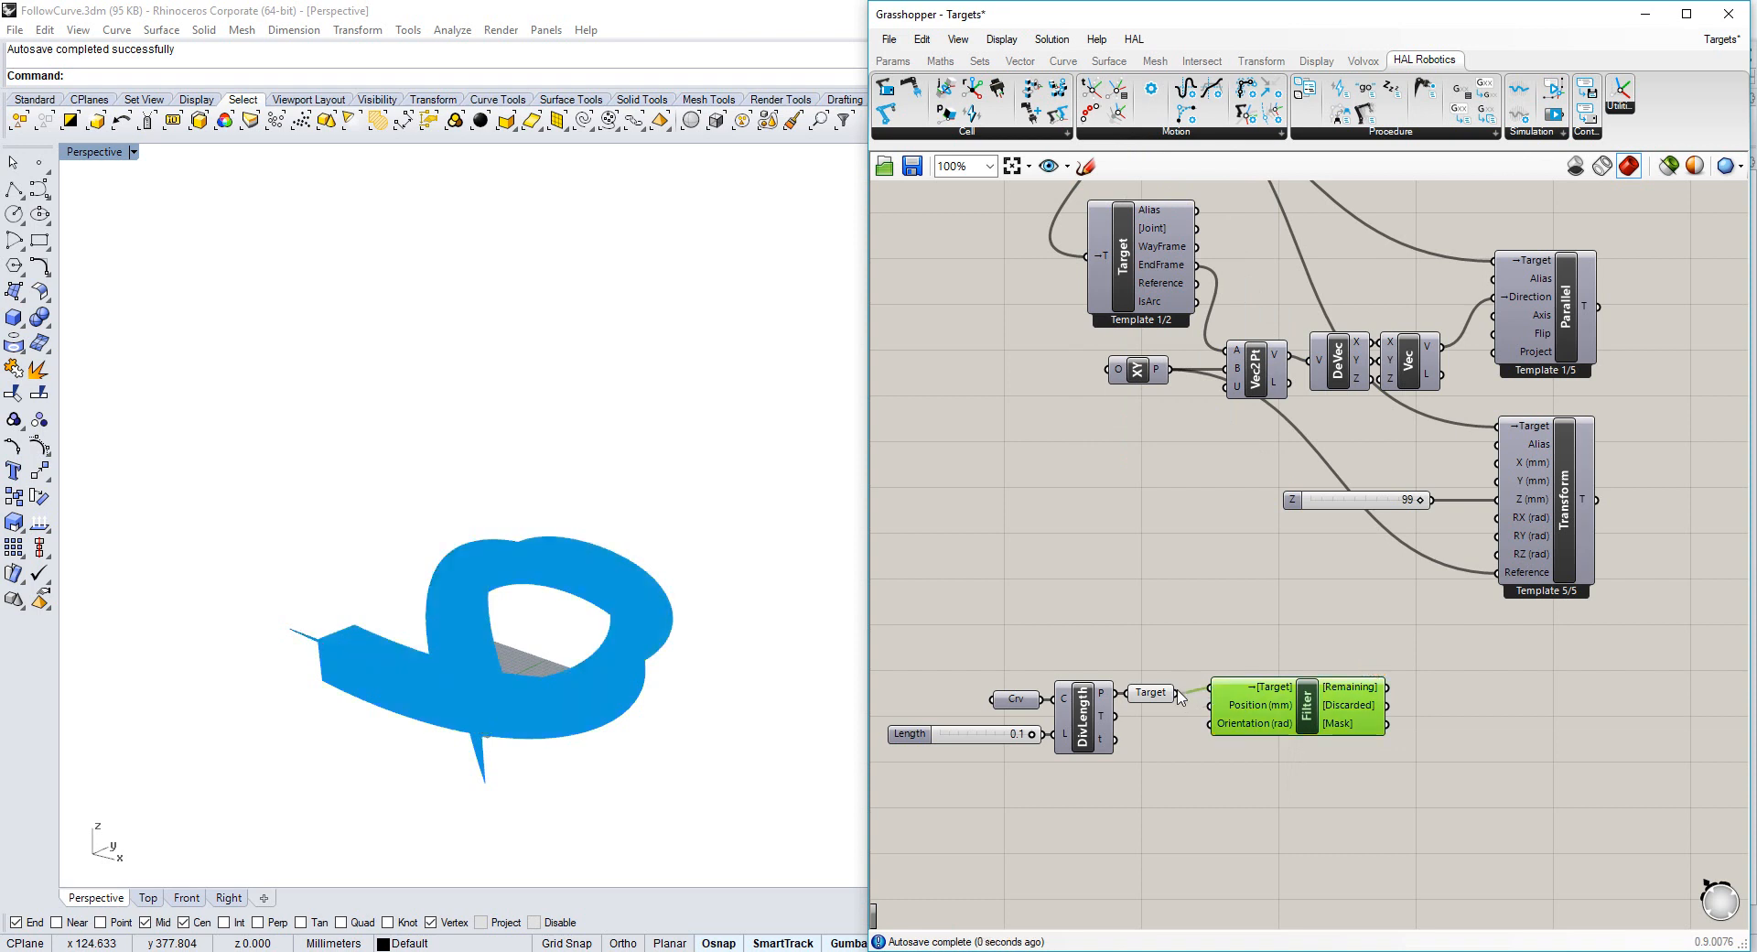
Hide the preview of the Target parameter feeding the Filter component and align the Filter with it.
middle_click(1163, 635)
left_click(1216, 575)
left_click(1332, 643)
left_click_drag(1293, 696, 1296, 701)
left_click(1274, 769)
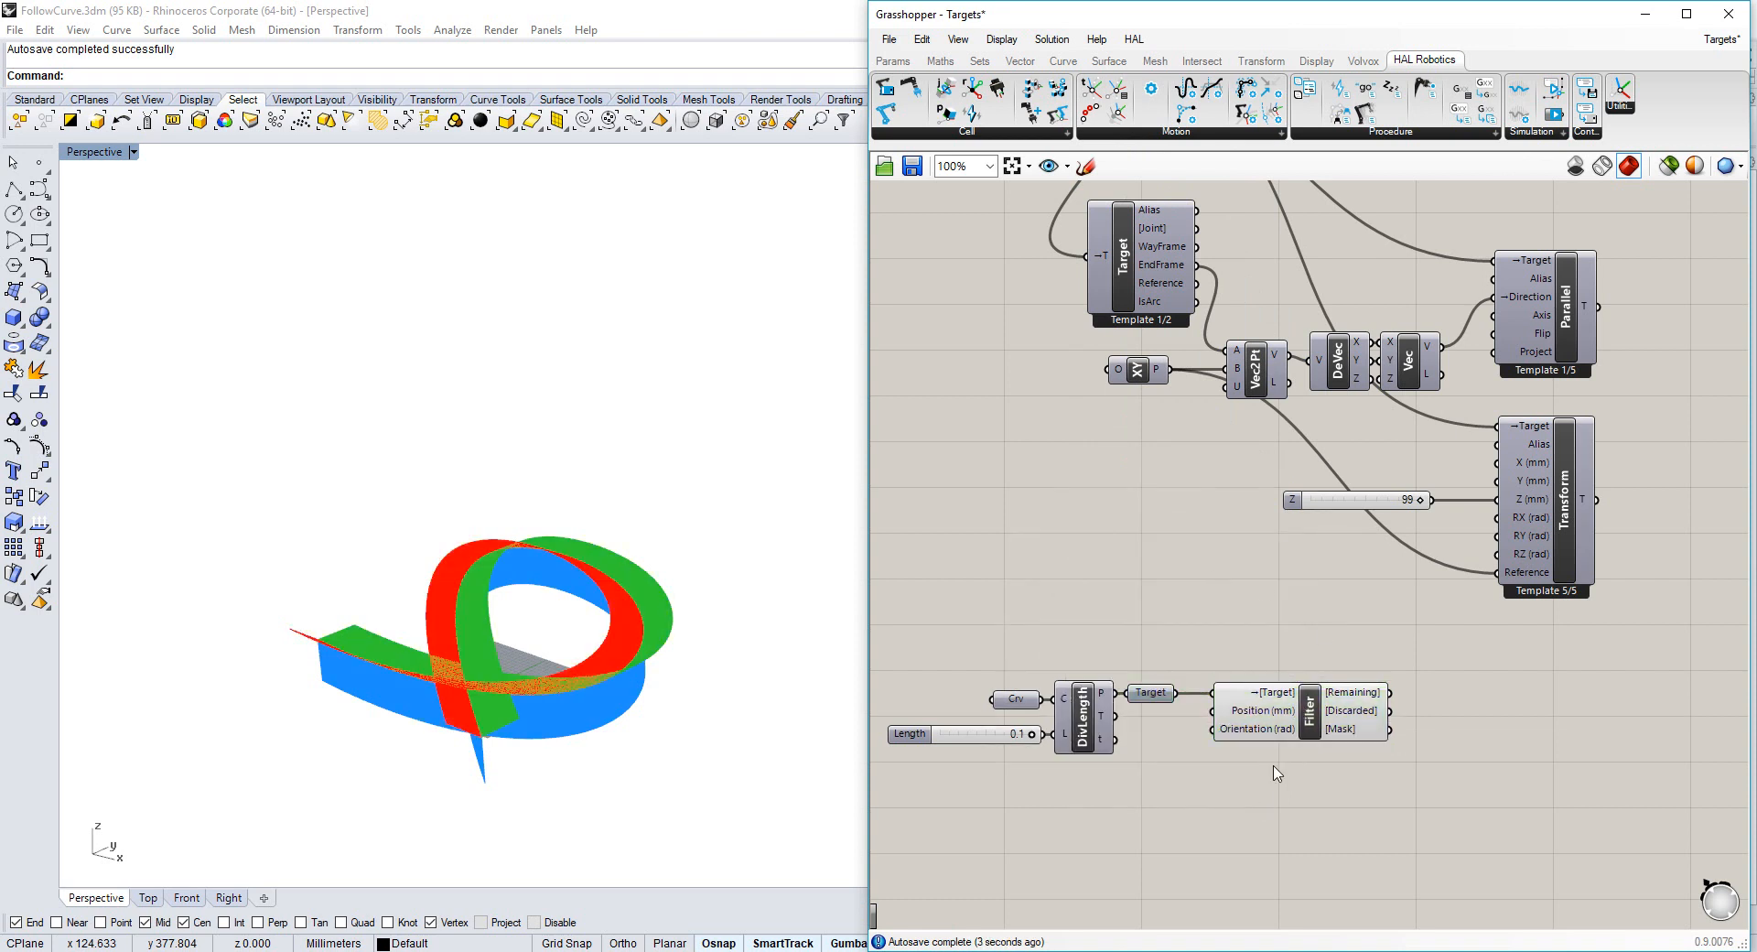
Add a Target parameter after the Filter component and connect the Remaining output to it.
double_click(1544, 741)
type("target")
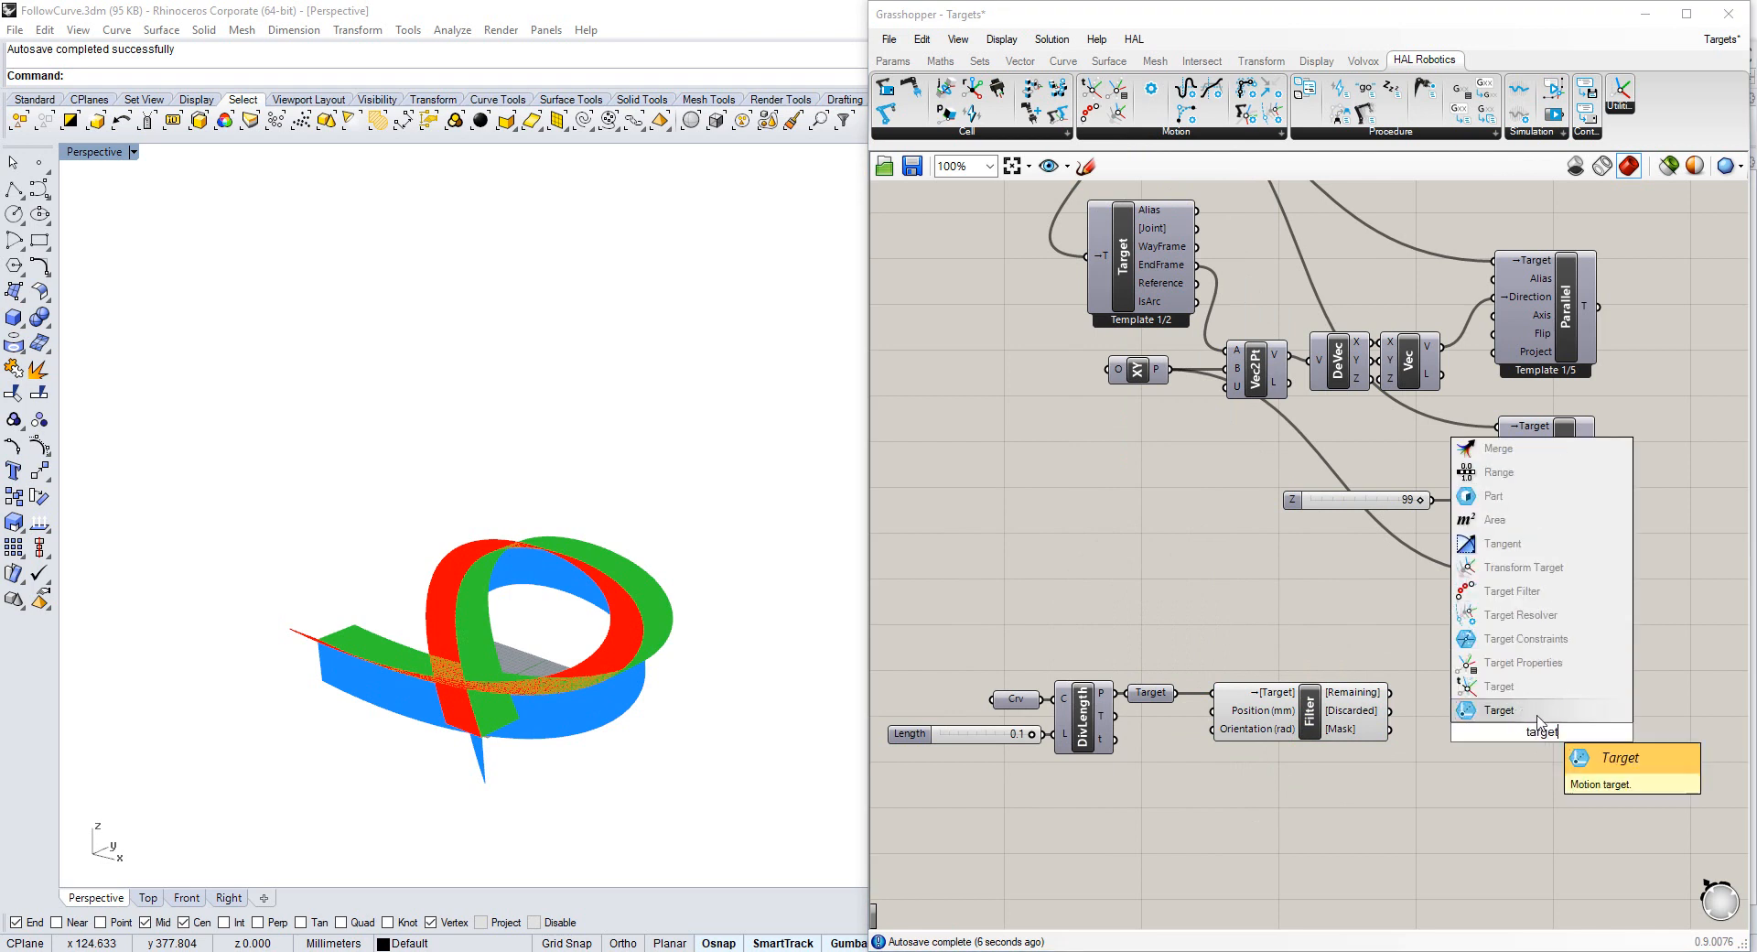
left_click(1539, 720)
left_click_drag(1390, 692, 1452, 701)
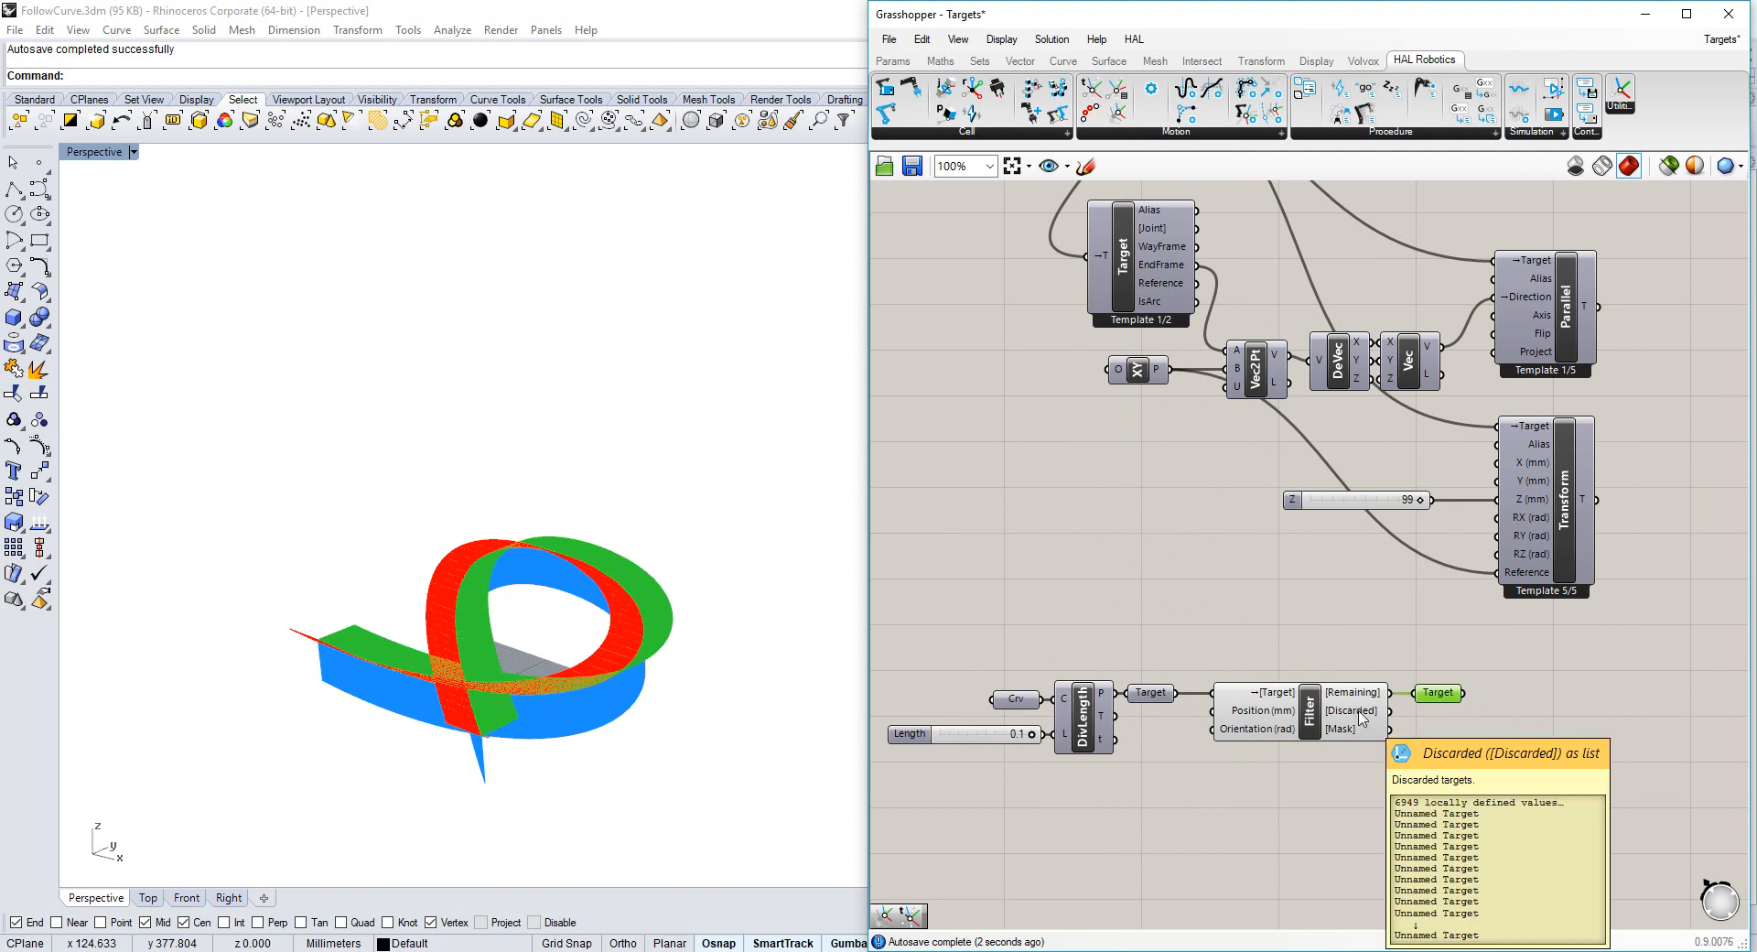
Hide the Filter component's own preview, leaving the Remaining Target parameter's preview on.
left_click(1313, 720)
middle_click(1323, 825)
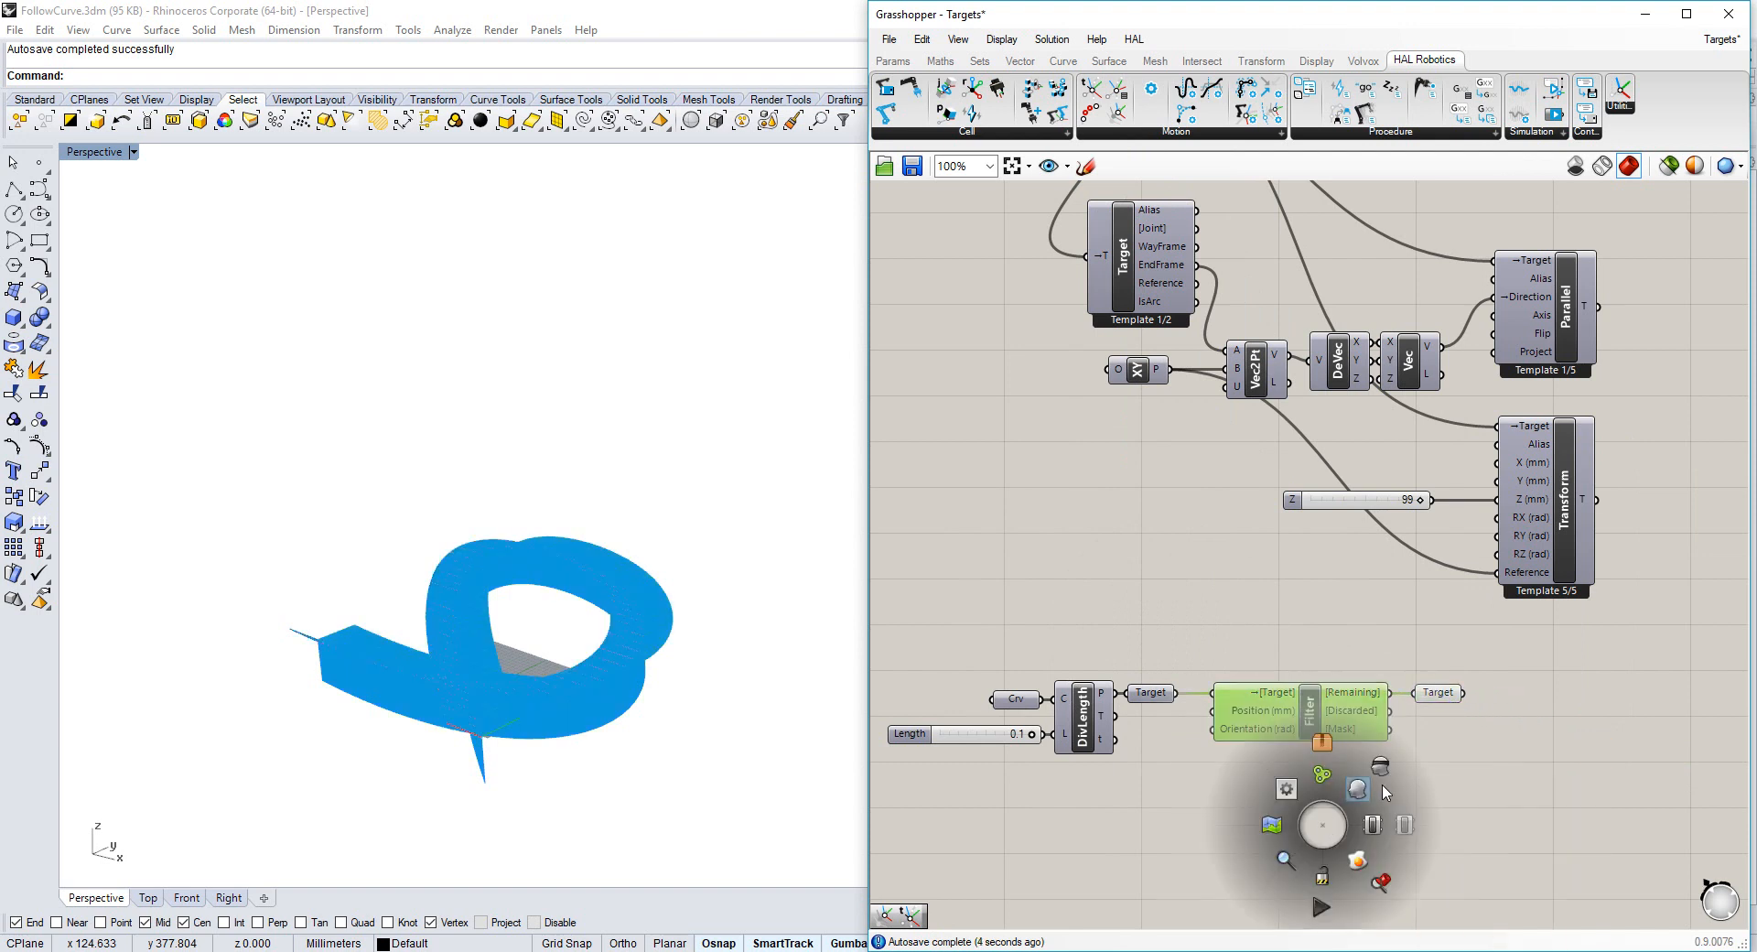
left_click(1385, 767)
left_click(1340, 826)
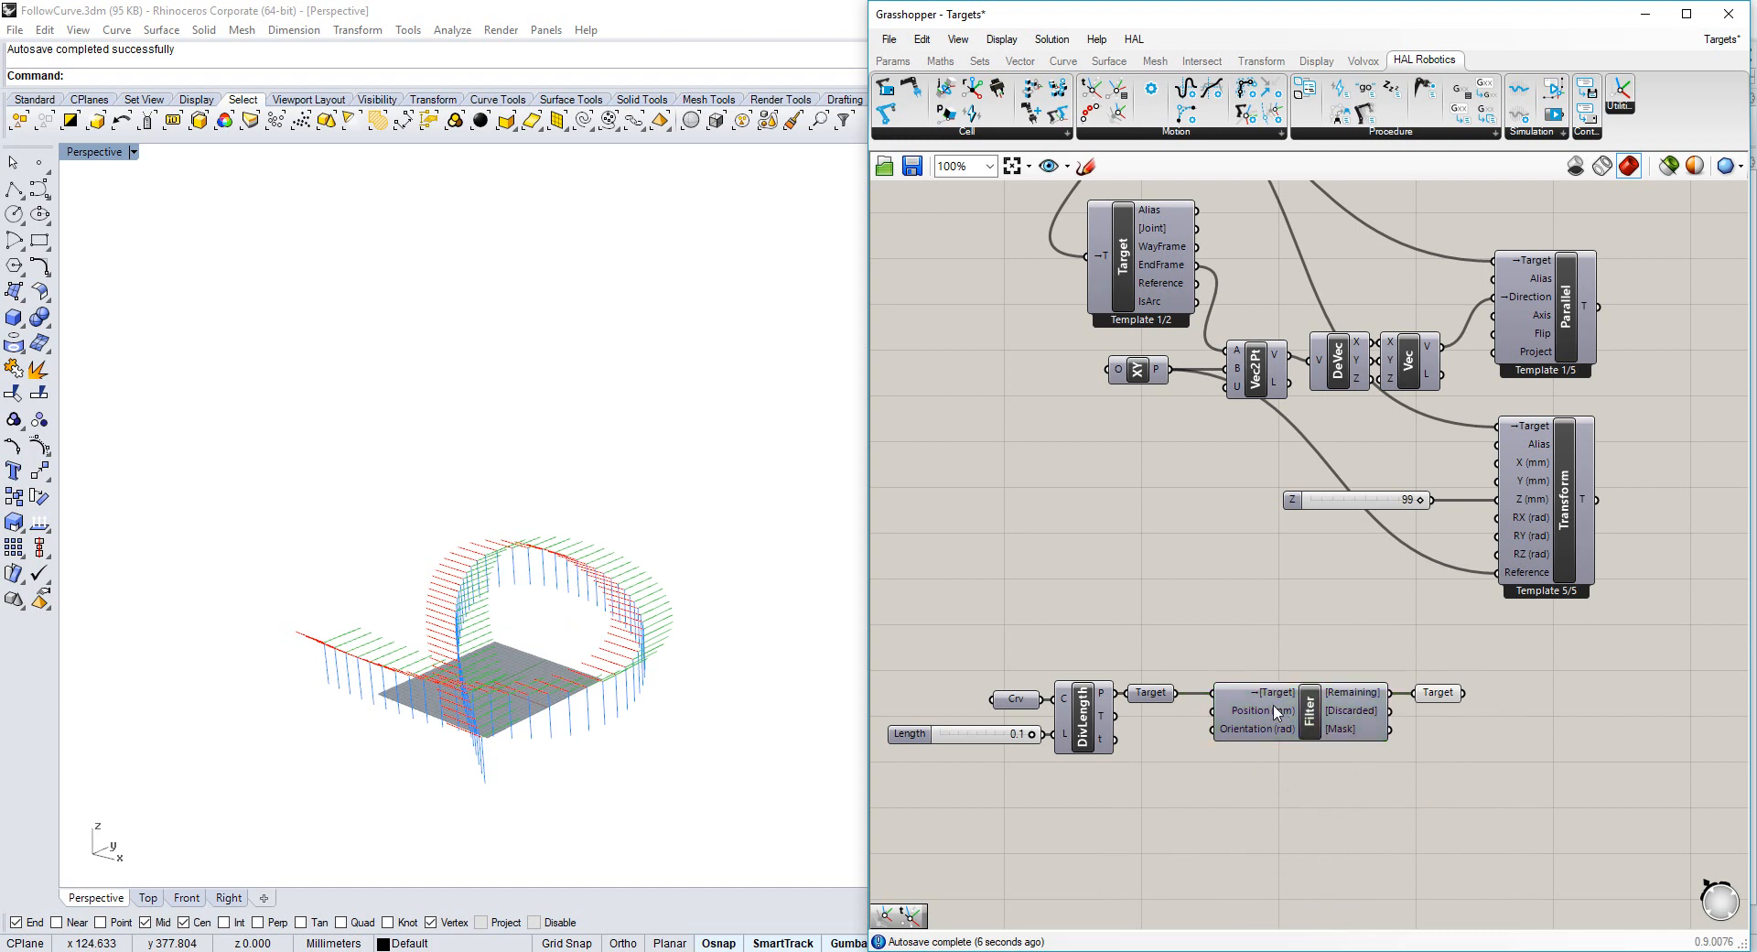
Add a number slider initialised with 10 below the Filter component, connect it to the Position input, and set it to 9.
mouse_move(1278, 713)
mouse_move(1159, 696)
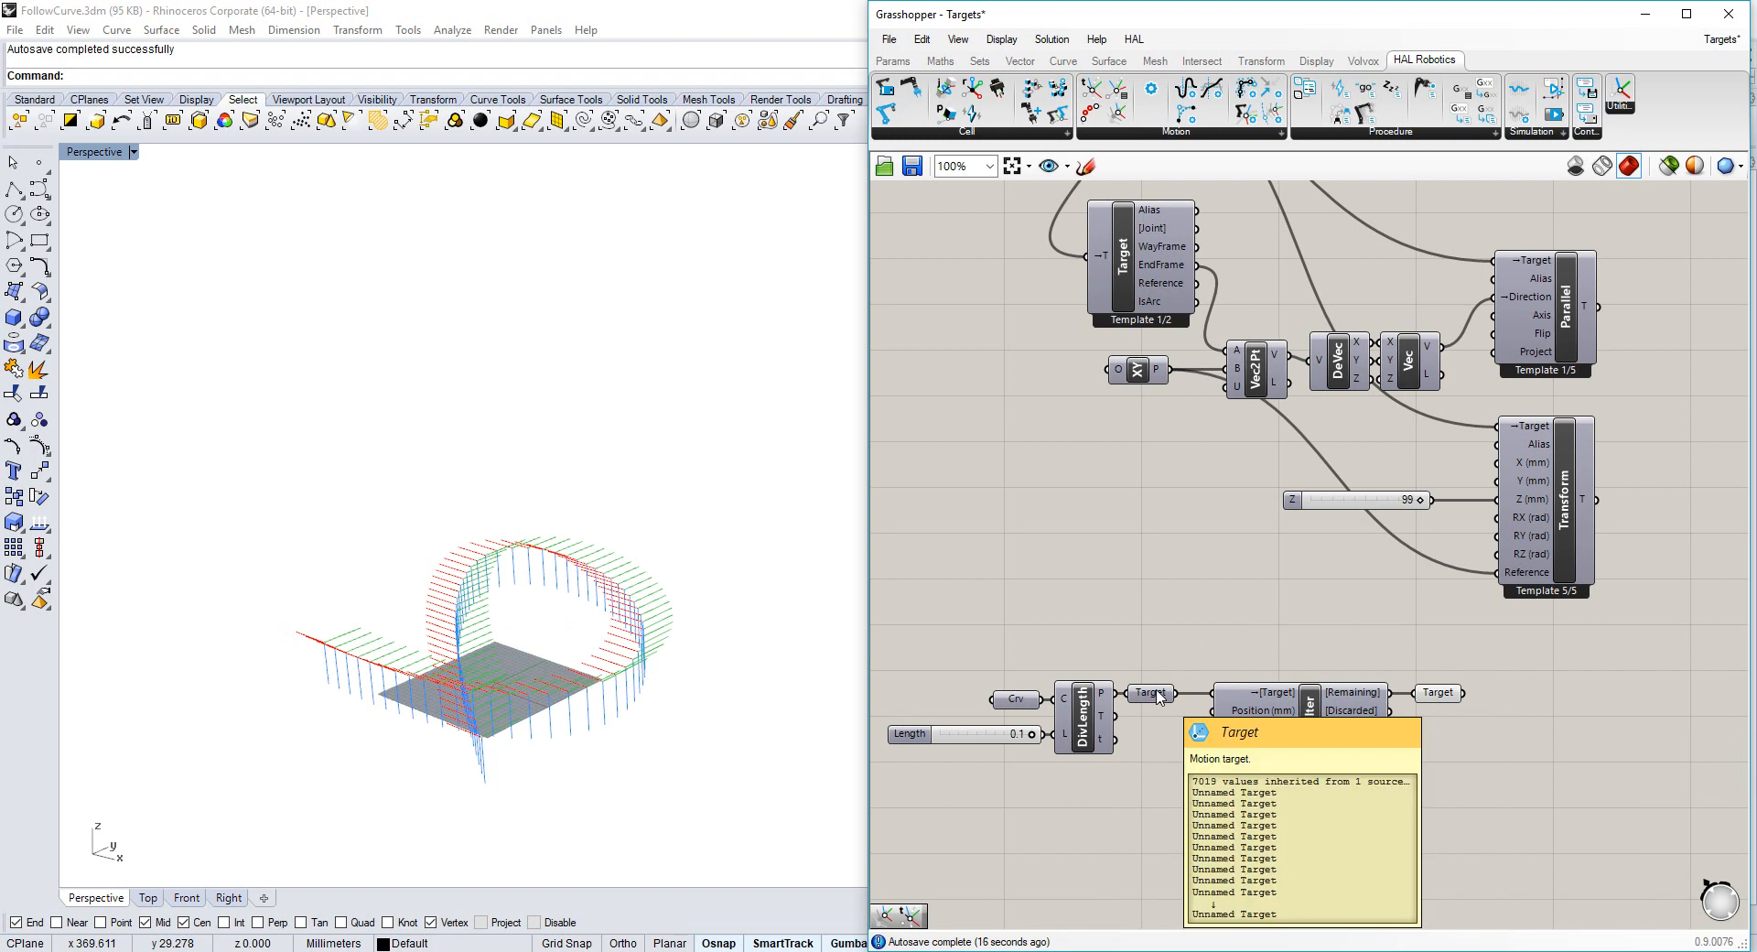
double_click(1171, 835)
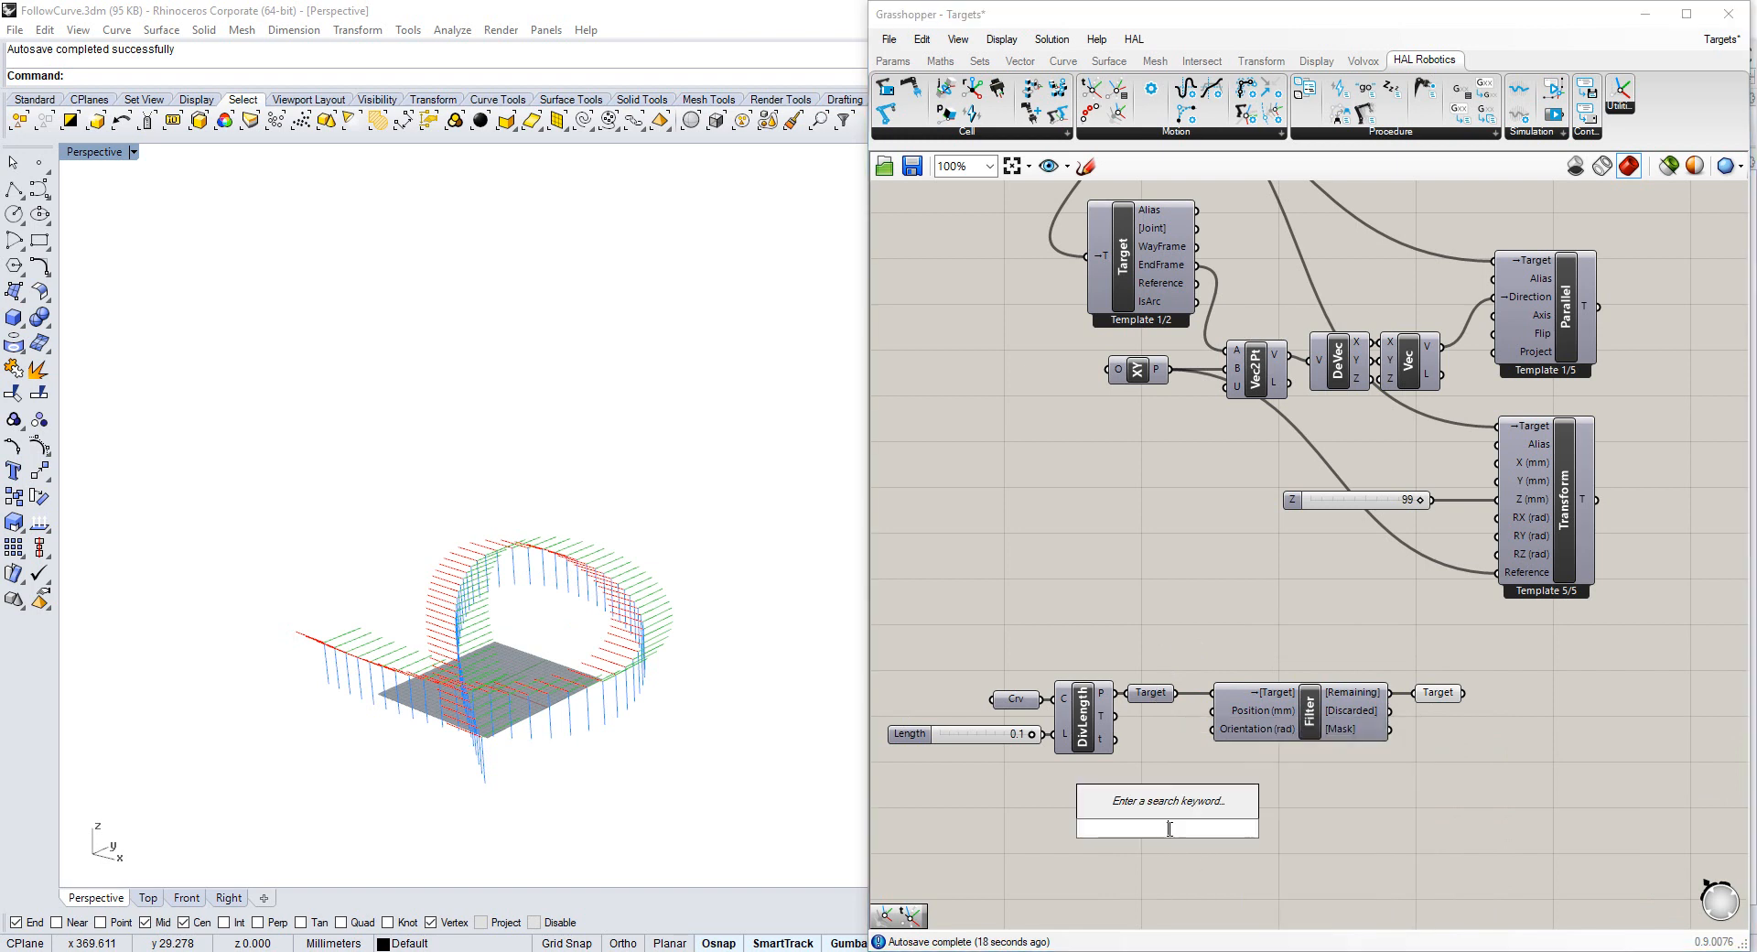
mouse_move(1257, 744)
type("10")
key("Return")
left_click_drag(1243, 828, 1212, 710)
left_click_drag(1186, 831, 1148, 809)
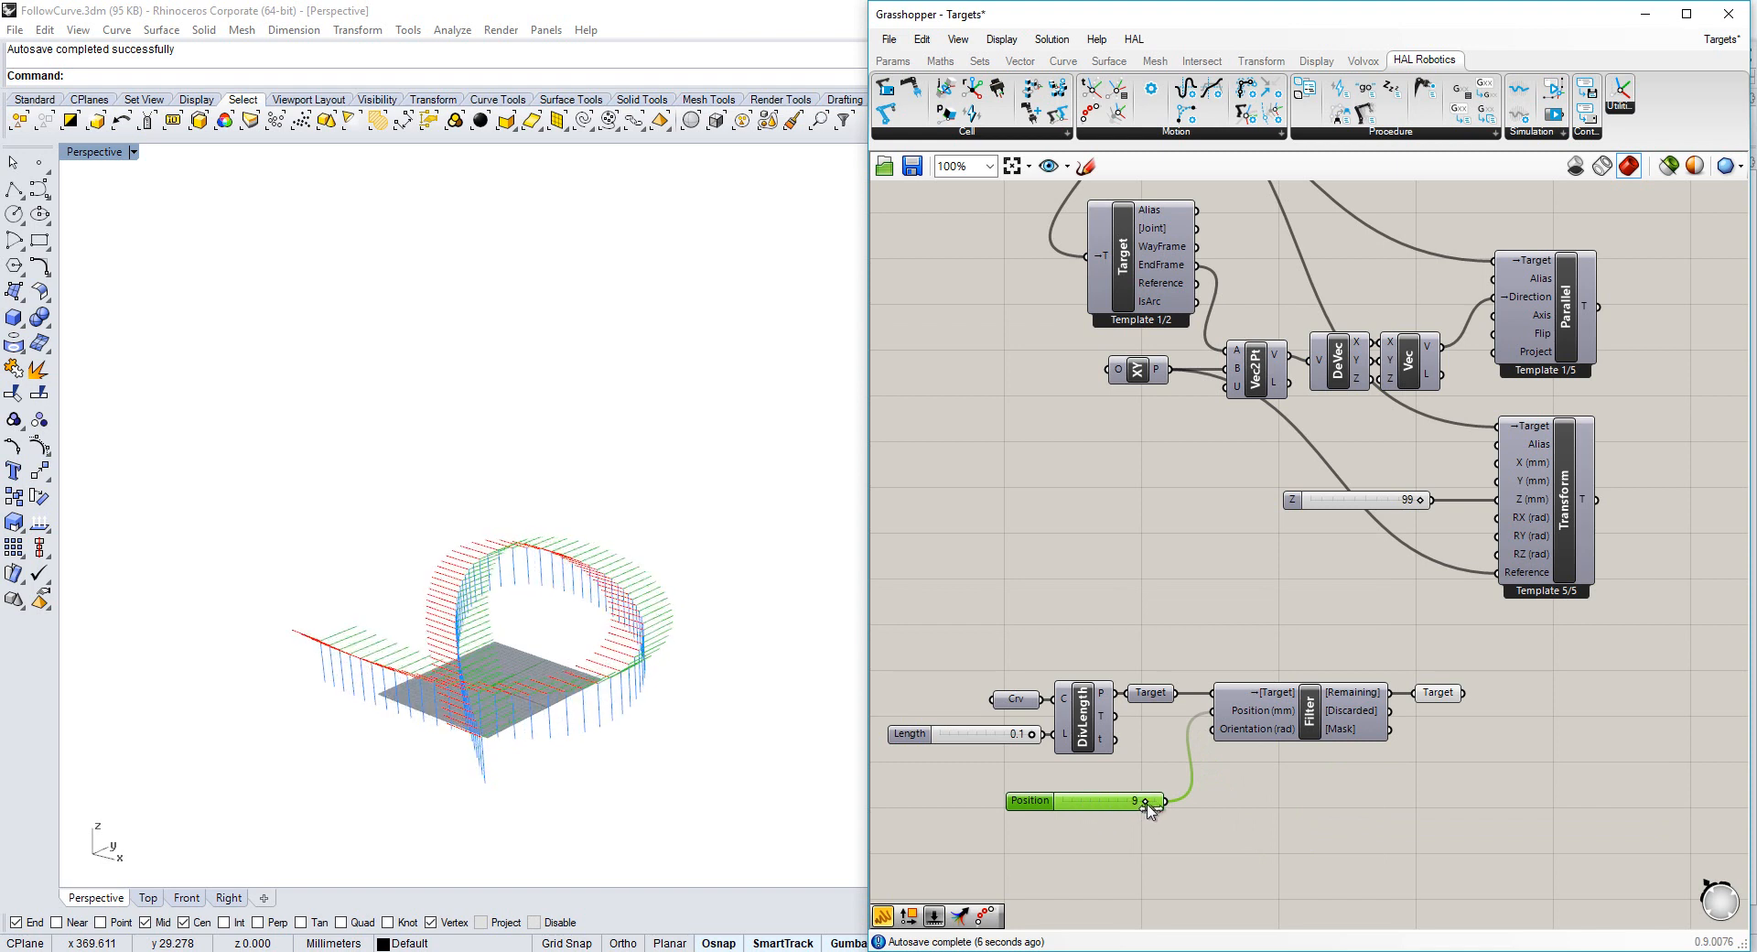